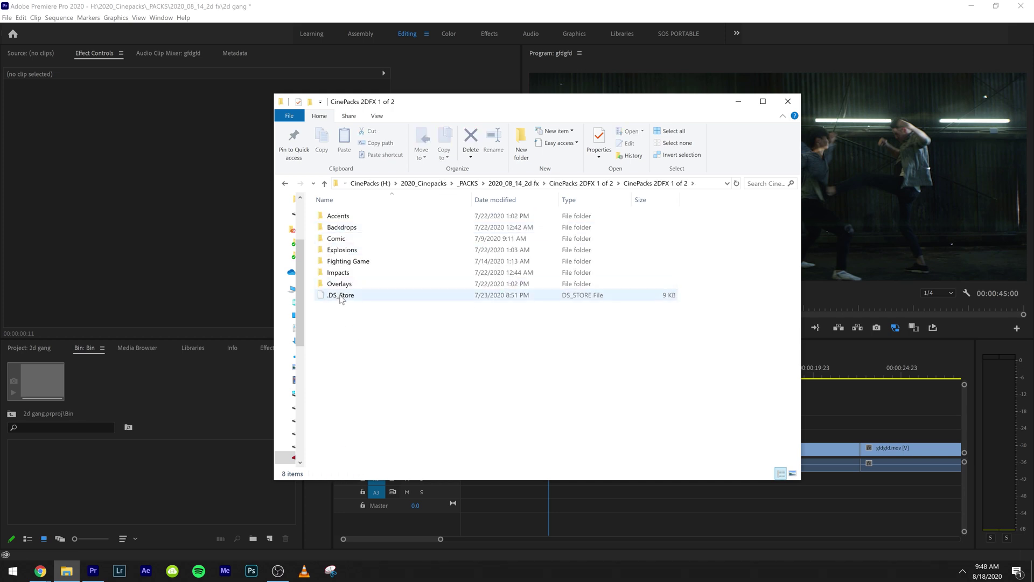
# Step: Import the seven effect folders from Accents through Overlays in CinePacks 2DFX 1 of 2 into the project bin
pyautogui.click(339, 284)
pyautogui.keyDown('shift'); pyautogui.click(337, 218); pyautogui.keyUp('shift')
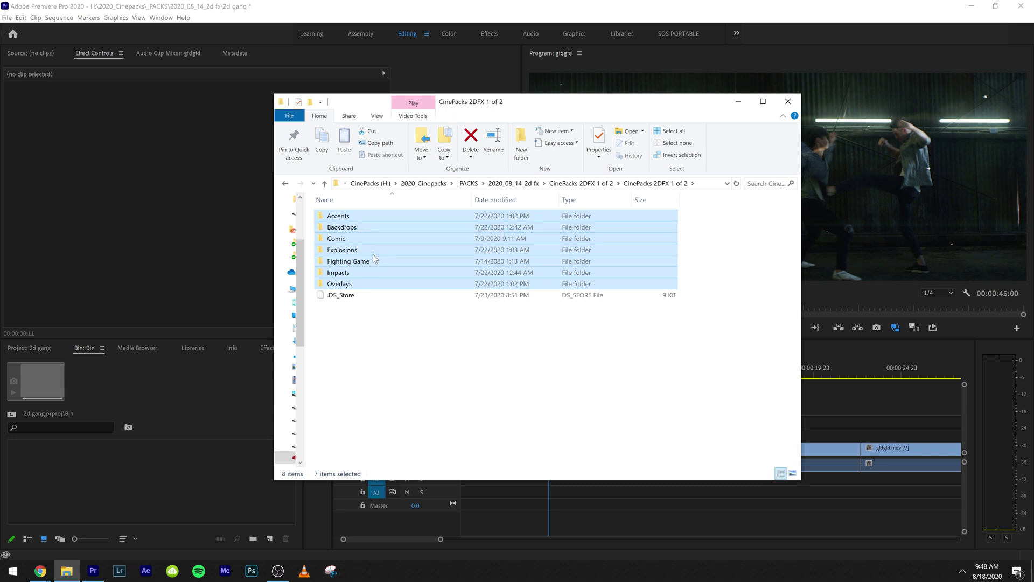
pyautogui.moveTo(376, 276); pyautogui.dragTo(166, 527)
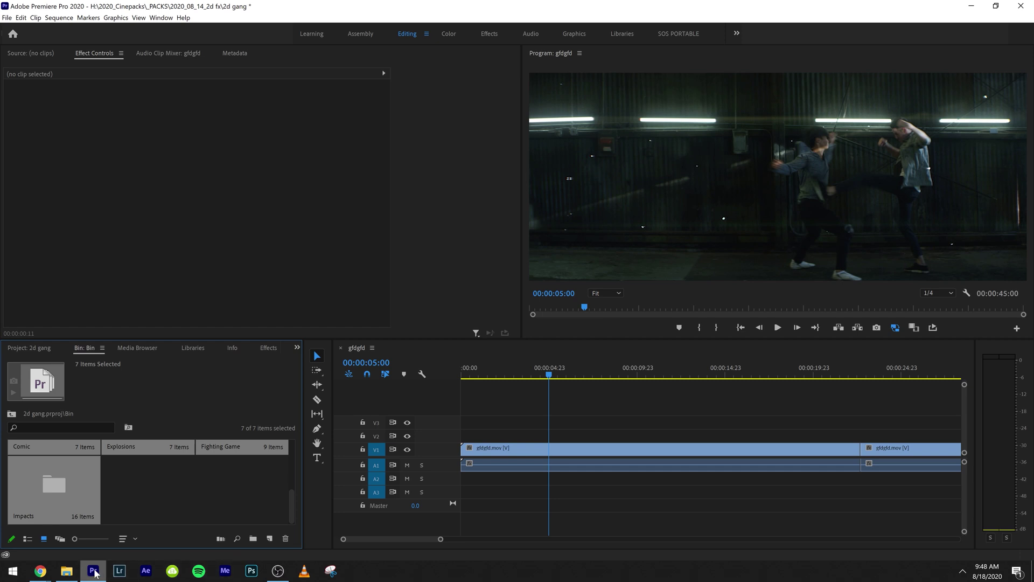
# Step: Return to the file browser and open the inner CinePacks 2DFX 2 of 2 folder
pyautogui.click(66, 571)
pyautogui.click(578, 379)
pyautogui.press('BackSpace')
pyautogui.press('BackSpace')
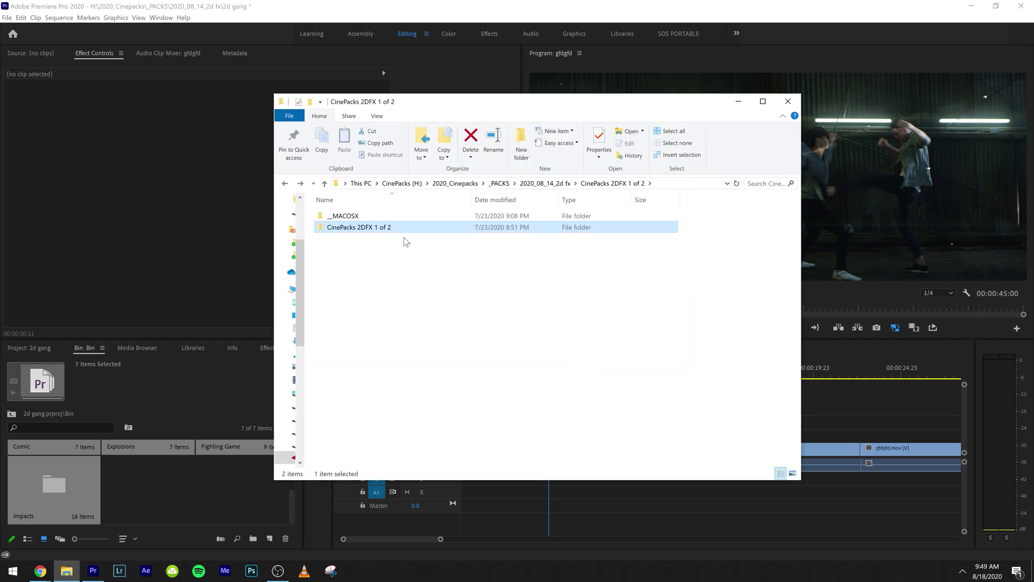
pyautogui.doubleClick(437, 216)
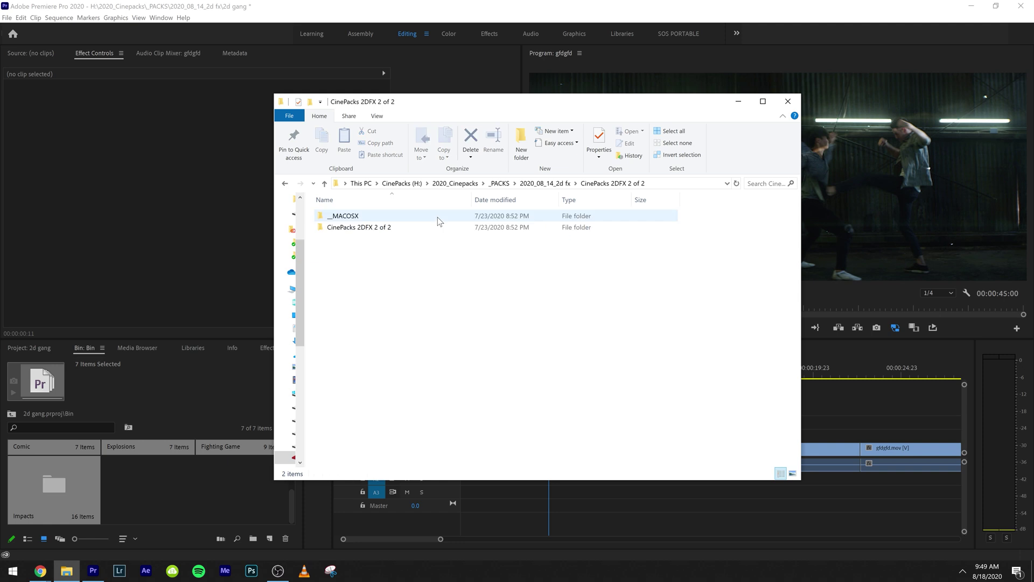
pyautogui.doubleClick(377, 230)
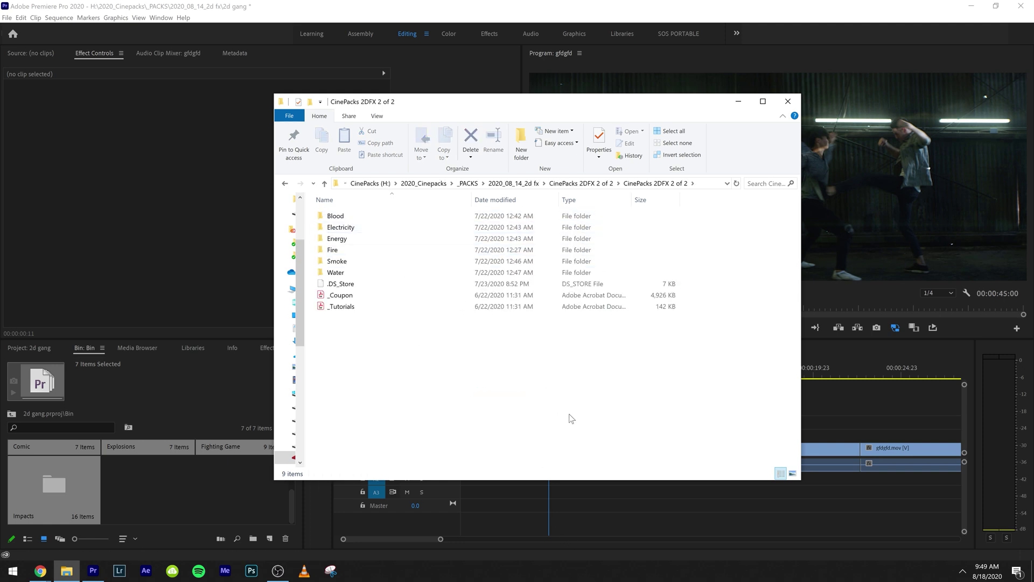
# Step: Open the _Coupon PDF to view the coupon offer and close it
pyautogui.doubleClick(362, 299)
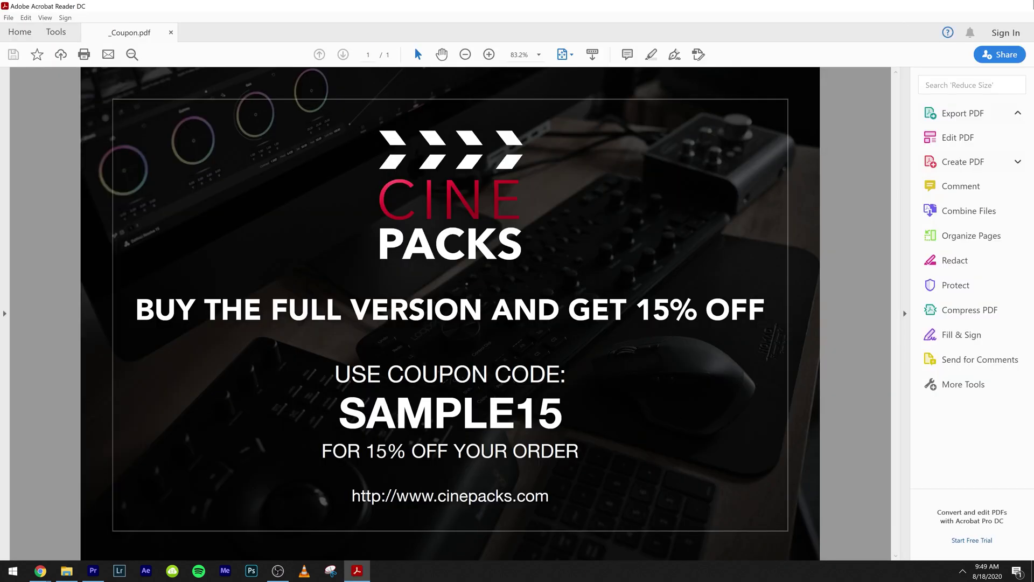
pyautogui.click(1020, 6)
# Step: Import the six folders from Blood through Water into the project bin and sort the bin alphabetically by name
pyautogui.moveTo(391, 276); pyautogui.dragTo(377, 215)
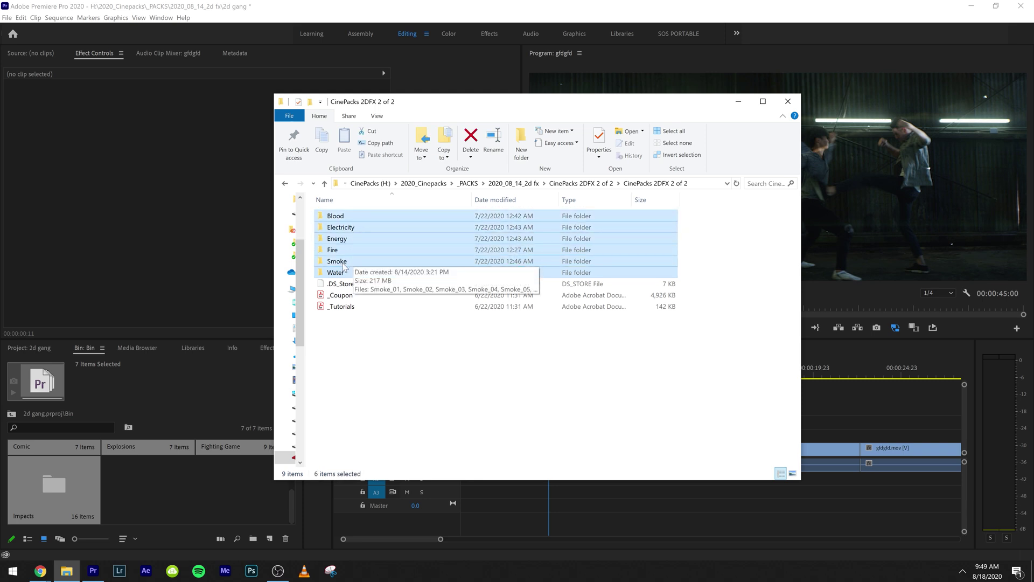
pyautogui.moveTo(354, 273); pyautogui.dragTo(173, 506)
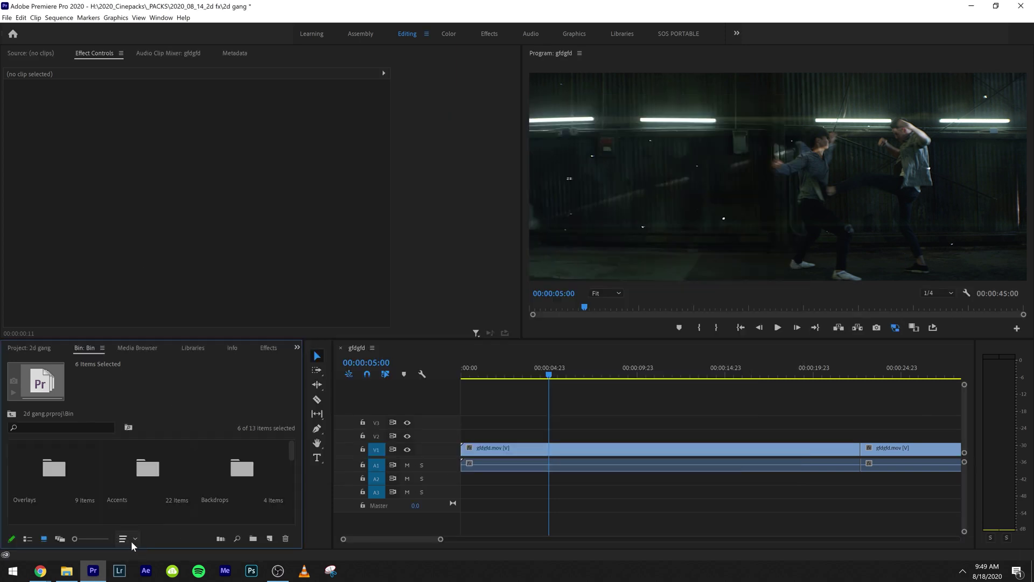
pyautogui.click(131, 541)
pyautogui.click(137, 193)
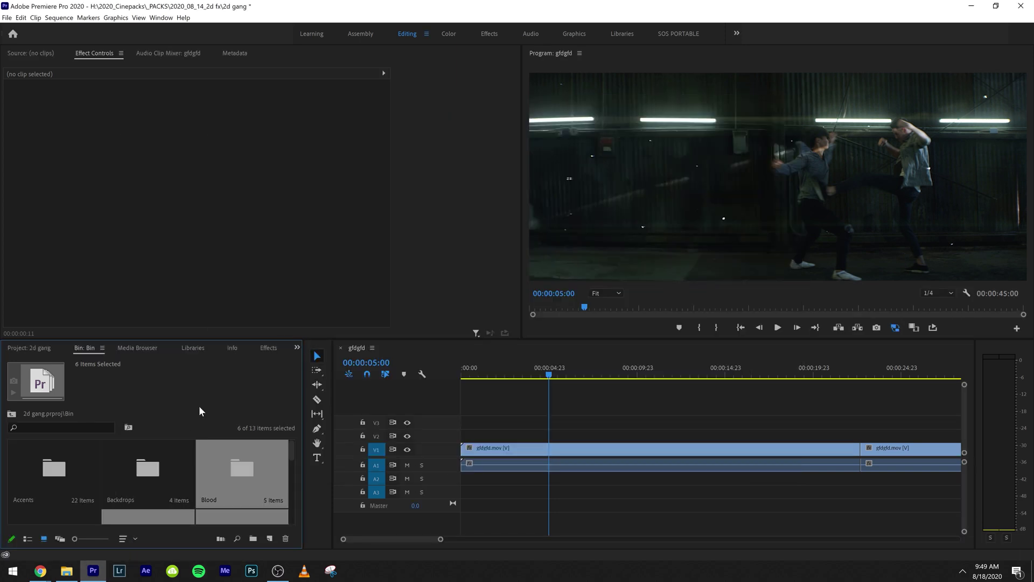
# Step: Play the sequence from its start and stop at 00:00:01:19, where the fighters face each other
pyautogui.click(35, 473)
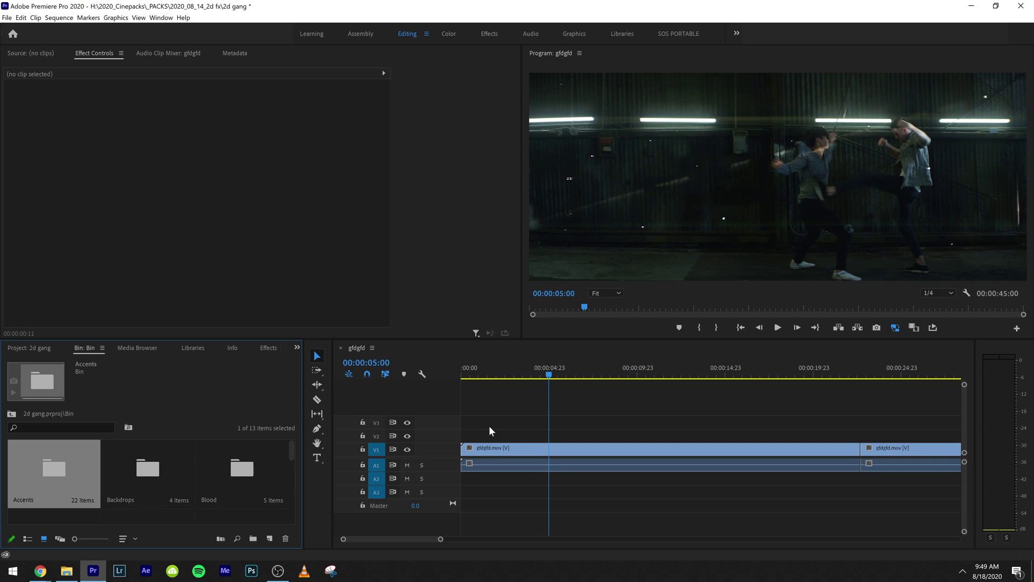
pyautogui.click(537, 377)
pyautogui.moveTo(476, 376); pyautogui.dragTo(443, 371)
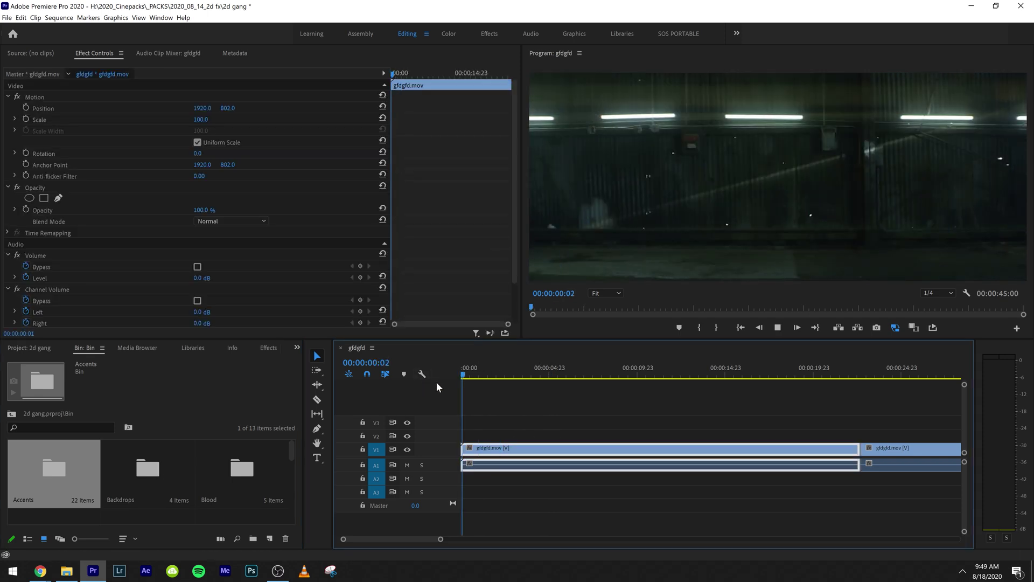
pyautogui.press('space')
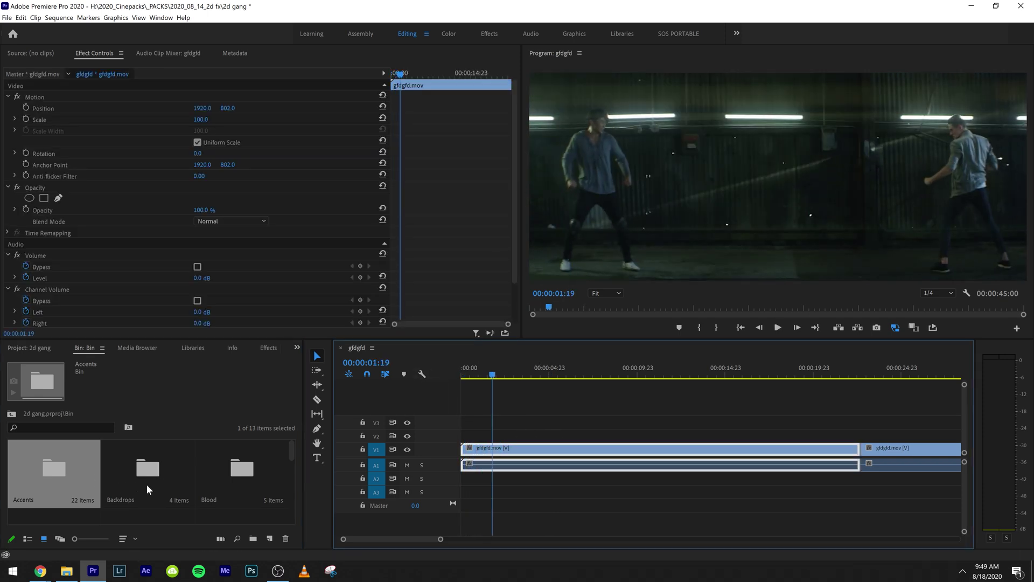
# Step: Open the Fighting Game bin and preview Fight_Game_Text.mov in the source monitor
pyautogui.scroll(-2, 147, 484)
pyautogui.scroll(-1, 156, 490)
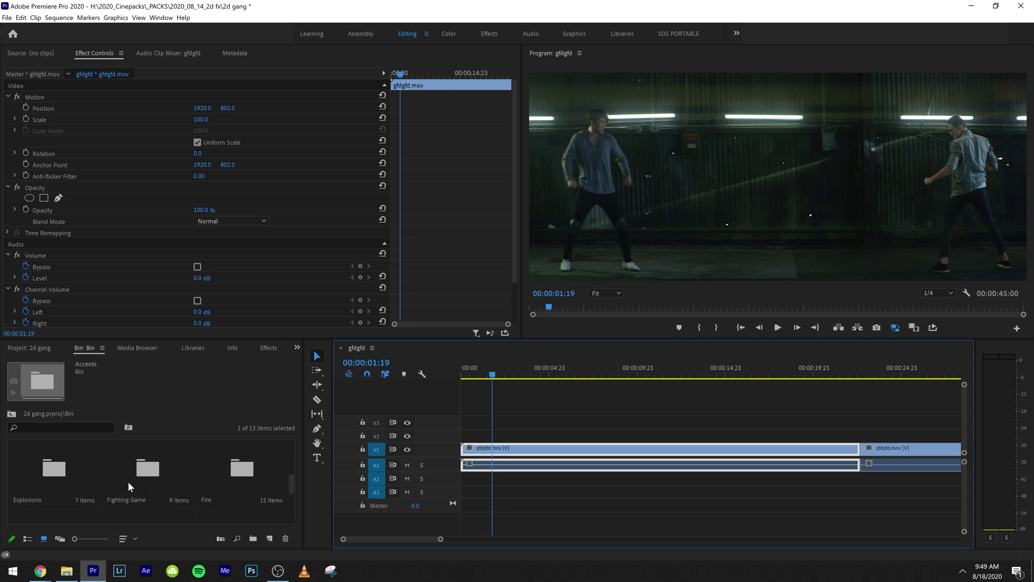
pyautogui.click(143, 469)
pyautogui.doubleClick(143, 469)
pyautogui.doubleClick(63, 477)
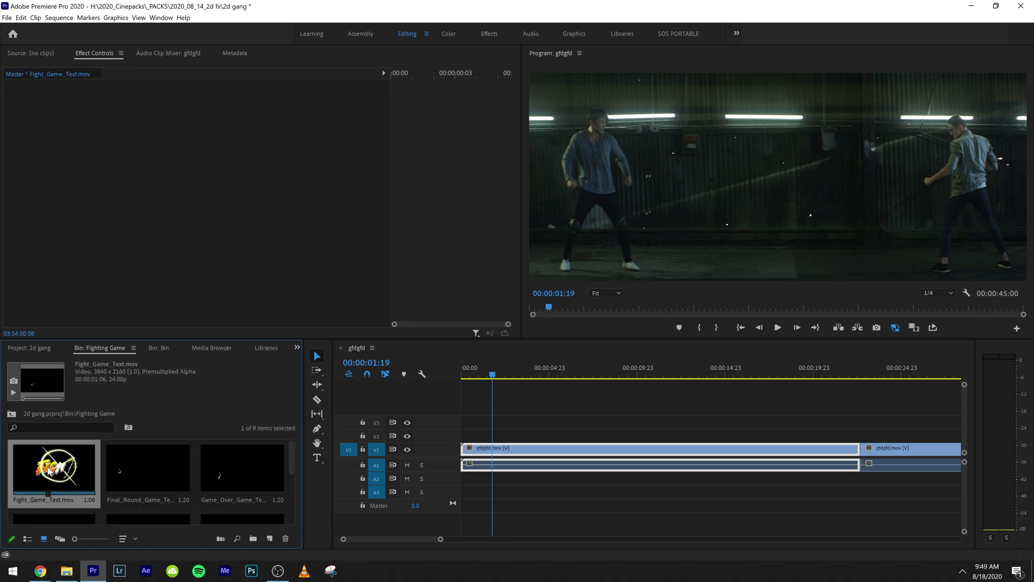
pyautogui.press('space')
# Step: Place Fight_Game_Text.mov on V2 shortly before the first attack, play it back, and shift it slightly later
pyautogui.moveTo(247, 292); pyautogui.dragTo(490, 435)
pyautogui.moveTo(487, 372); pyautogui.dragTo(421, 374)
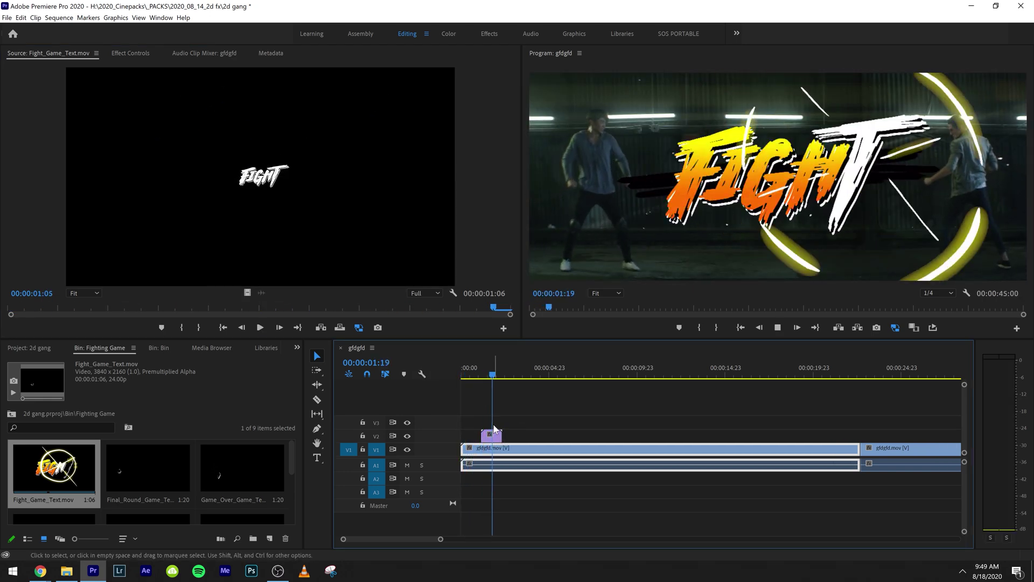
pyautogui.press('space')
pyautogui.moveTo(490, 437); pyautogui.dragTo(490, 440)
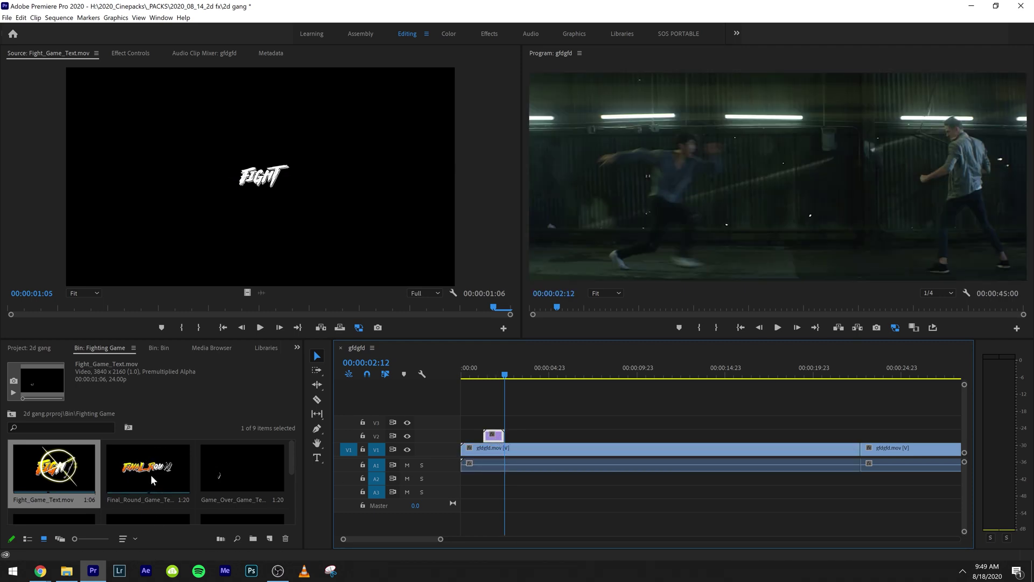
# Step: Preview Game_Over_Game_Text.mov and browse the remaining Fighting Game clips
pyautogui.doubleClick(251, 472)
pyautogui.press('space')
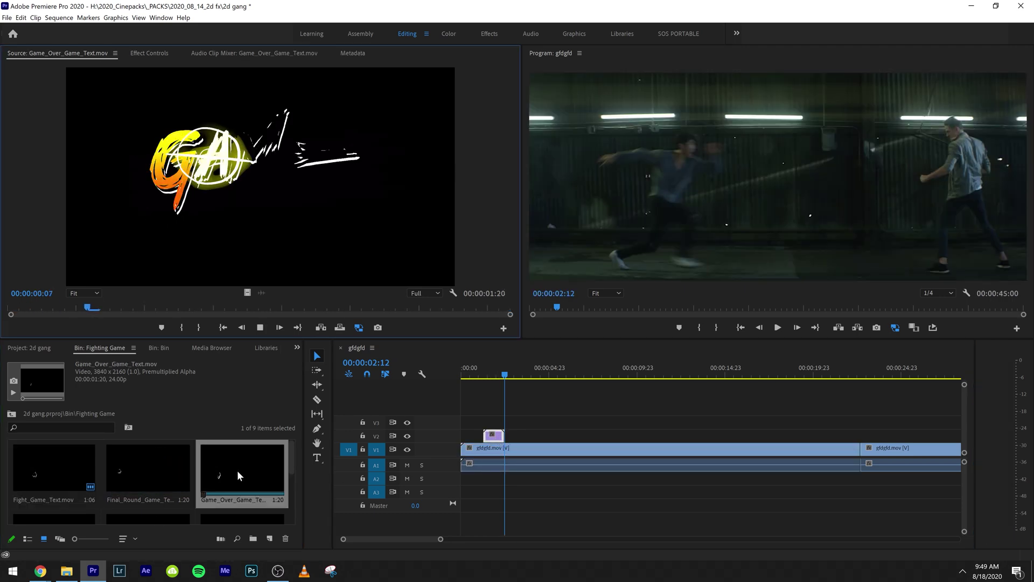
pyautogui.scroll(-2, 180, 476)
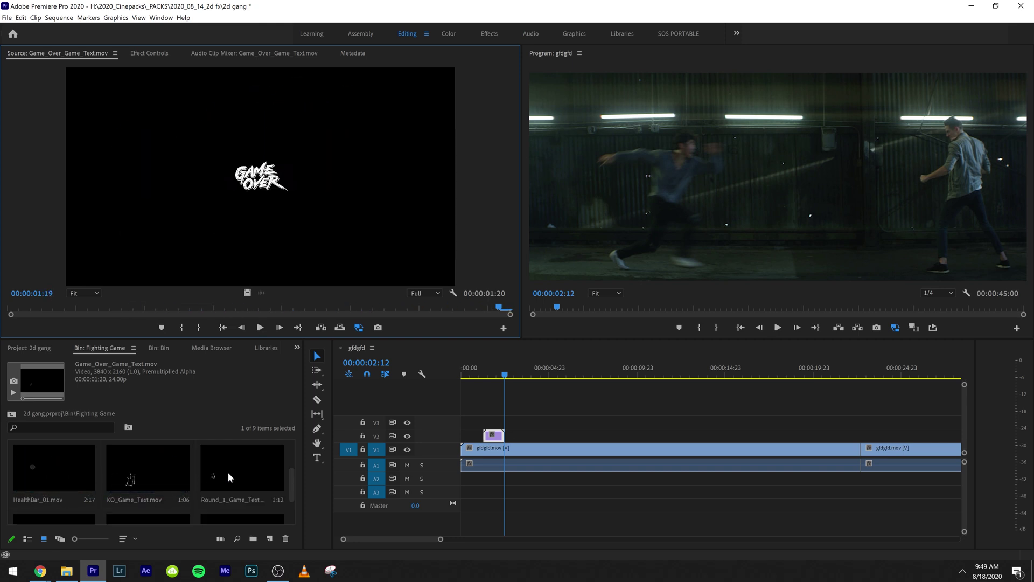
pyautogui.scroll(-2, 154, 483)
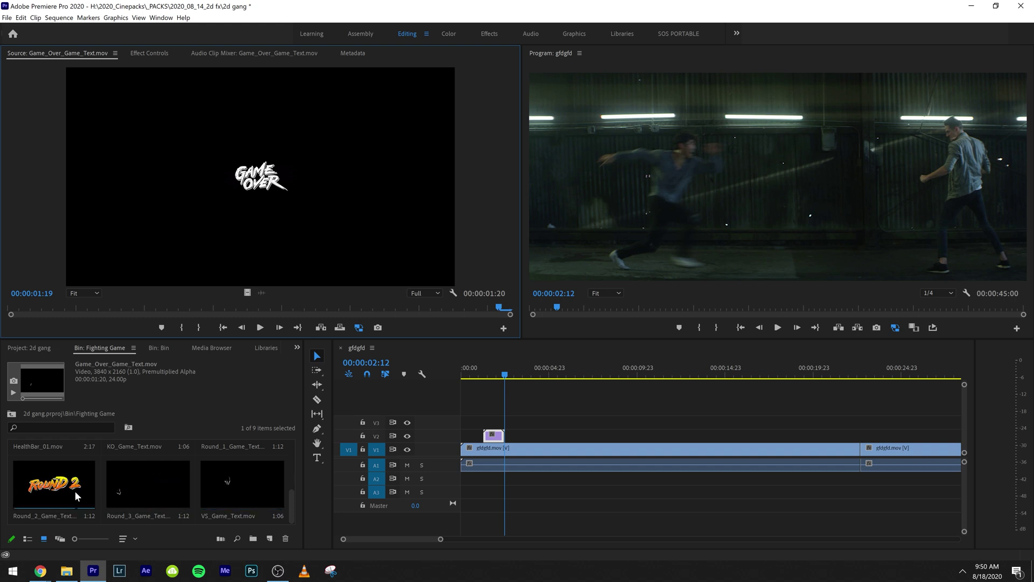
# Step: Place HealthBar_01.mov on V3 at the start of the sequence and play it back
pyautogui.scroll(2, 75, 490)
pyautogui.moveTo(39, 485)
pyautogui.mouseDown()
pyautogui.moveTo(538, 396)
pyautogui.moveTo(461, 412)
pyautogui.moveTo(457, 423)
pyautogui.mouseUp()
pyautogui.moveTo(492, 370); pyautogui.dragTo(415, 396)
pyautogui.press('space')
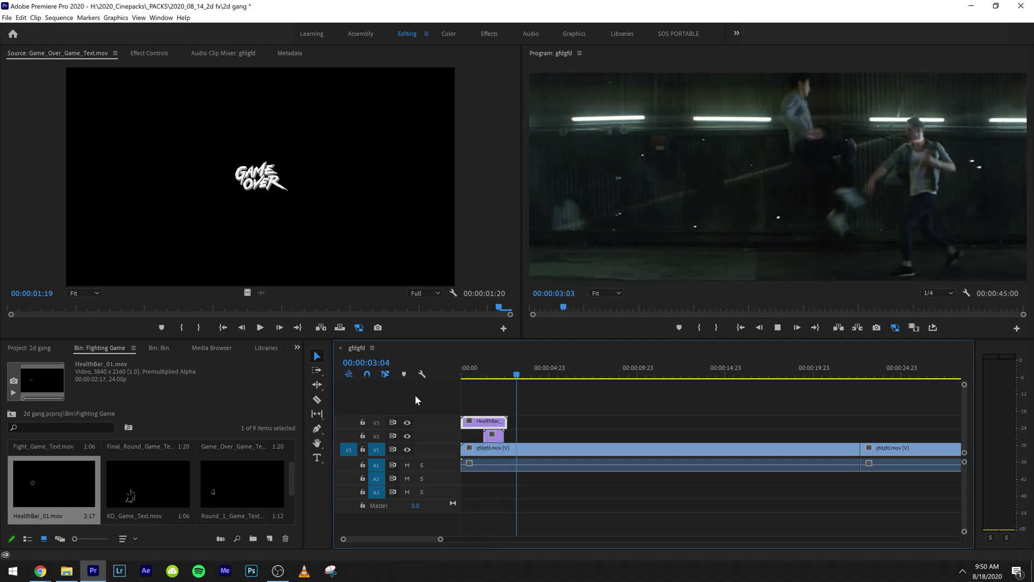
# Step: Scale the HealthBar_01.mov clip to 23 and move it to the frame's upper-left corner at position 411.4, 241.0
pyautogui.moveTo(480, 367); pyautogui.dragTo(470, 377)
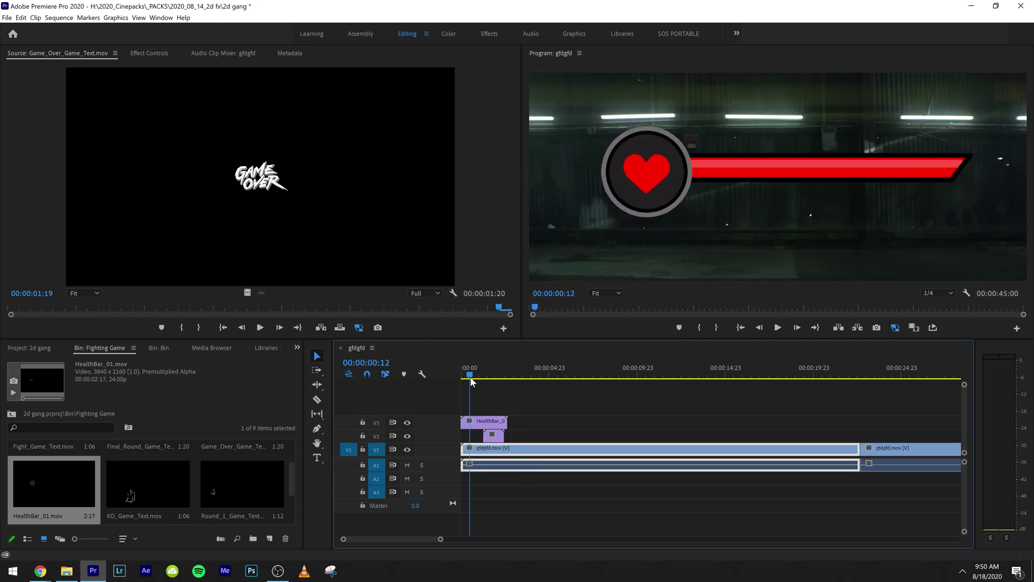
pyautogui.click(473, 424)
pyautogui.rightClick(471, 422)
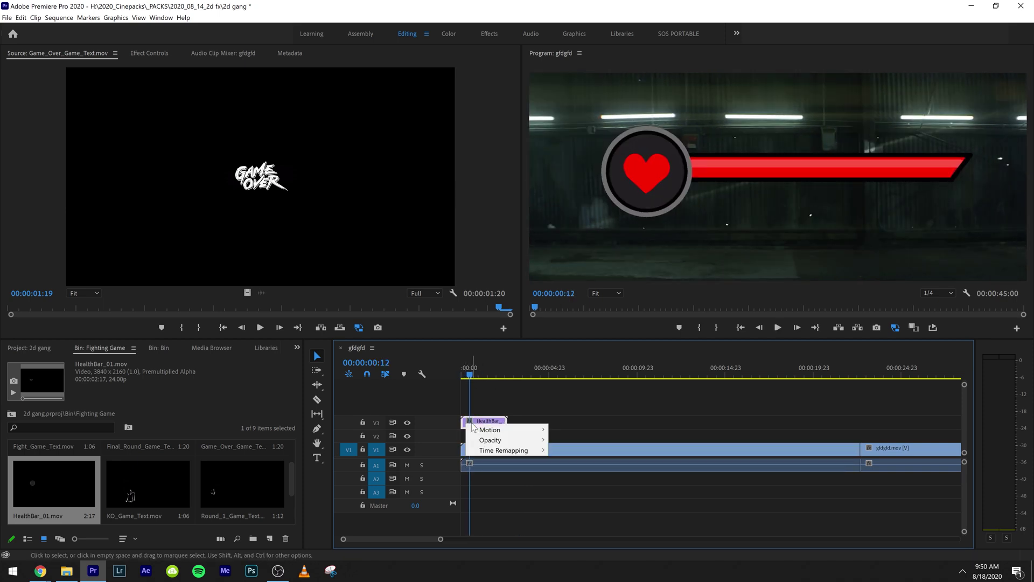
pyautogui.click(474, 420)
pyautogui.press('=')
pyautogui.press('=')
pyautogui.press('=')
pyautogui.click(155, 54)
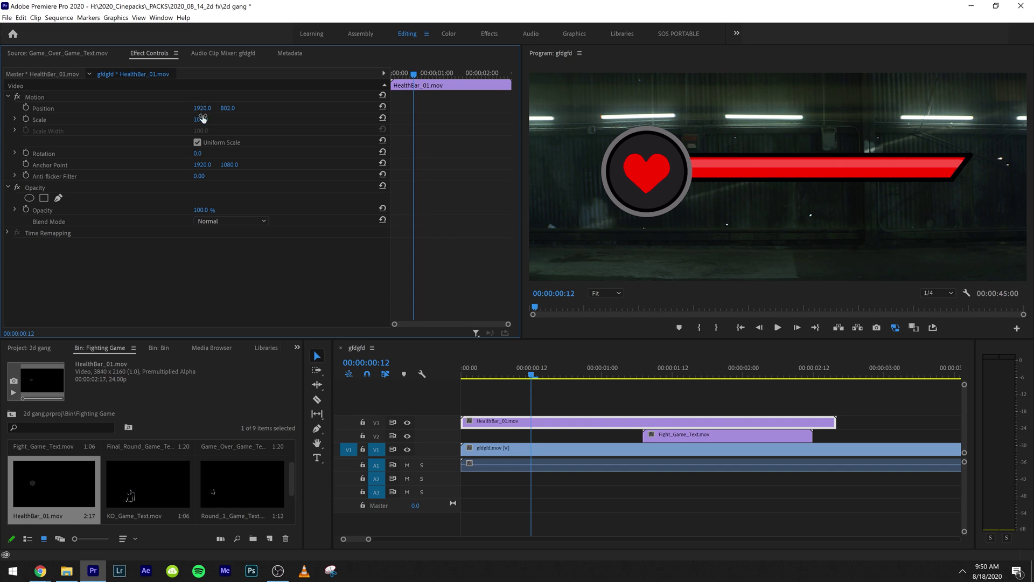
pyautogui.moveTo(202, 118); pyautogui.dragTo(161, 119)
pyautogui.click(123, 99)
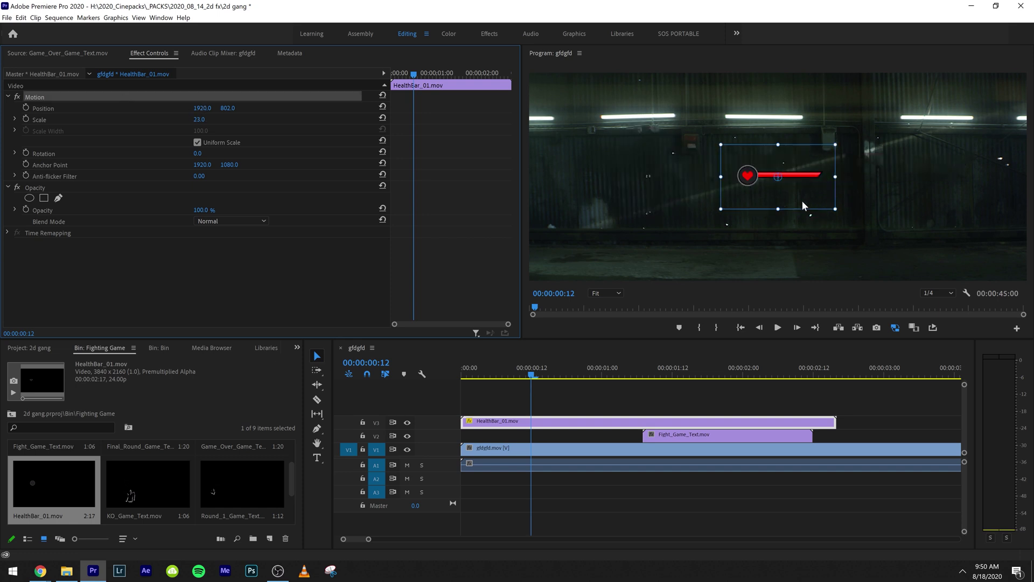
pyautogui.moveTo(802, 205); pyautogui.dragTo(603, 121)
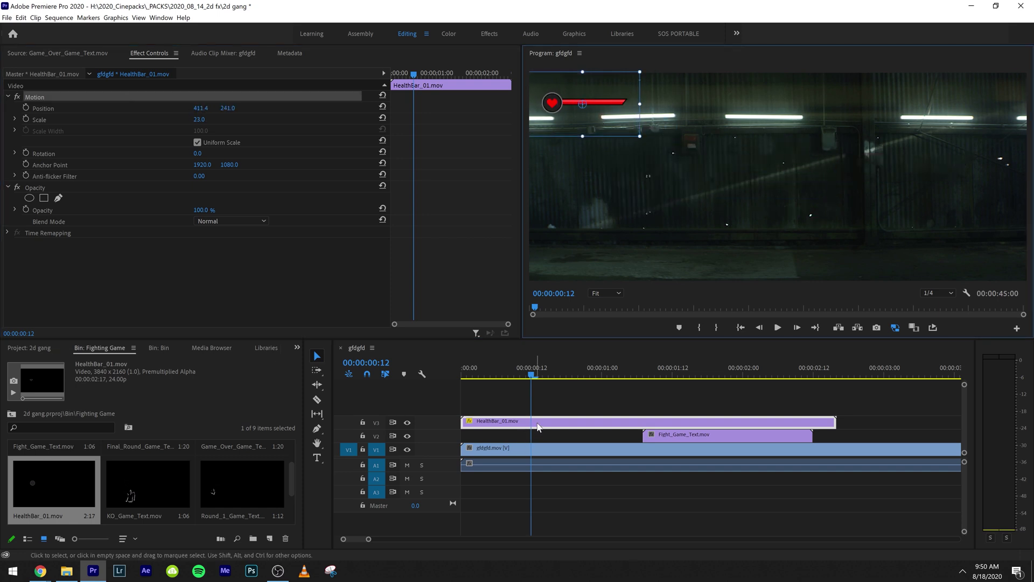
# Step: Shift the HealthBar_01.mov clip on V3 to start just before 00:00:01:00, ahead of the FIGHT text, and play it back
pyautogui.moveTo(539, 427); pyautogui.dragTo(620, 427)
pyautogui.press('space')
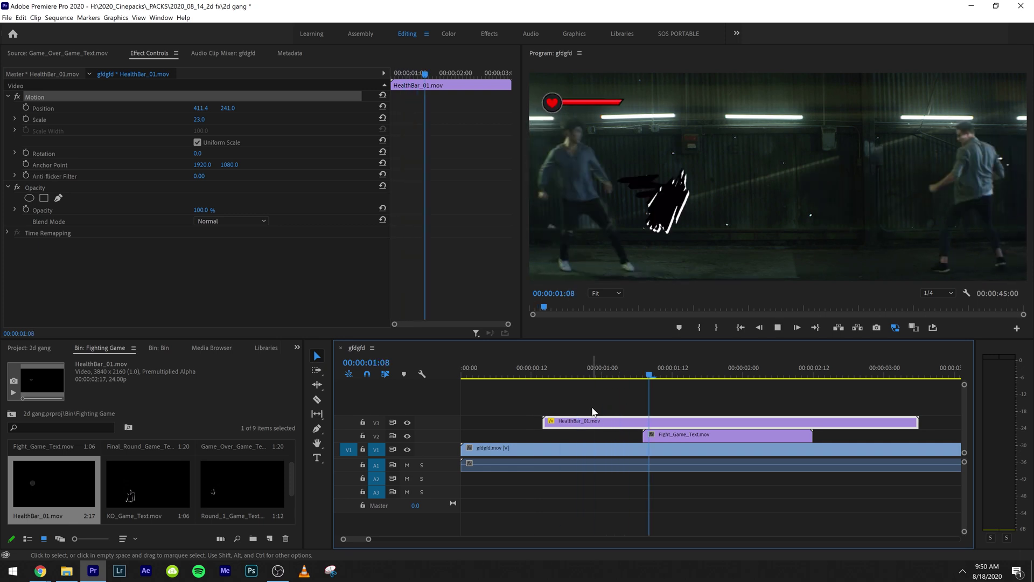
pyautogui.press('space')
pyautogui.moveTo(624, 429); pyautogui.dragTo(678, 429)
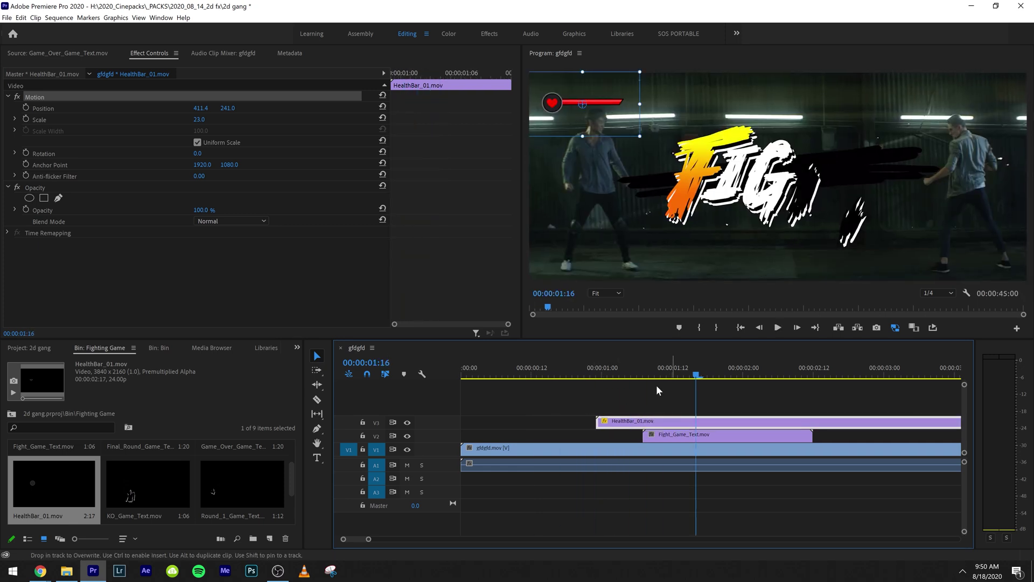
pyautogui.click(592, 374)
pyautogui.press('space')
pyautogui.press('space')
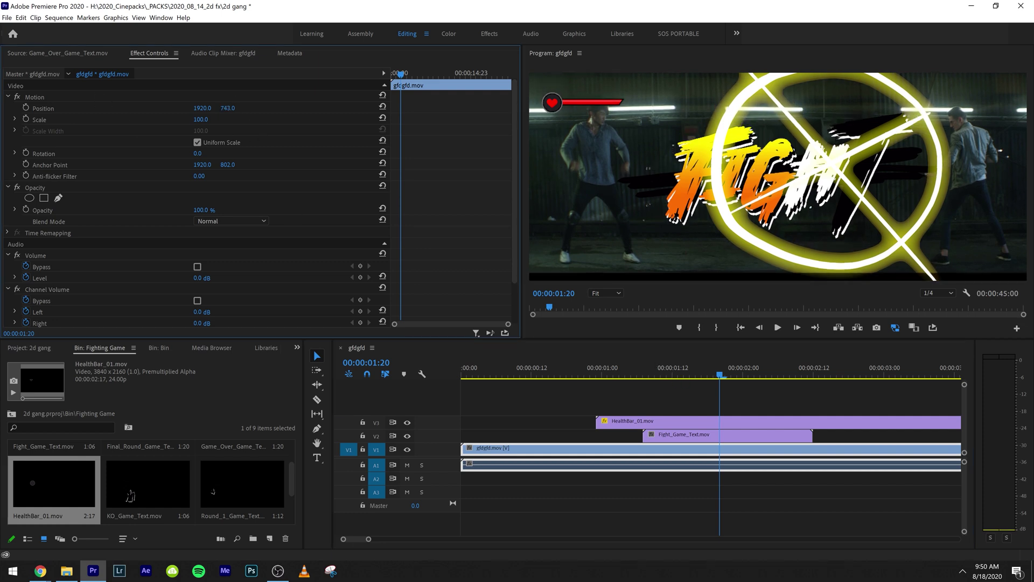
# Step: Lock the V1 track and raise the HealthBar_01.mov clip to a vertical position of 170
pyautogui.click(362, 449)
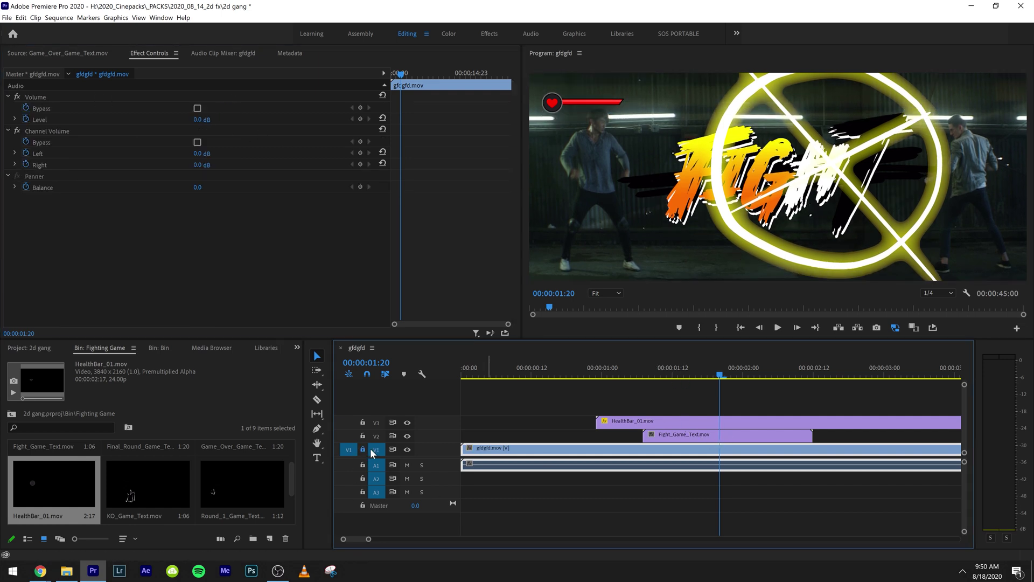
pyautogui.click(696, 425)
pyautogui.moveTo(224, 108); pyautogui.dragTo(186, 109)
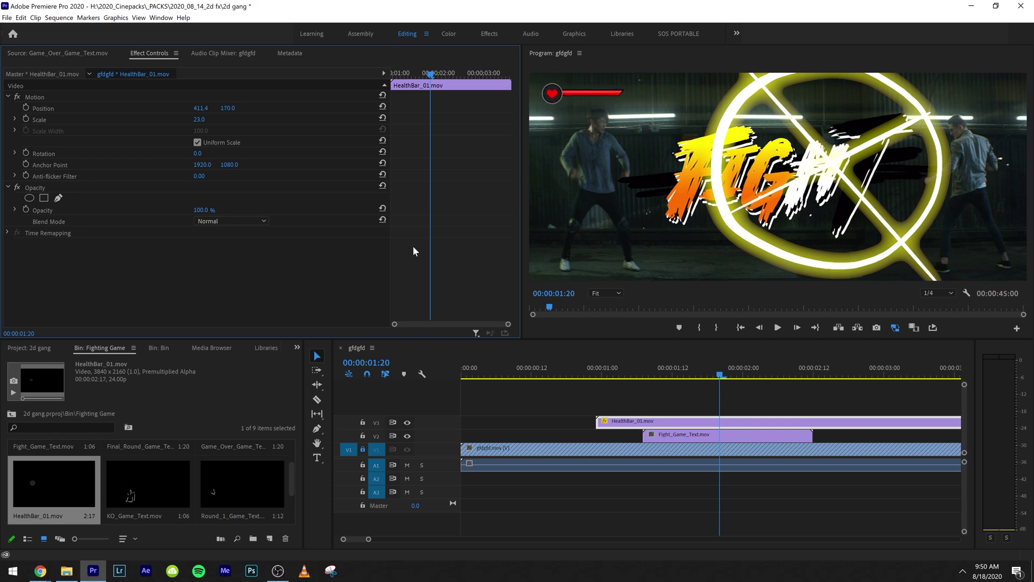
# Step: Add a frame hold to the HealthBar_01.mov clip at 00:00:01:20
pyautogui.rightClick(720, 422)
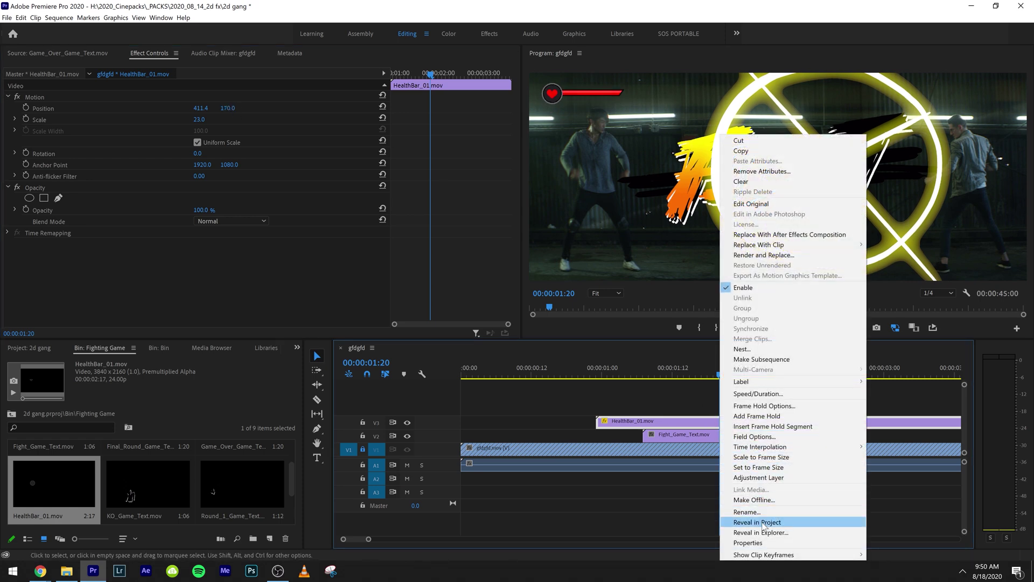
pyautogui.click(759, 417)
pyautogui.click(764, 421)
pyautogui.press('Delete')
pyautogui.press('-')
pyautogui.press('-')
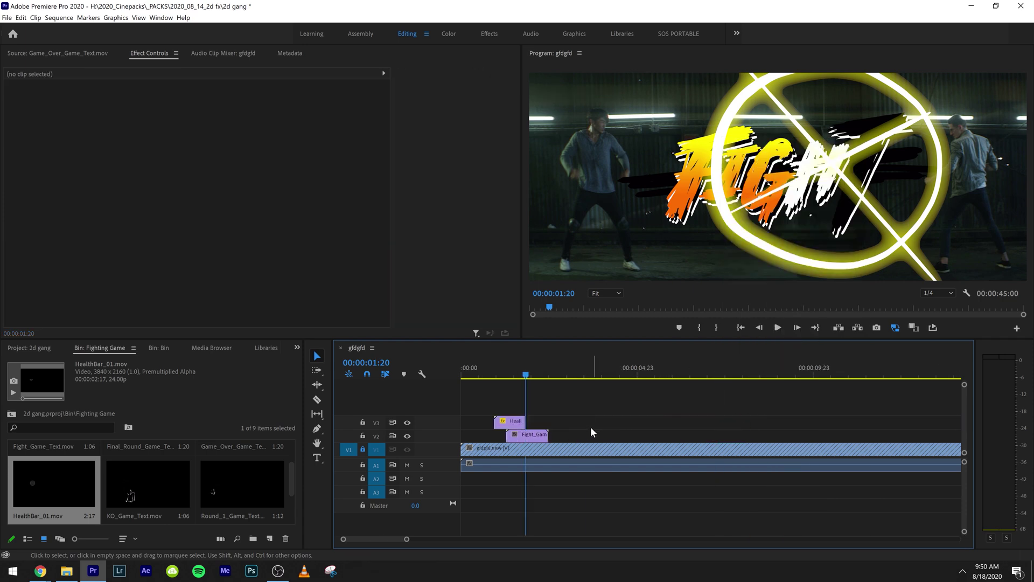
pyautogui.press('=')
pyautogui.press('=')
pyautogui.press('=')
pyautogui.hotkey('ctrl', 'z')
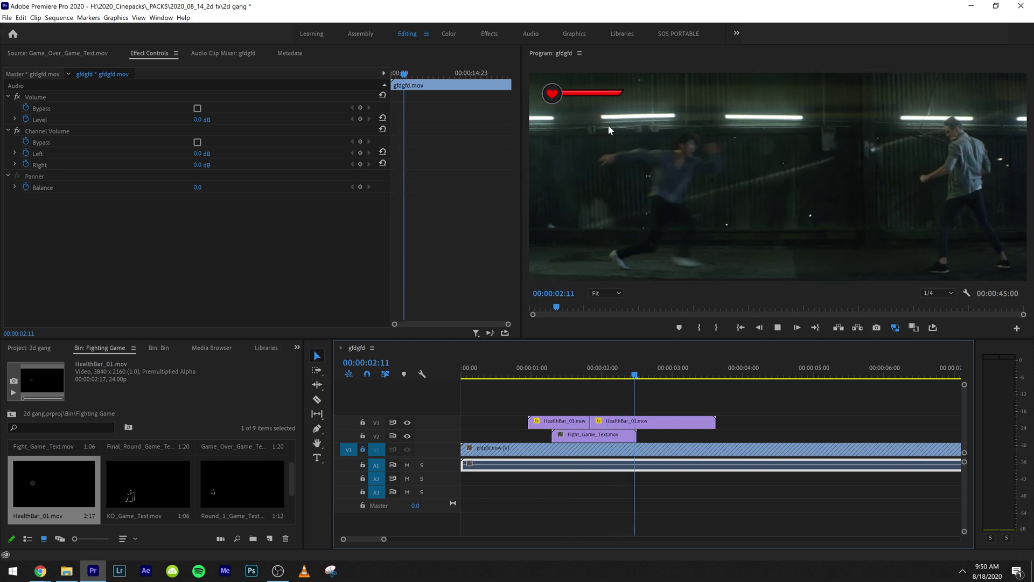
# Step: Play back the held health bar and extend its segment on V3 to end at about 5 seconds
pyautogui.press('space')
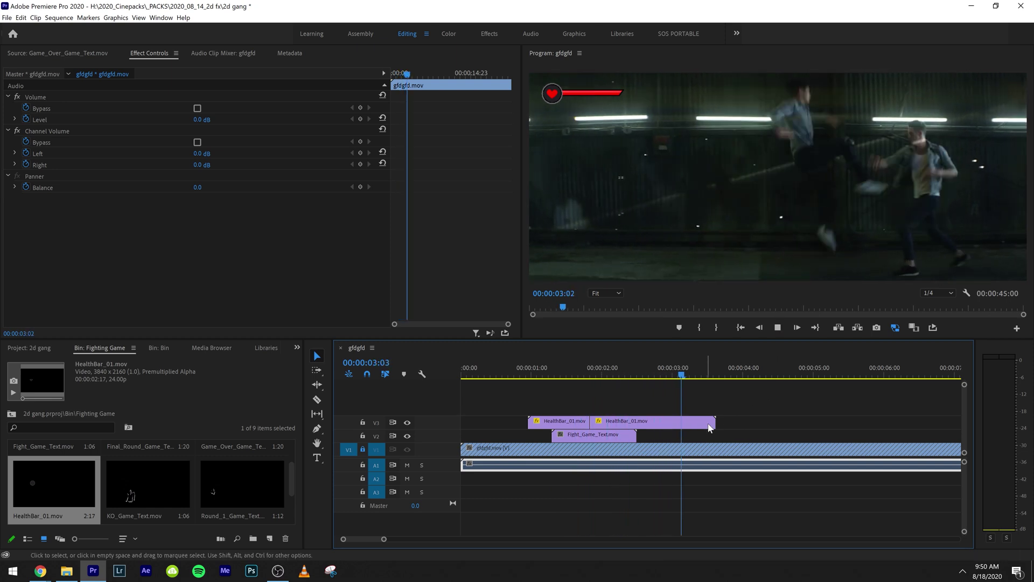
pyautogui.moveTo(710, 423); pyautogui.dragTo(823, 421)
pyautogui.press('-')
pyautogui.press('-')
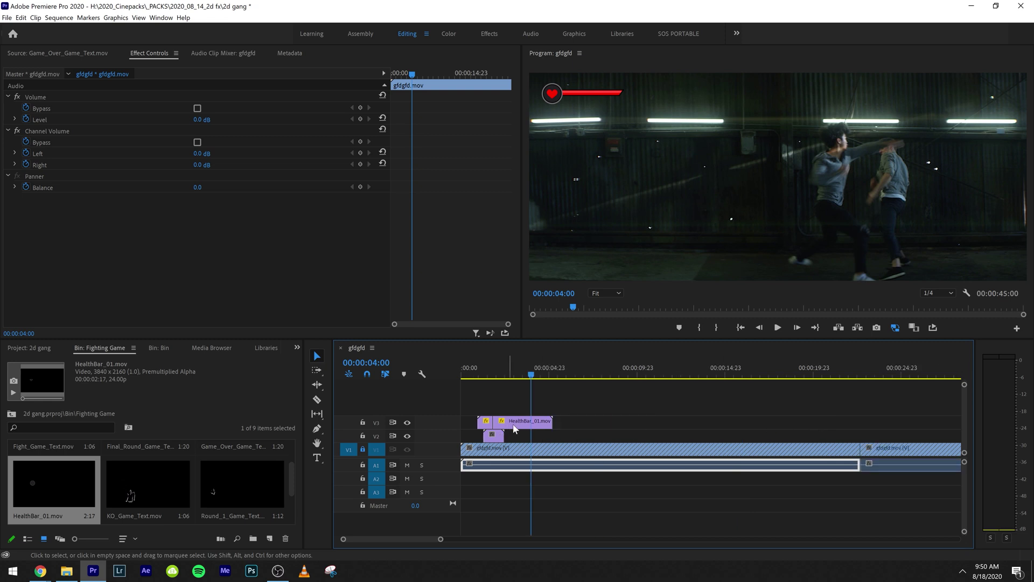
# Step: Extend the held HealthBar_01.mov segment on V3 slightly past 5 seconds and play it back
pyautogui.moveTo(552, 420)
pyautogui.mouseDown()
pyautogui.moveTo(858, 432)
pyautogui.moveTo(530, 426)
pyautogui.moveTo(556, 424)
pyautogui.mouseUp()
pyautogui.click(484, 368)
pyautogui.press('space')
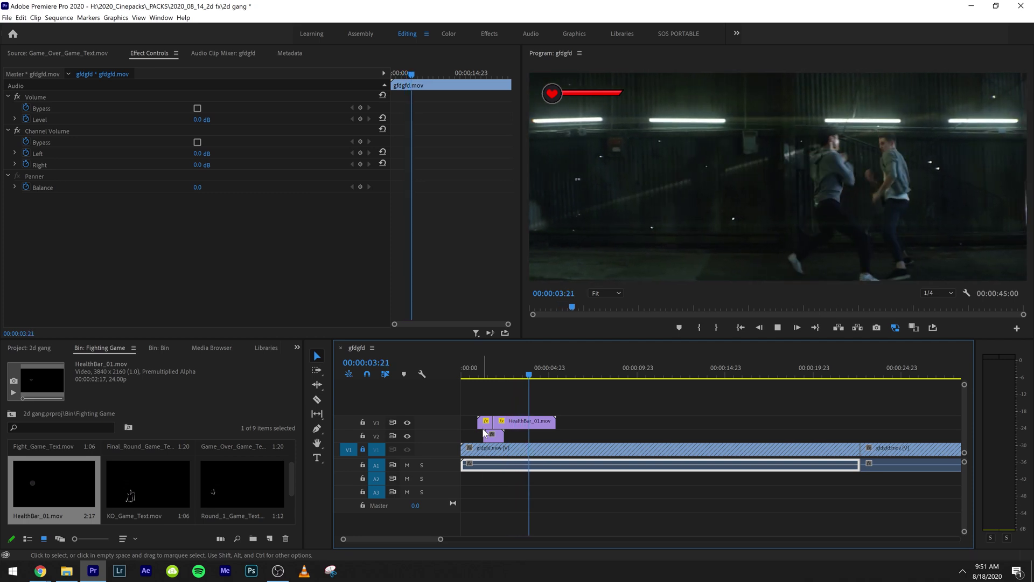
pyautogui.press('space')
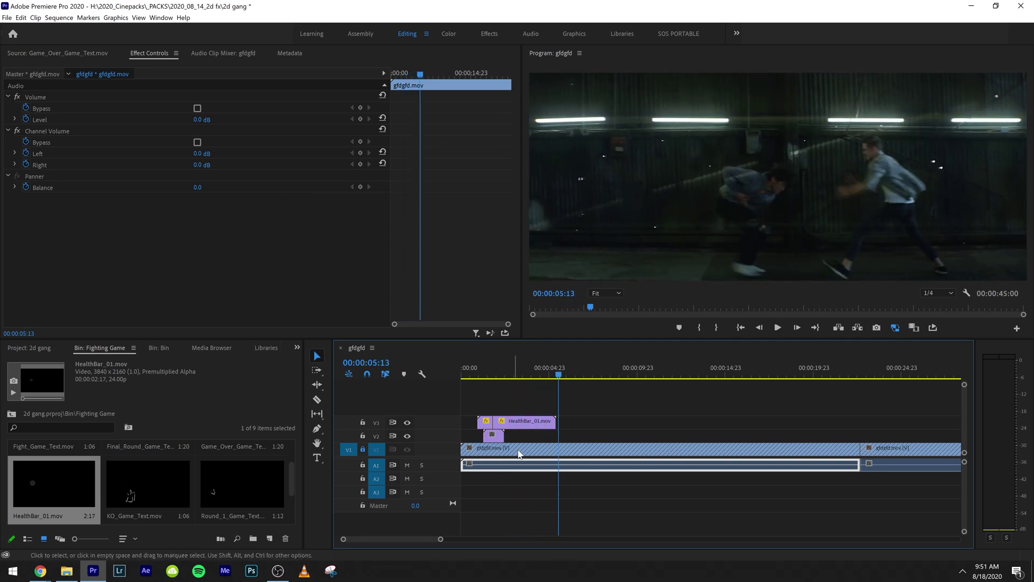
# Step: Examine the kick frame by frame from 00:00:04:20 onward to locate the moment of impact
pyautogui.moveTo(560, 371); pyautogui.dragTo(547, 377)
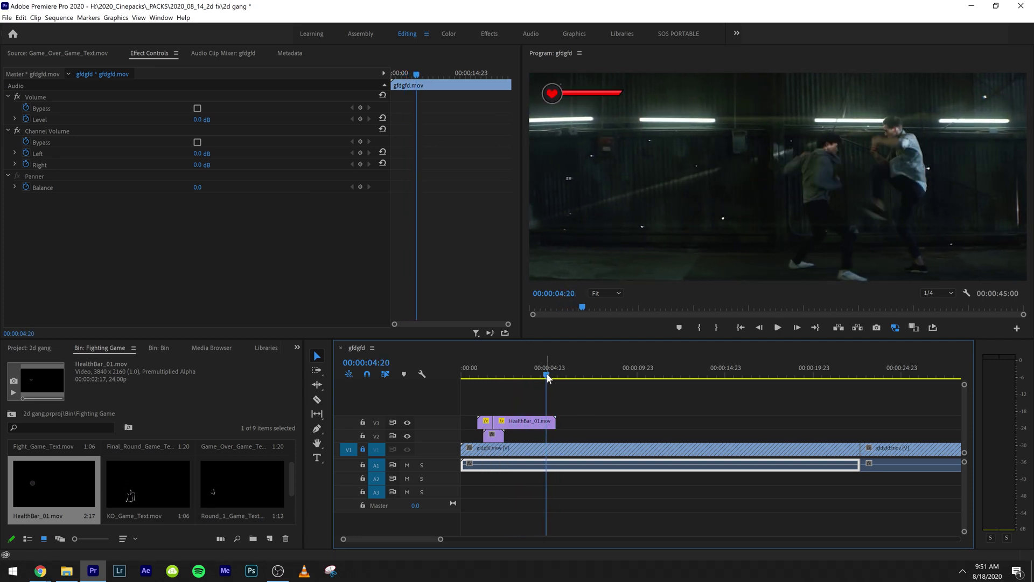
pyautogui.press('Right')
pyautogui.press('Right')
pyautogui.press('Right')
pyautogui.press('Right')
pyautogui.press('Right')
pyautogui.press('Right')
pyautogui.press('Right')
pyautogui.press('Right')
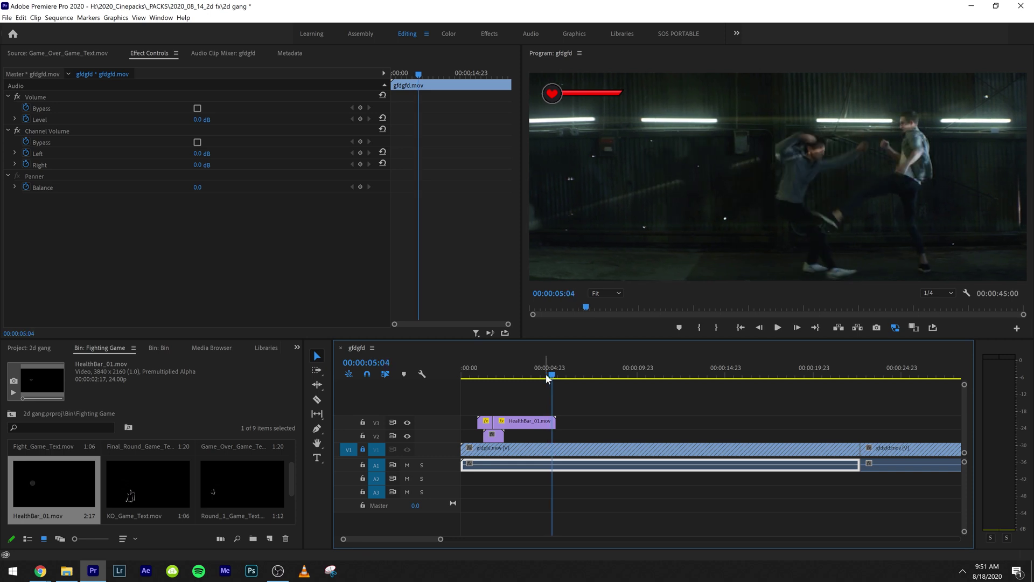
pyautogui.press('Right')
pyautogui.press('Right')
pyautogui.press('Right')
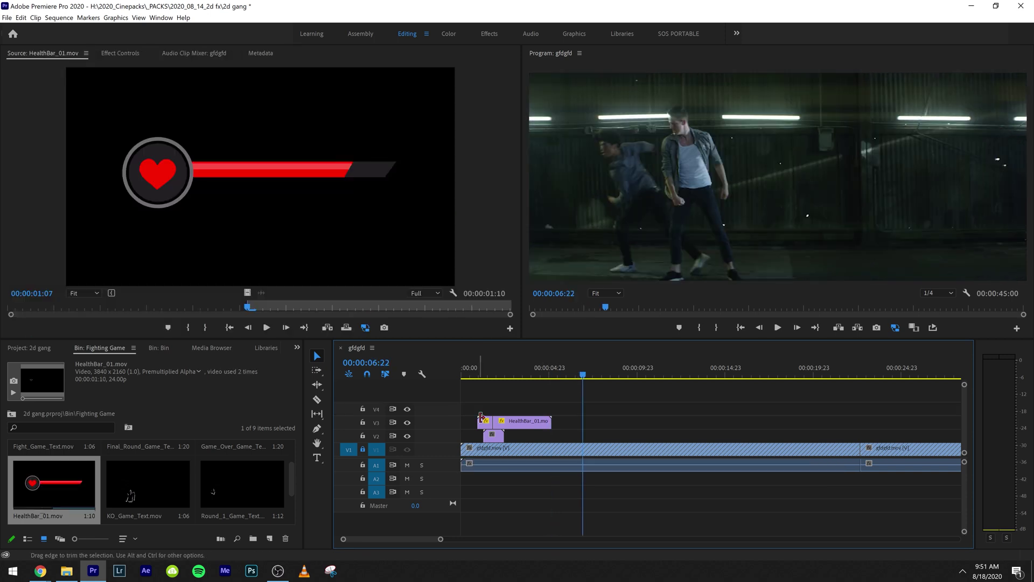
# Step: Duplicate the opening HealthBar_01.mov clip onto V4 and stretch it across the kick, from about 00:00:04:00 to 00:00:06:07
pyautogui.moveTo(484, 422); pyautogui.dragTo(559, 411)
pyautogui.moveTo(550, 371); pyautogui.dragTo(556, 372)
pyautogui.press('=')
pyautogui.press('=')
pyautogui.moveTo(715, 414); pyautogui.dragTo(653, 420)
pyautogui.moveTo(734, 413)
pyautogui.mouseDown()
pyautogui.moveTo(652, 411)
pyautogui.moveTo(783, 404)
pyautogui.mouseUp()
# Step: Split the V4 HealthBar_01.mov clip at 00:00:05:06, where the bar has dropped slightly
pyautogui.click(702, 376)
pyautogui.moveTo(701, 377); pyautogui.dragTo(709, 377)
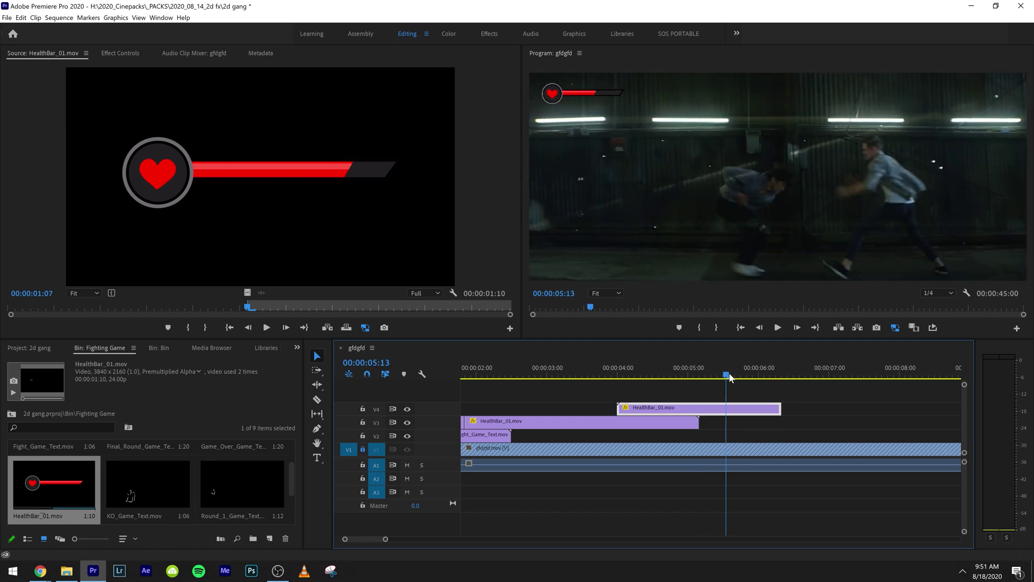
pyautogui.click(711, 411)
pyautogui.press('v')
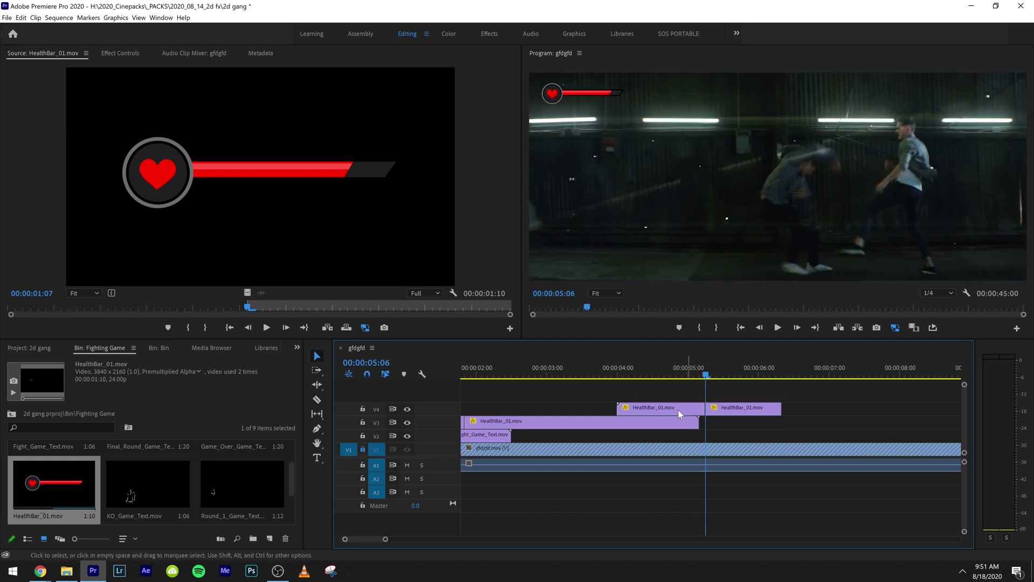
# Step: Freeze the reduced health bar segment with a frame hold and place it on V3 after the full bar, ending at about 8 seconds
pyautogui.rightClick(722, 412)
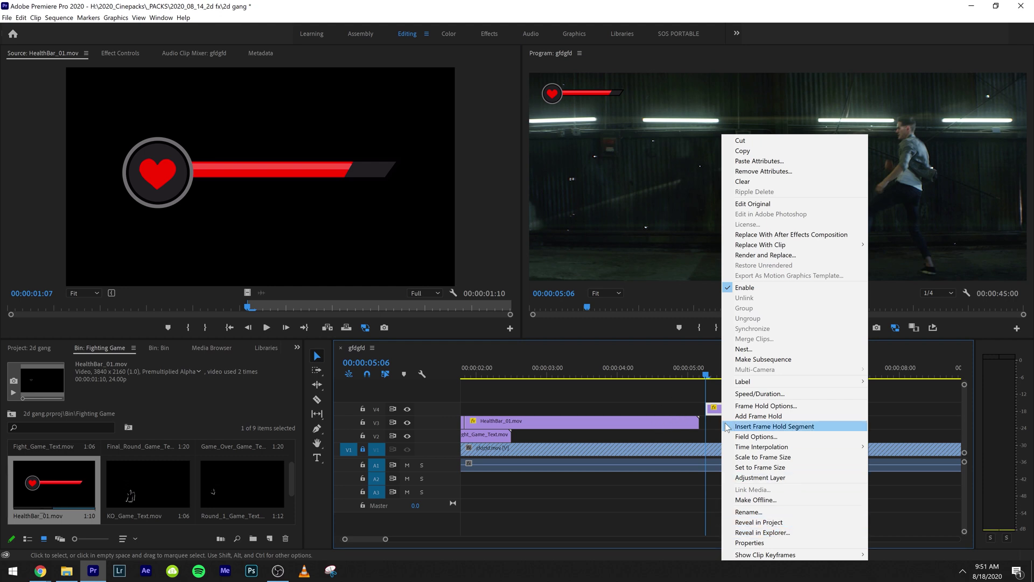
pyautogui.click(775, 426)
pyautogui.moveTo(774, 422); pyautogui.dragTo(908, 425)
pyautogui.press('=')
pyautogui.press('=')
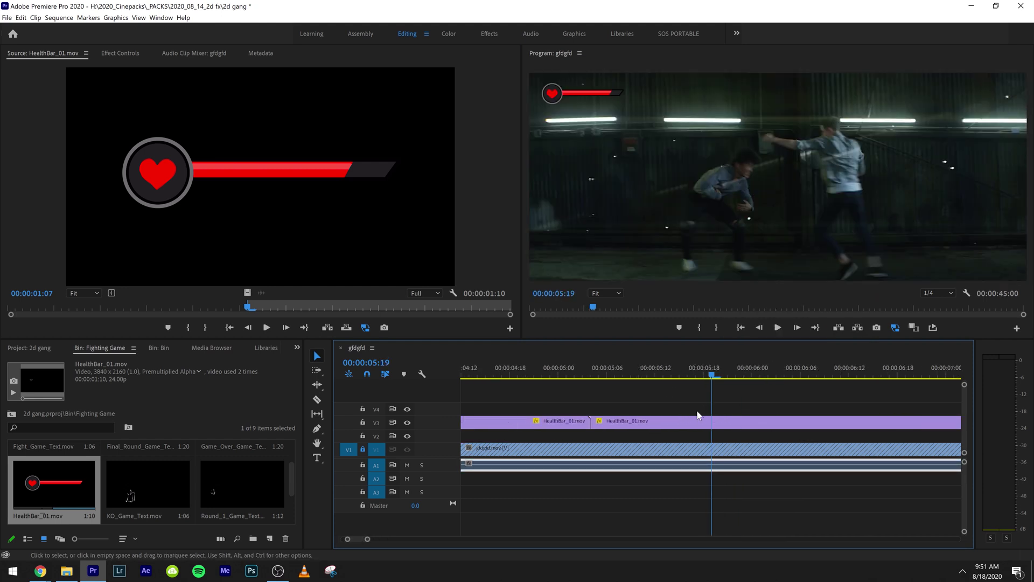
# Step: Play back the sequence from the start to review the health bar's drop at the kick
pyautogui.press('-')
pyautogui.press('-')
pyautogui.press('-')
pyautogui.press('-')
pyautogui.moveTo(558, 377); pyautogui.dragTo(531, 379)
pyautogui.press('Home')
pyautogui.press('space')
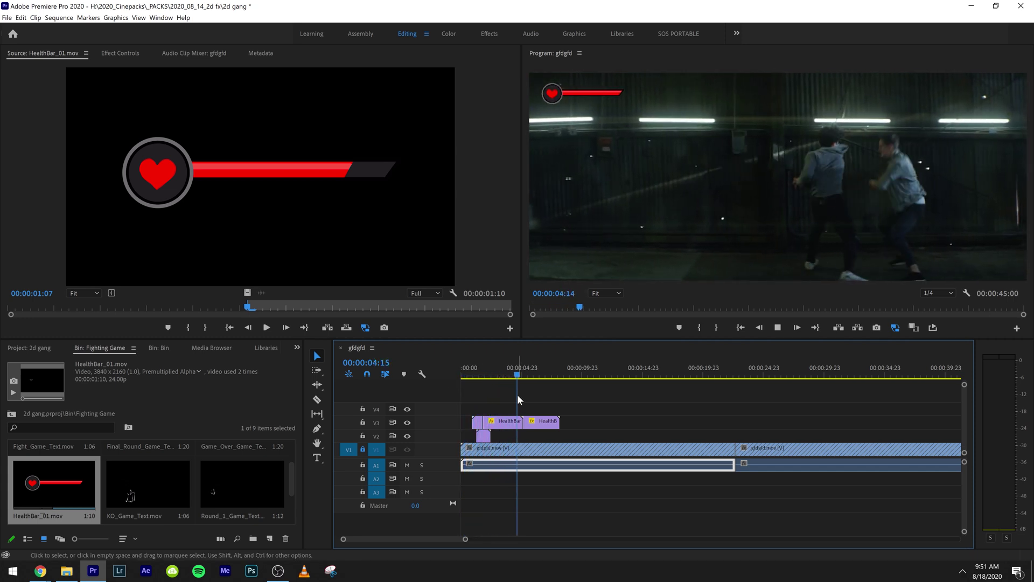
pyautogui.press('space')
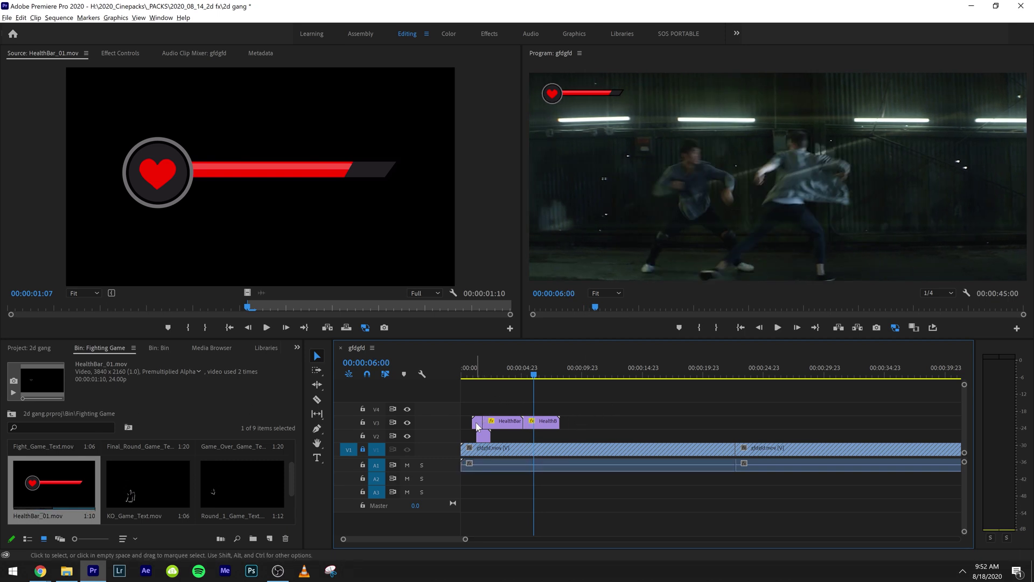
# Step: Try a second health bar for the other fighter by duplicating HealthBar_01.mov onto V4 at position 3333.4, 170, and delete it
pyautogui.moveTo(477, 426); pyautogui.dragTo(619, 411)
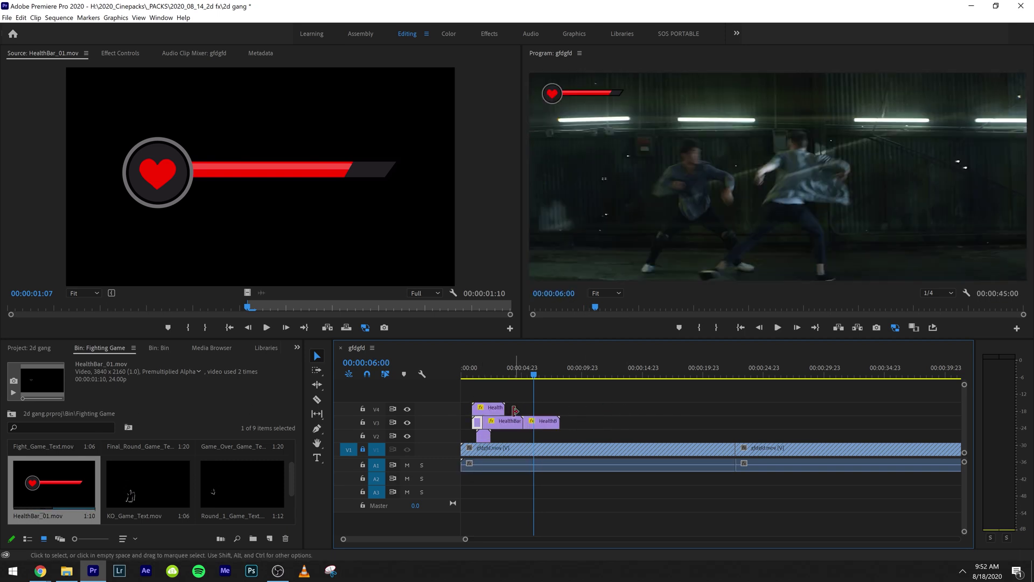
pyautogui.moveTo(507, 374); pyautogui.dragTo(492, 375)
pyautogui.click(488, 412)
pyautogui.click(121, 53)
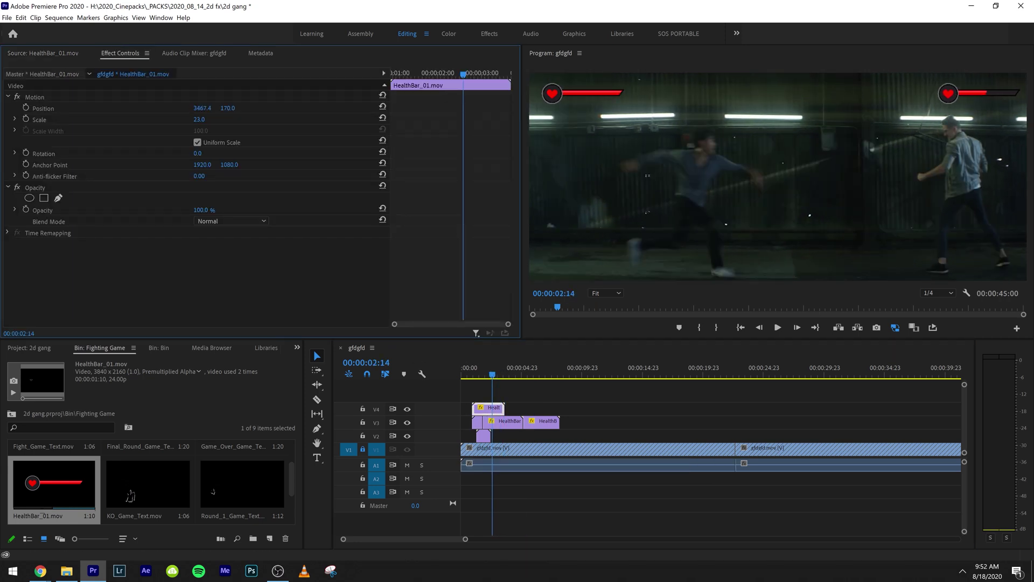
pyautogui.moveTo(548, 393); pyautogui.dragTo(487, 400)
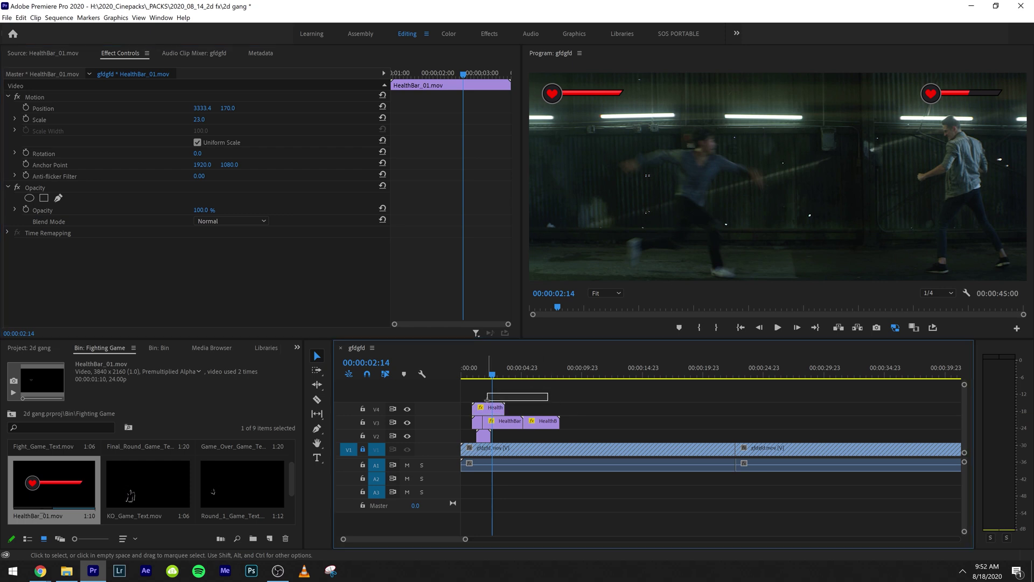
pyautogui.press('Delete')
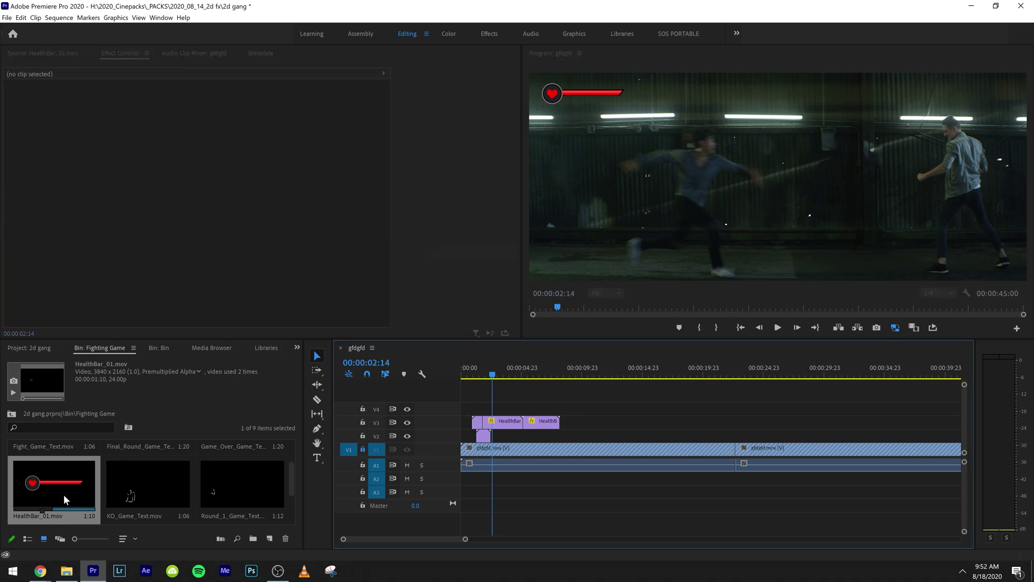
# Step: Save the project and play the sequence from the start through the FIGHT text
pyautogui.hotkey('ctrl', 's')
pyautogui.press('Home')
pyautogui.press('space')
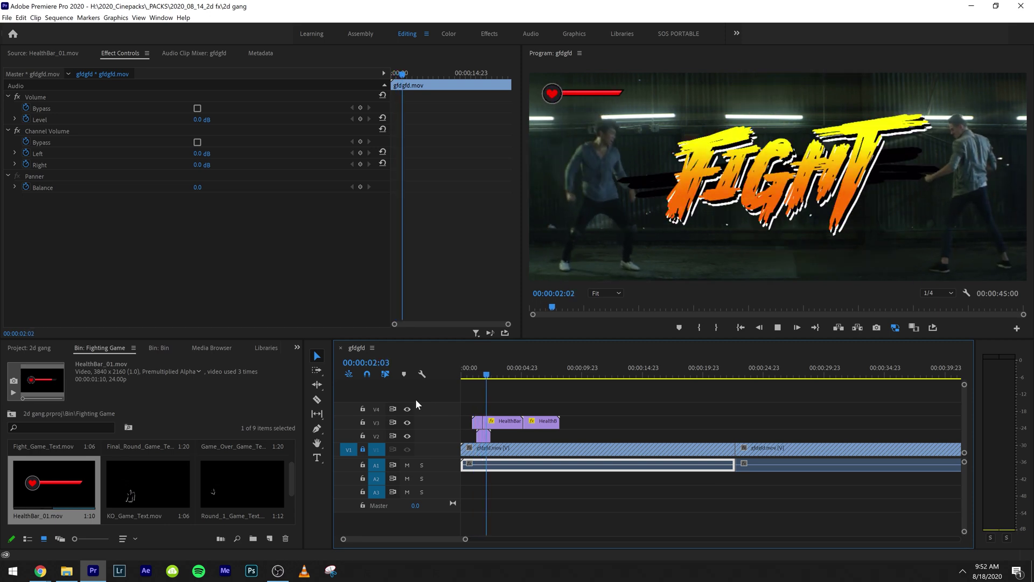
pyautogui.press('space')
# Step: Place Round_1_Game_Text.mov from the Fighting Game bin at the very start of V4 and play back the opening
pyautogui.scroll(2, 81, 477)
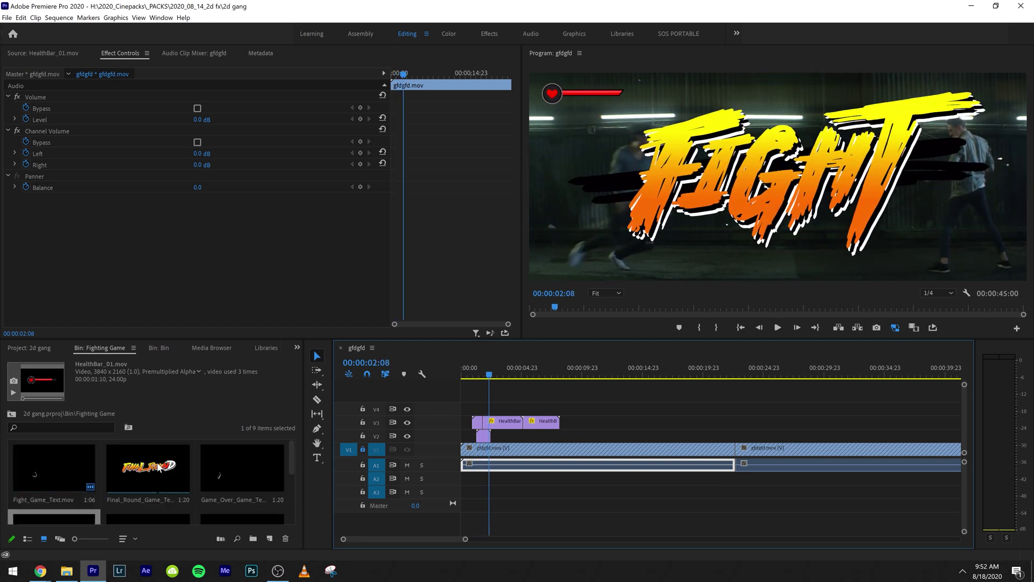
pyautogui.scroll(-2, 151, 479)
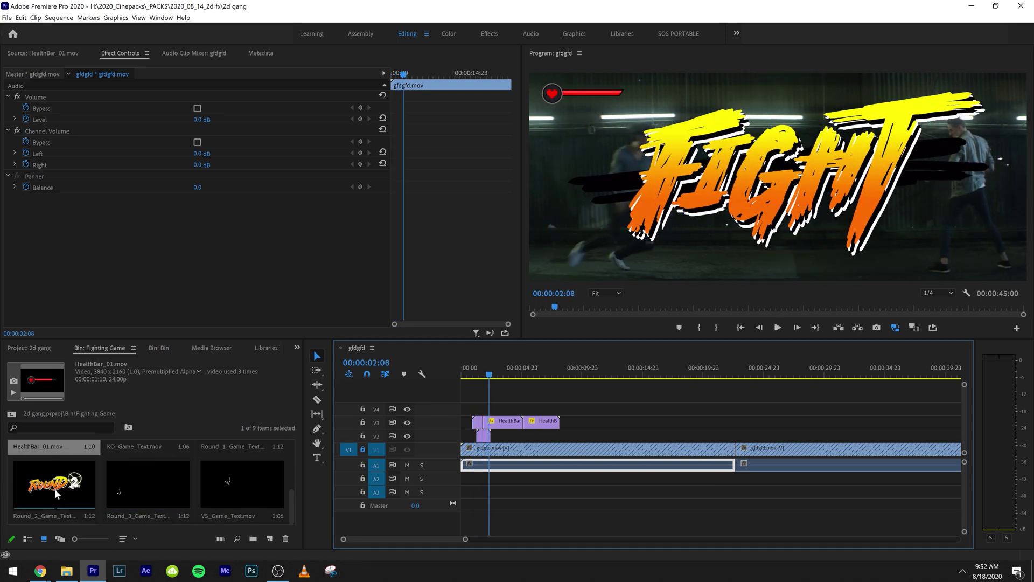
pyautogui.scroll(2, 54, 489)
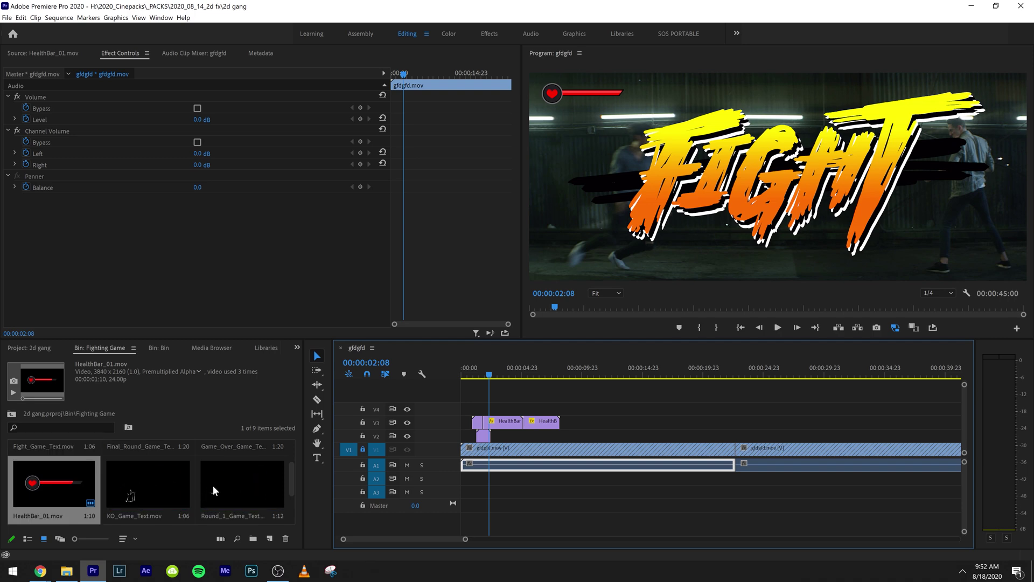
pyautogui.moveTo(213, 490); pyautogui.dragTo(466, 410)
pyautogui.moveTo(486, 372); pyautogui.dragTo(398, 388)
pyautogui.press('space')
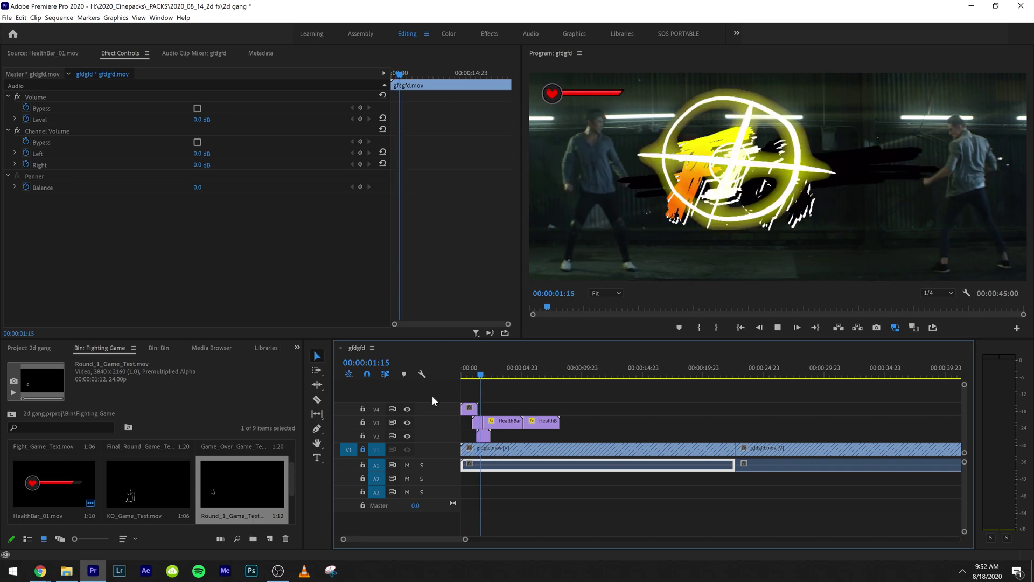
pyautogui.press('space')
pyautogui.moveTo(471, 374); pyautogui.dragTo(465, 374)
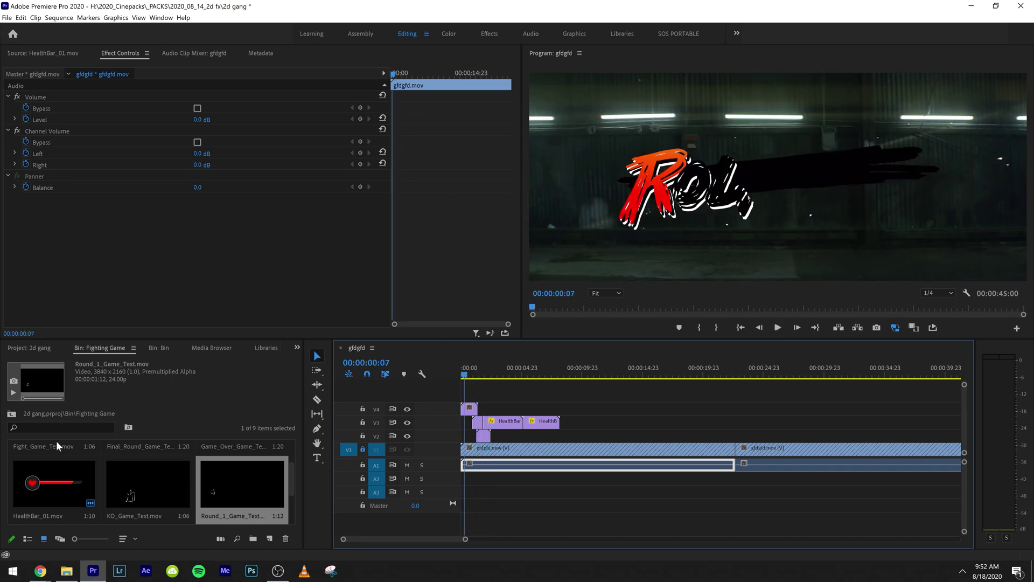
# Step: Open the Accents bin and preview the Accent_Transition_01.mov and Accent_Transition_02.mov clips
pyautogui.click(11, 413)
pyautogui.doubleClick(64, 474)
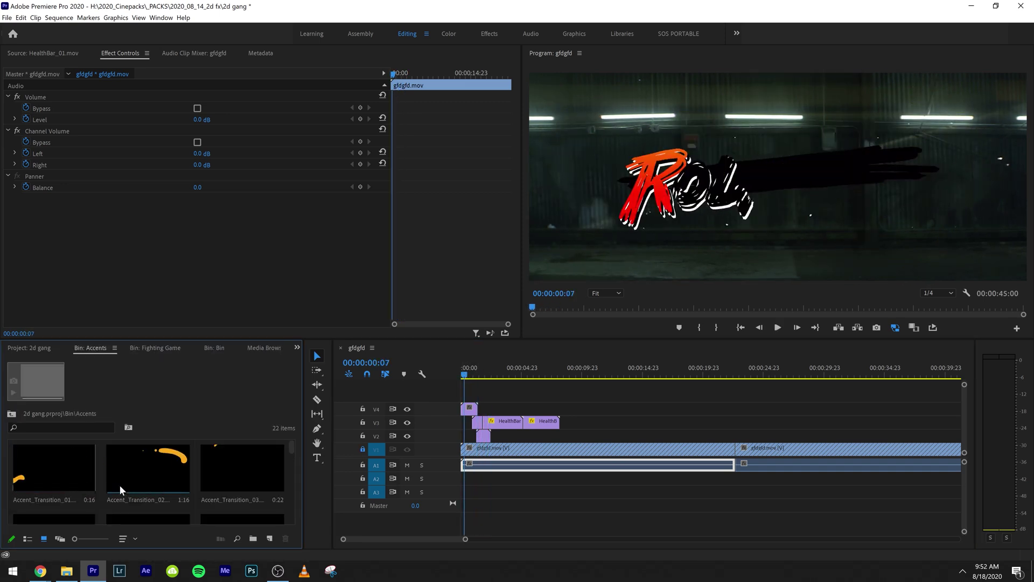
pyautogui.doubleClick(27, 473)
pyautogui.doubleClick(148, 469)
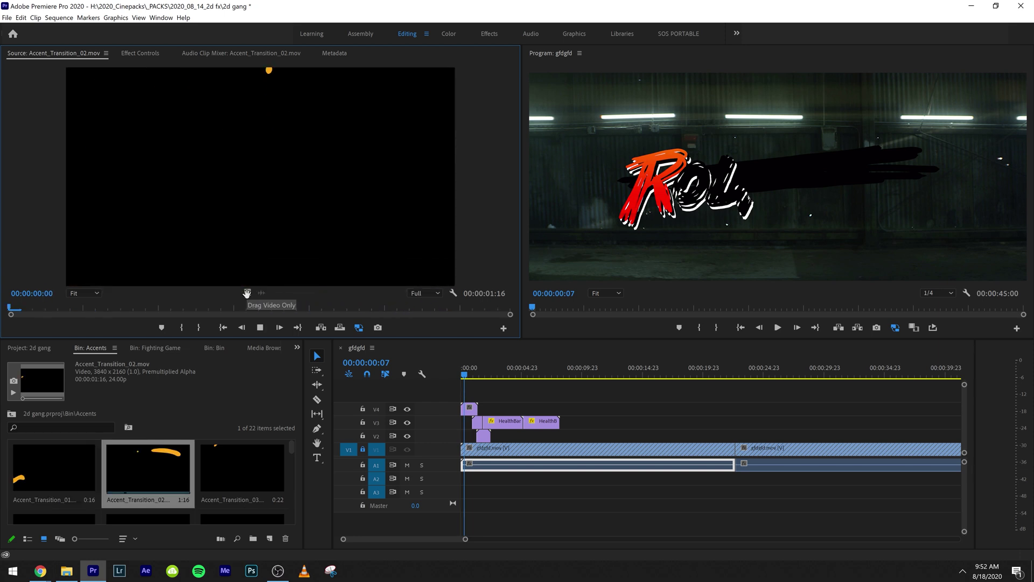
# Step: Place Accent_Transition_02.mov on V3 over the footage cut near 22 seconds and play it back
pyautogui.moveTo(247, 293); pyautogui.dragTo(728, 422)
pyautogui.click(728, 371)
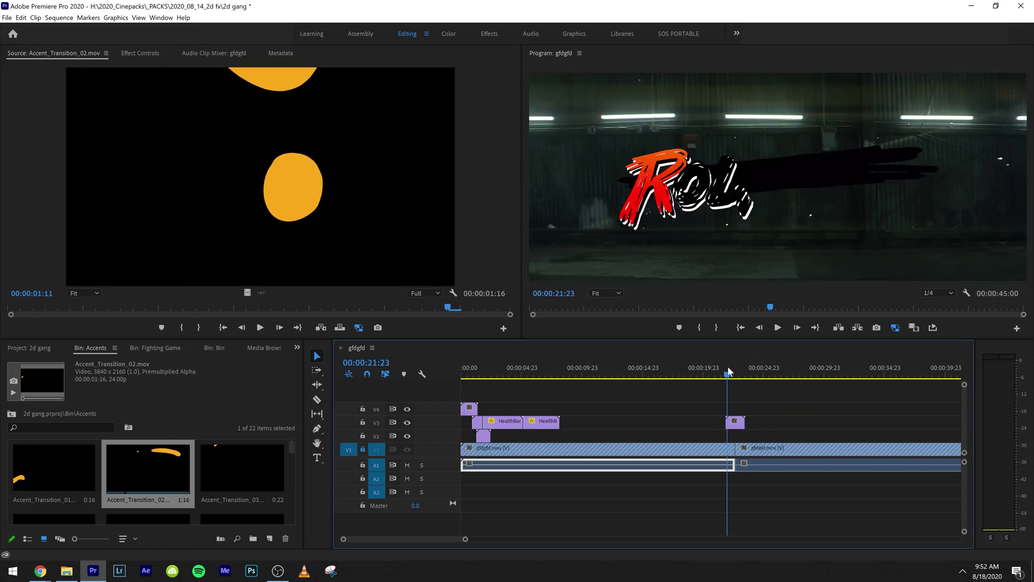
pyautogui.press('space')
pyautogui.click(738, 426)
pyautogui.press('space')
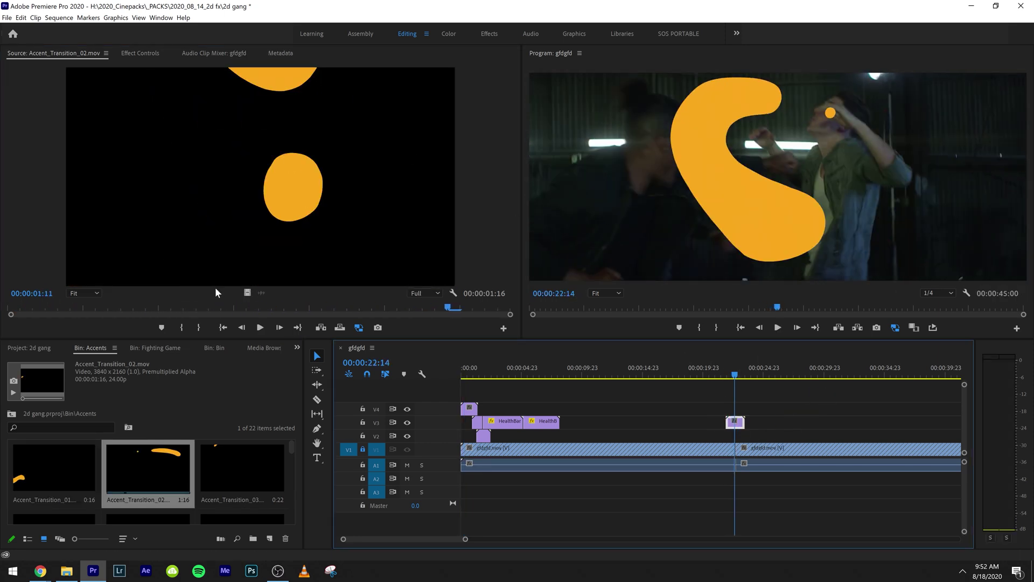
# Step: Search the effects for "hls", apply Color Balance (HLS) to the accent transition clip, and show its effect settings
pyautogui.click(297, 347)
pyautogui.click(322, 443)
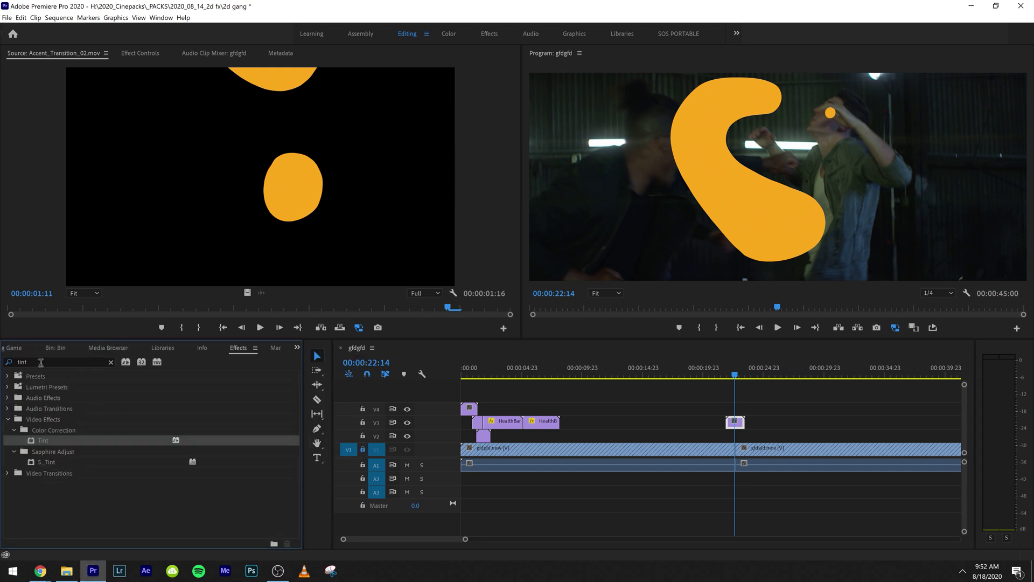
pyautogui.doubleClick(41, 362)
pyautogui.write('hls')
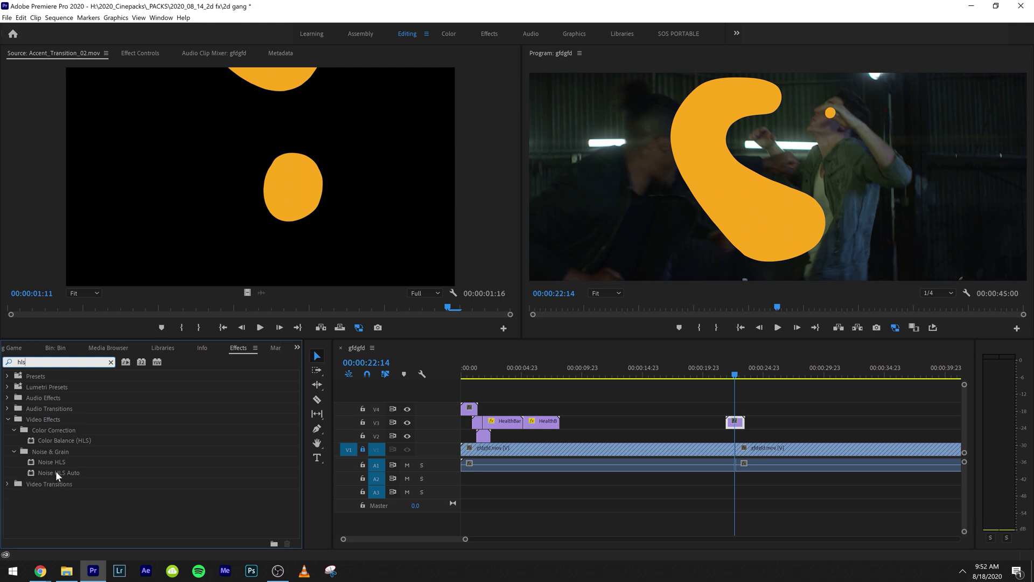
pyautogui.moveTo(48, 443); pyautogui.dragTo(811, 444)
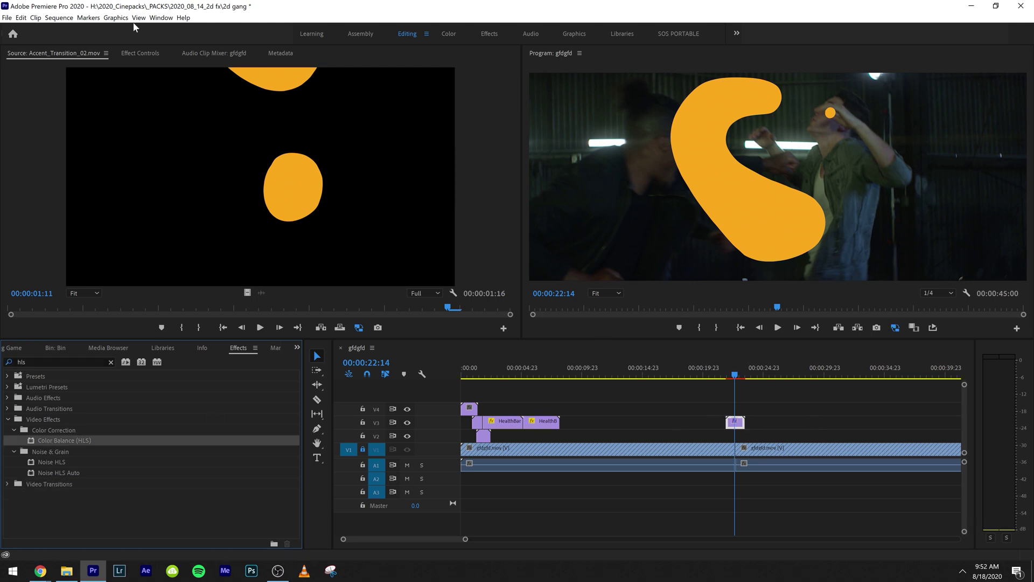
pyautogui.click(138, 53)
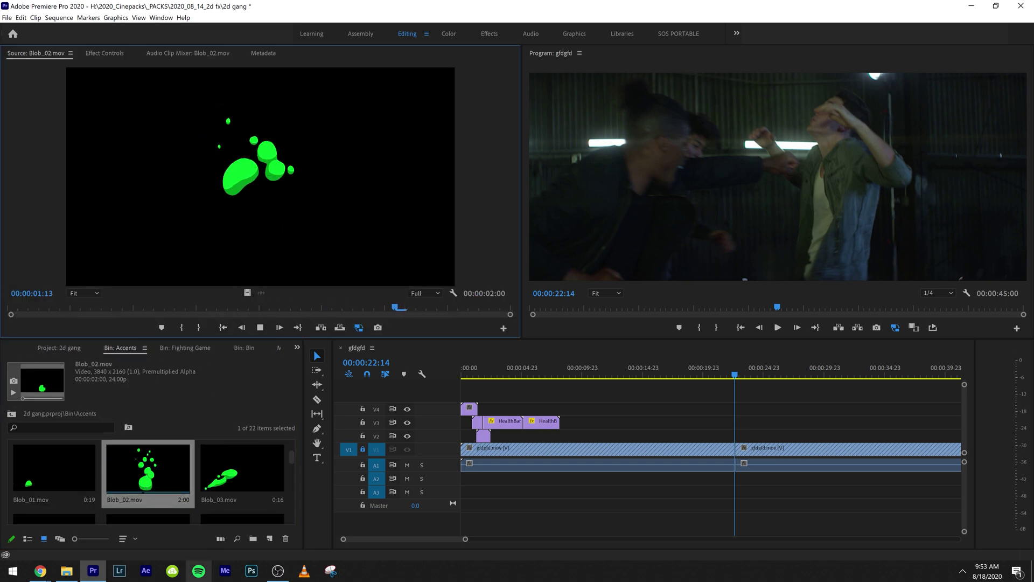
# Step: Browse the blob accents in the Accents bin and preview Dizzy_Stars.mov
pyautogui.click(228, 460)
pyautogui.scroll(-2, 162, 469)
pyautogui.click(137, 472)
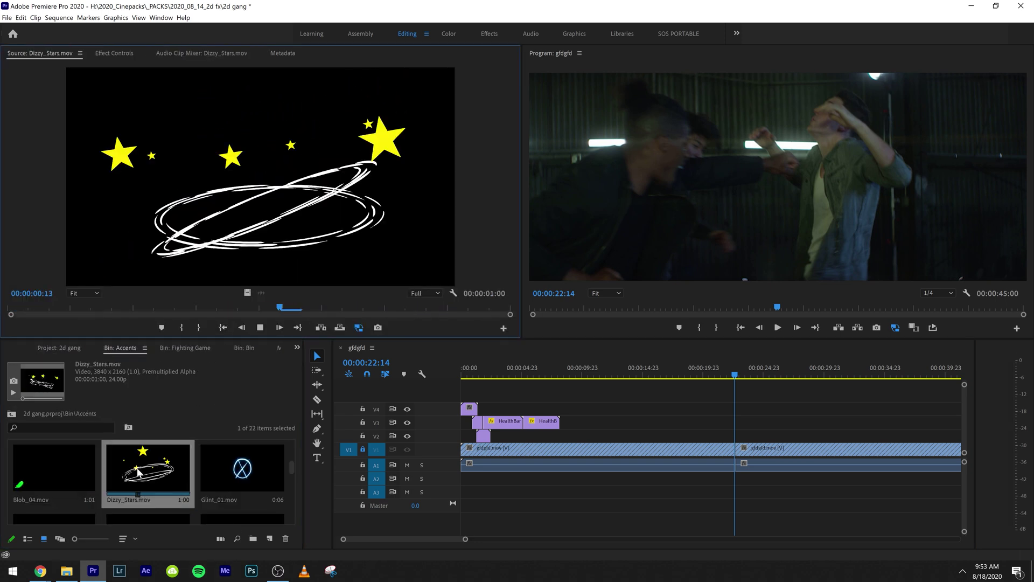
pyautogui.moveTo(94, 308); pyautogui.dragTo(53, 311)
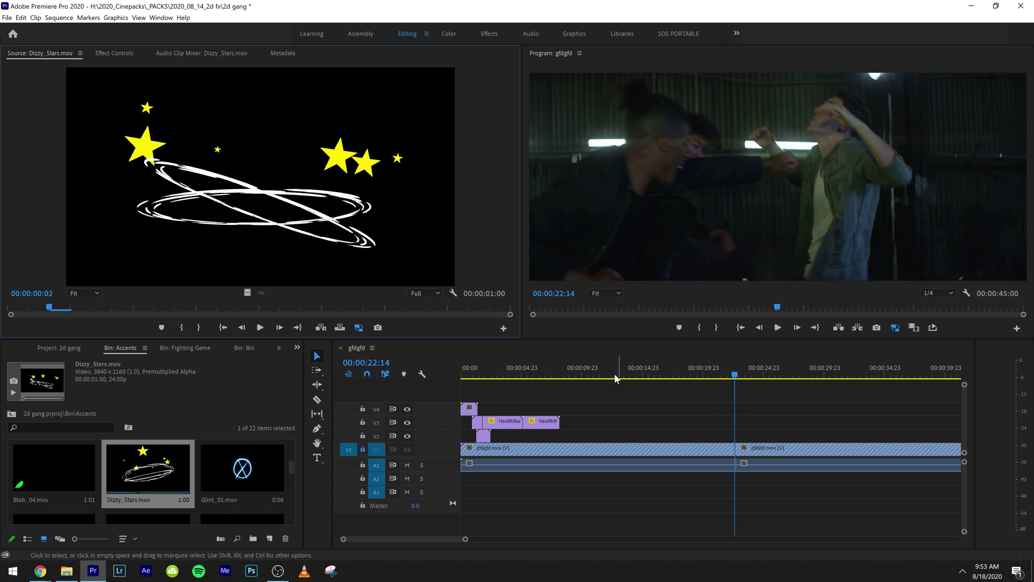
# Step: Locate the aftermath of the hit at 00:00:06:15 and place Dizzy_Stars.mov there on V4
pyautogui.click(601, 366)
pyautogui.press('space')
pyautogui.moveTo(599, 358); pyautogui.dragTo(769, 365)
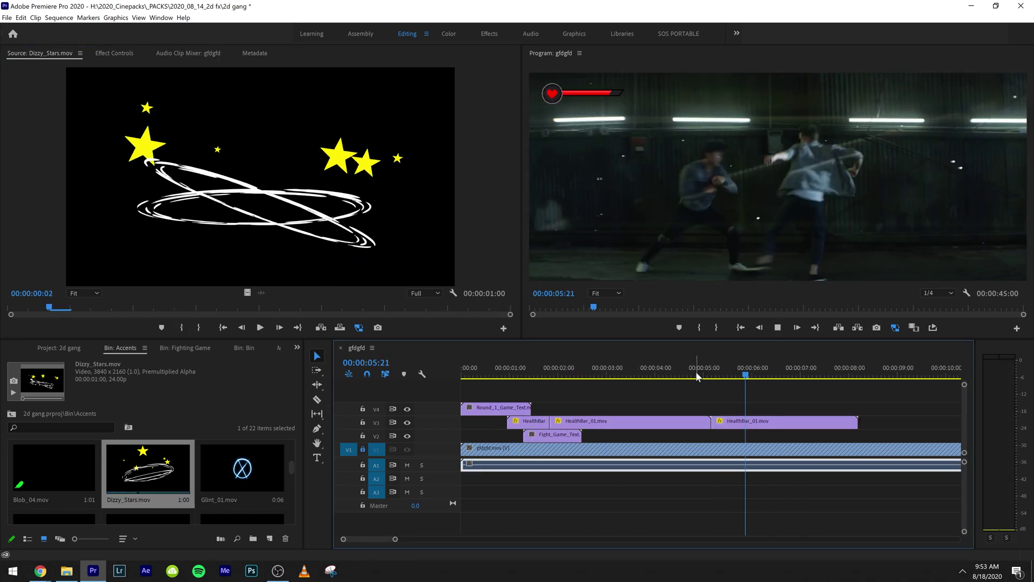
pyautogui.press('space')
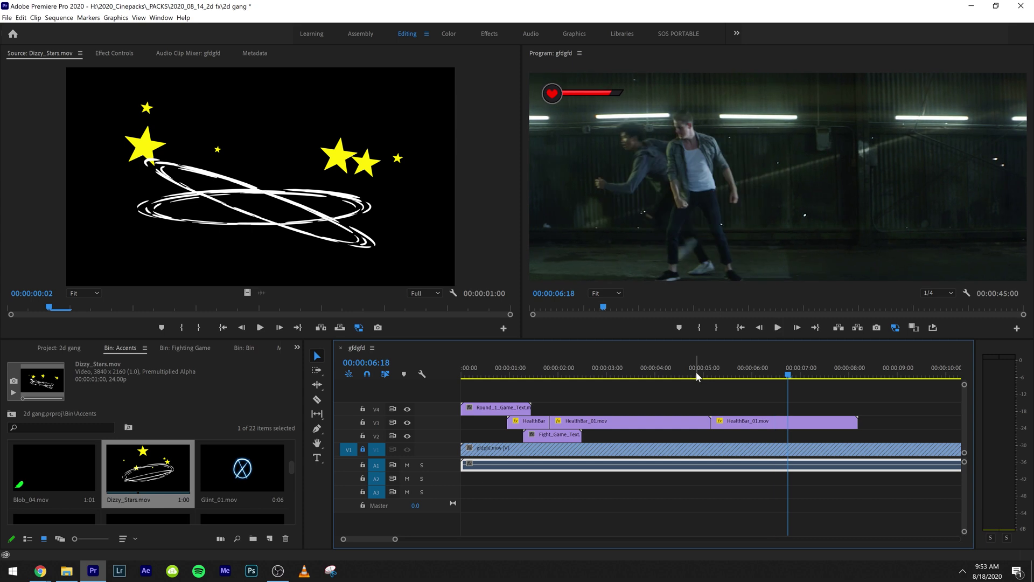
pyautogui.click(776, 372)
pyautogui.press('Right')
pyautogui.press('Right')
pyautogui.press('Right')
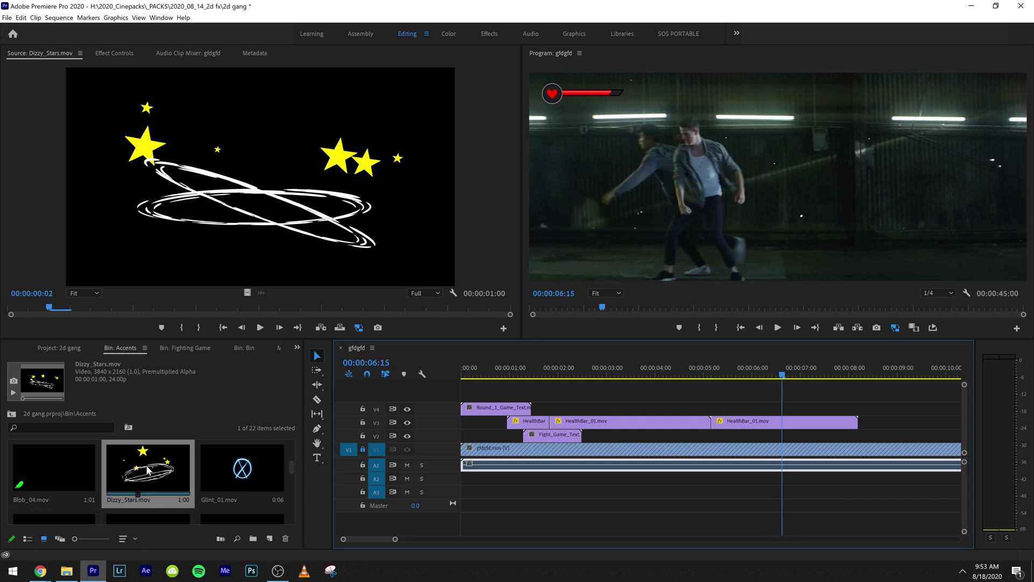
pyautogui.moveTo(148, 470); pyautogui.dragTo(793, 409)
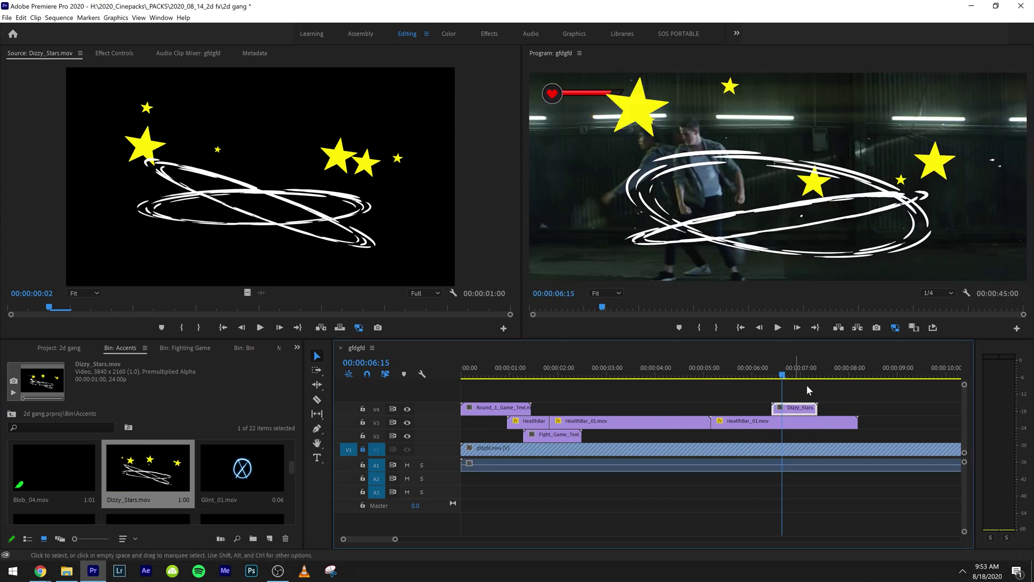
# Step: Scale Dizzy_Stars.mov to 9.7, enable position keyframing, and place the stars over the stunned fighter's head at about 939, 349
pyautogui.click(113, 52)
pyautogui.moveTo(199, 120); pyautogui.dragTo(74, 140)
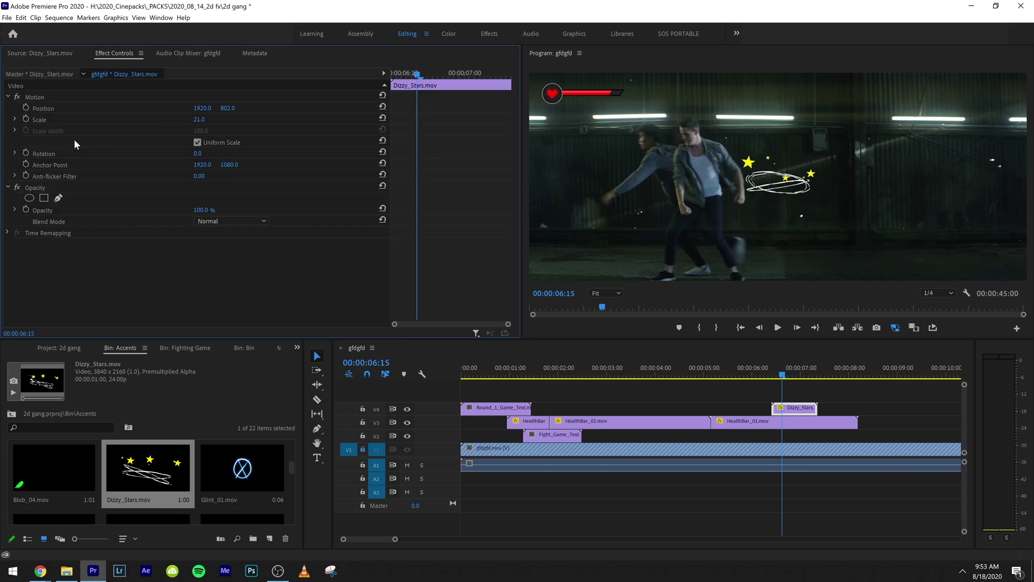
pyautogui.click(25, 108)
pyautogui.click(41, 97)
pyautogui.moveTo(795, 202); pyautogui.dragTo(665, 121)
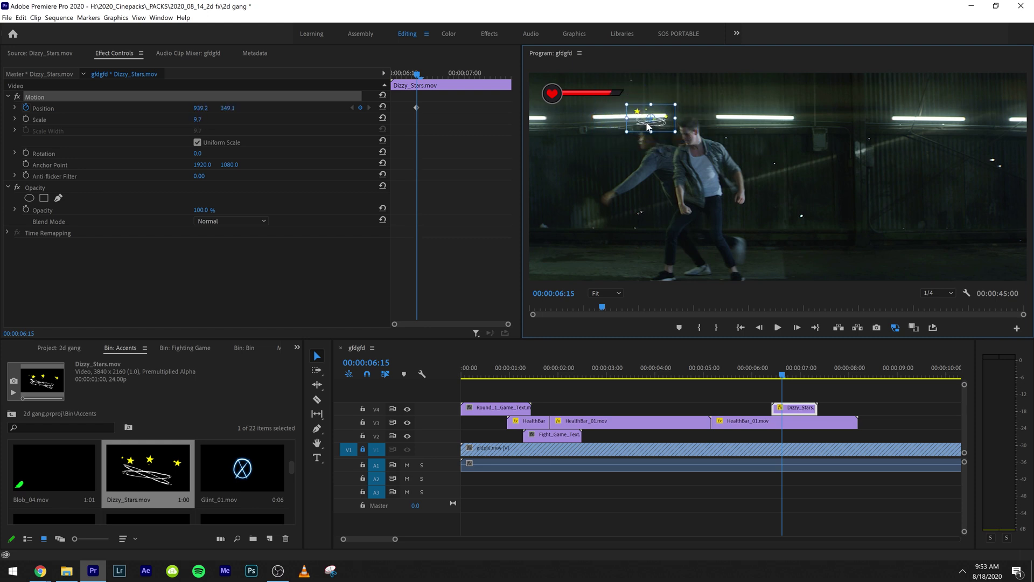
# Step: Keyframe the dizzy stars' position over the fighter's head at 00:00:06:21, at about 640, 386.5
pyautogui.click(441, 181)
pyautogui.press('Right')
pyautogui.press('Right')
pyautogui.press('Right')
pyautogui.press('Right')
pyautogui.press('Right')
pyautogui.press('Right')
pyautogui.moveTo(650, 127); pyautogui.dragTo(642, 129)
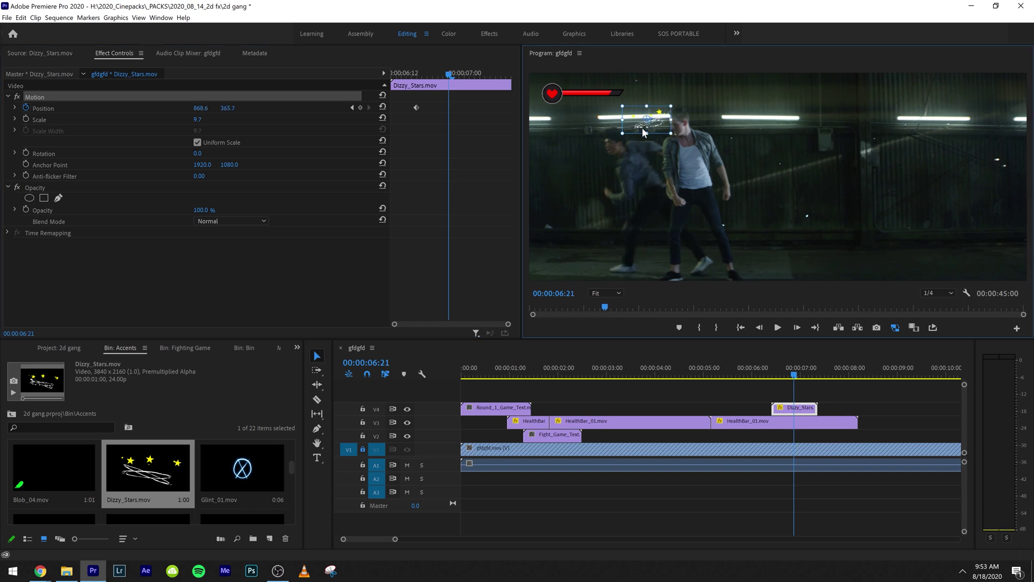
# Step: Keyframe the dizzy stars at 00:00:07:02 to follow the fighter's head, at about 394.8, 403.1
pyautogui.press('Right')
pyautogui.press('Right')
pyautogui.press('Right')
pyautogui.press('Right')
pyautogui.press('Right')
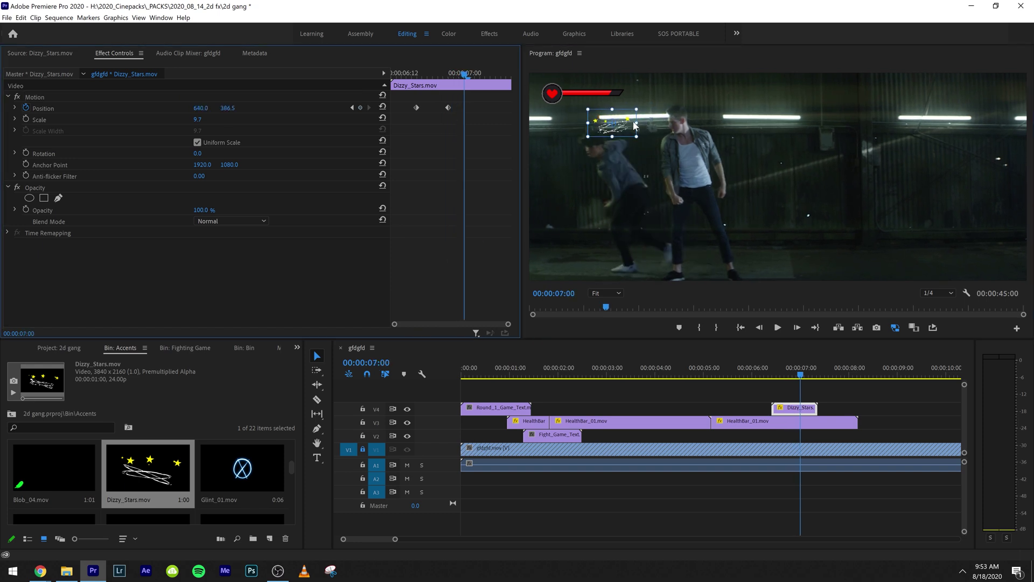
pyautogui.moveTo(624, 132); pyautogui.dragTo(588, 128)
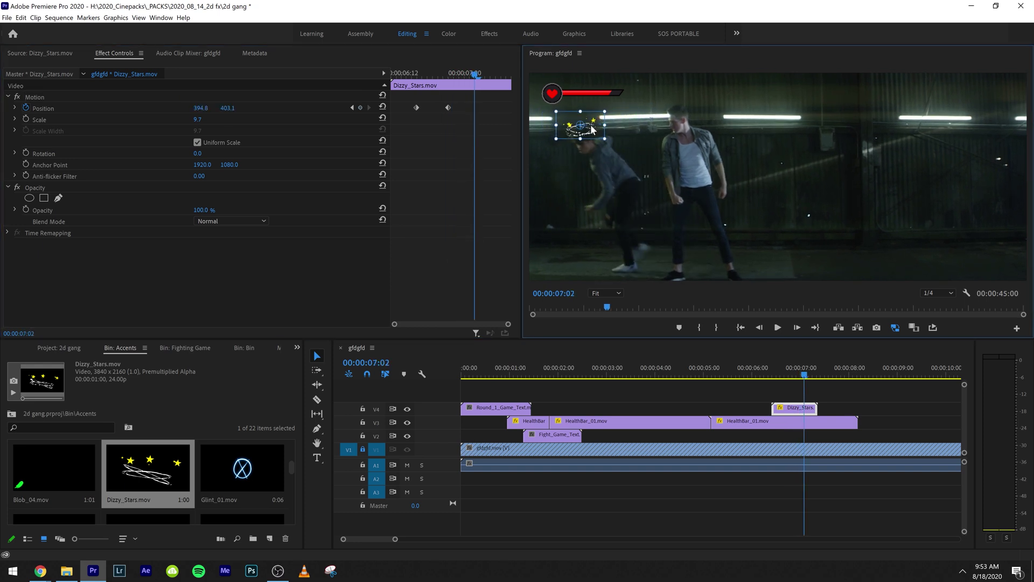
# Step: Keyframe the dizzy stars at 00:00:07:07 over the fighter's head, at about 257.7, 328.3, and check the frames after it
pyautogui.press('Right')
pyautogui.press('Right')
pyautogui.press('Right')
pyautogui.press('Right')
pyautogui.press('Right')
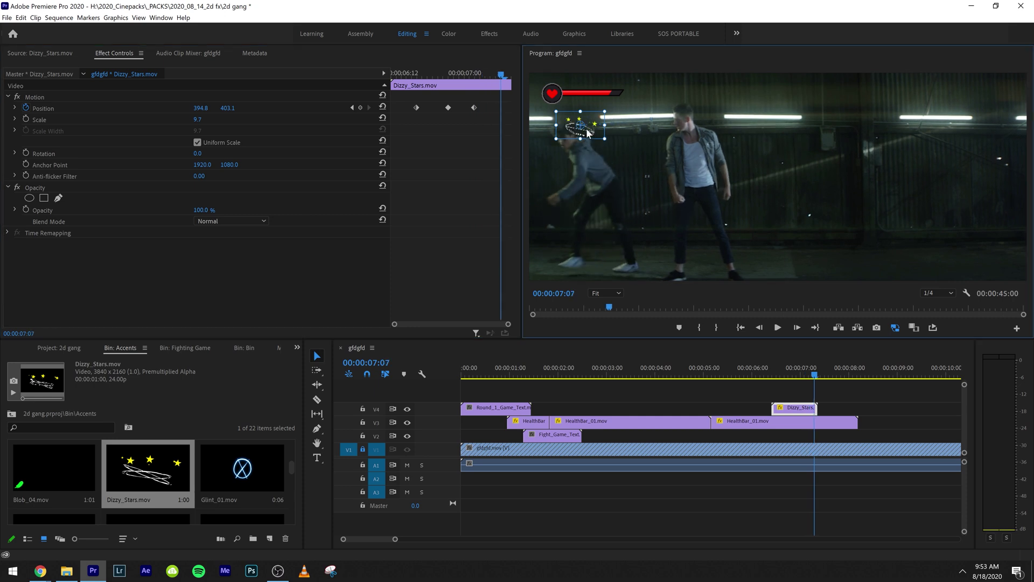
pyautogui.press('Right')
pyautogui.press('Right')
pyautogui.press('Right')
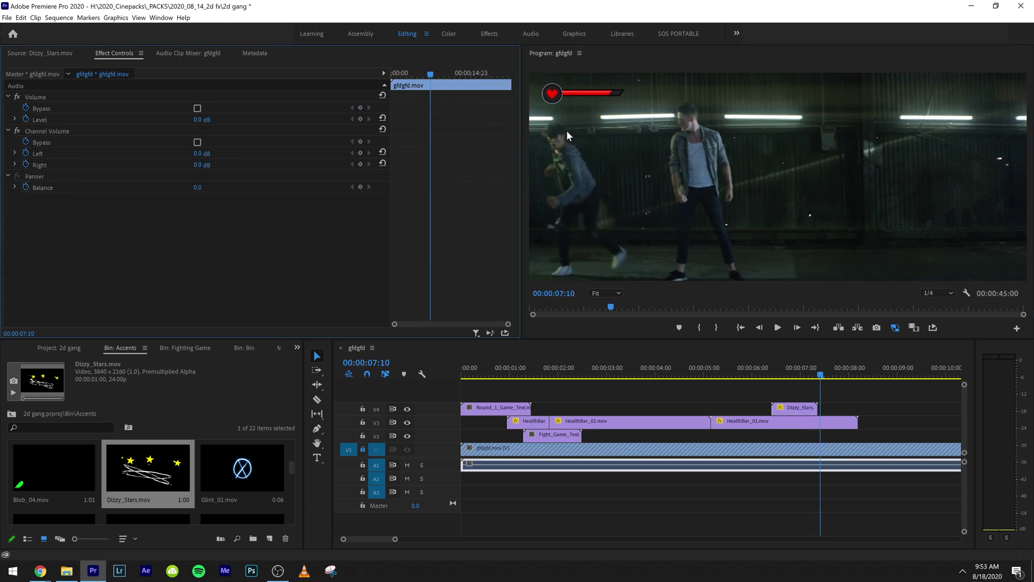
# Step: Keyframe the dizzy stars at the clip's start, 00:00:06:10, over the fighter's head at about 1201, 374
pyautogui.moveTo(796, 363); pyautogui.dragTo(772, 363)
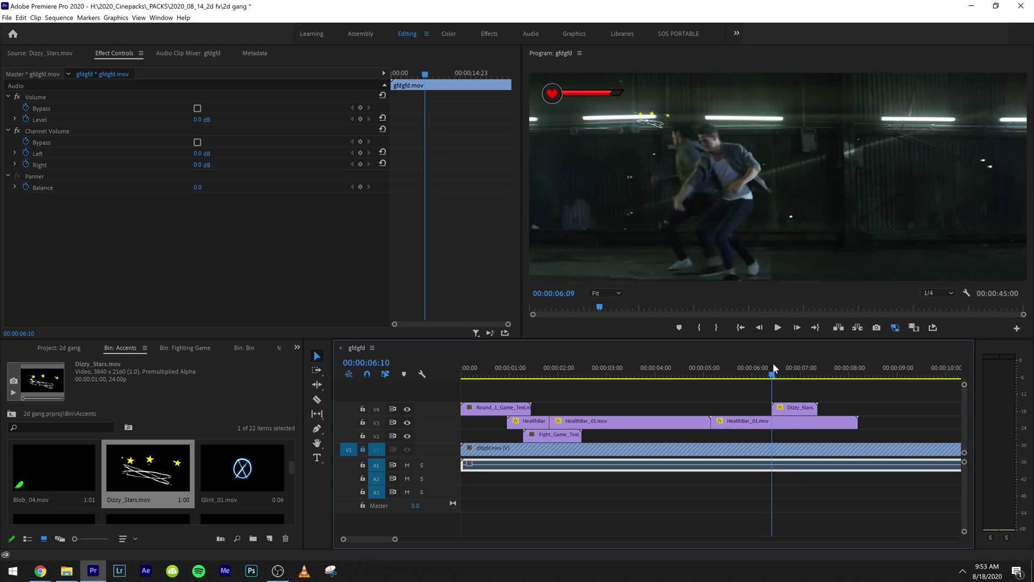
pyautogui.click(782, 409)
pyautogui.click(65, 95)
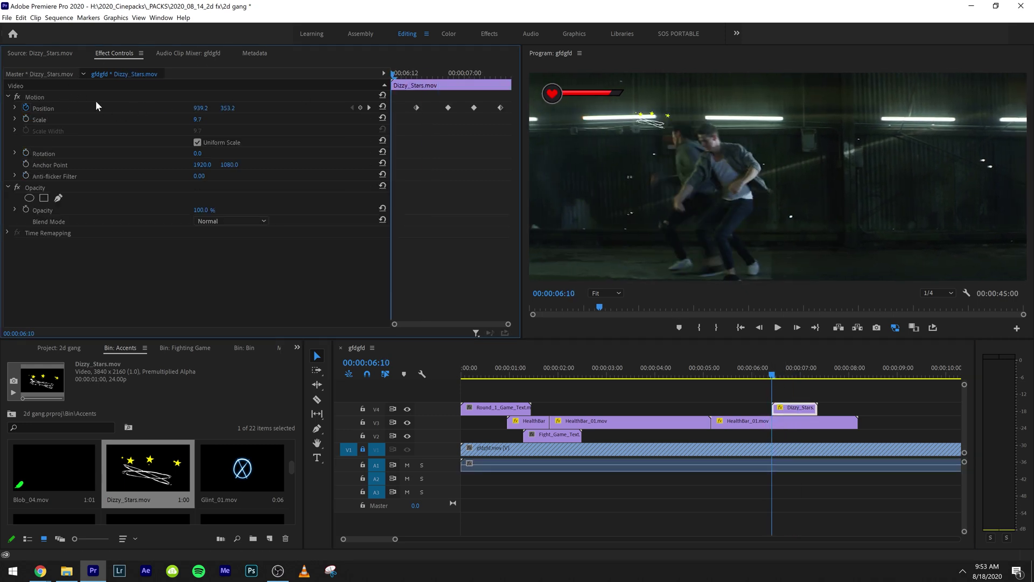
pyautogui.click(115, 100)
pyautogui.moveTo(649, 129); pyautogui.dragTo(682, 132)
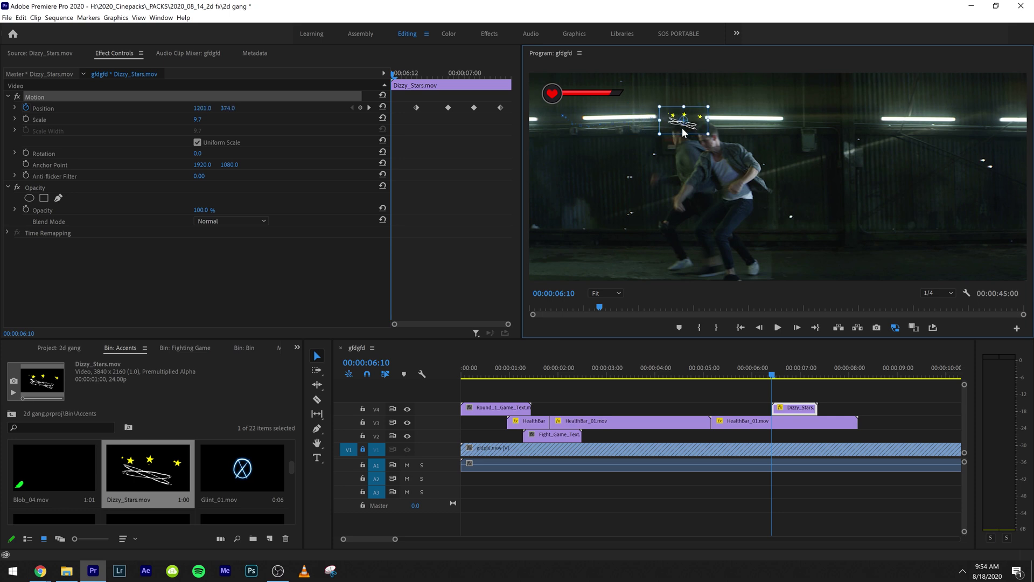
# Step: Examine frame by frame how the dizzy stars follow the fighter's head from 00:00:06:10 to 00:00:07:07
pyautogui.click(430, 232)
pyautogui.press('Right')
pyautogui.press('Right')
pyautogui.press('Right')
pyautogui.press('Right')
pyautogui.press('Right')
pyautogui.press('Right')
pyautogui.press('Right')
pyautogui.press('Right')
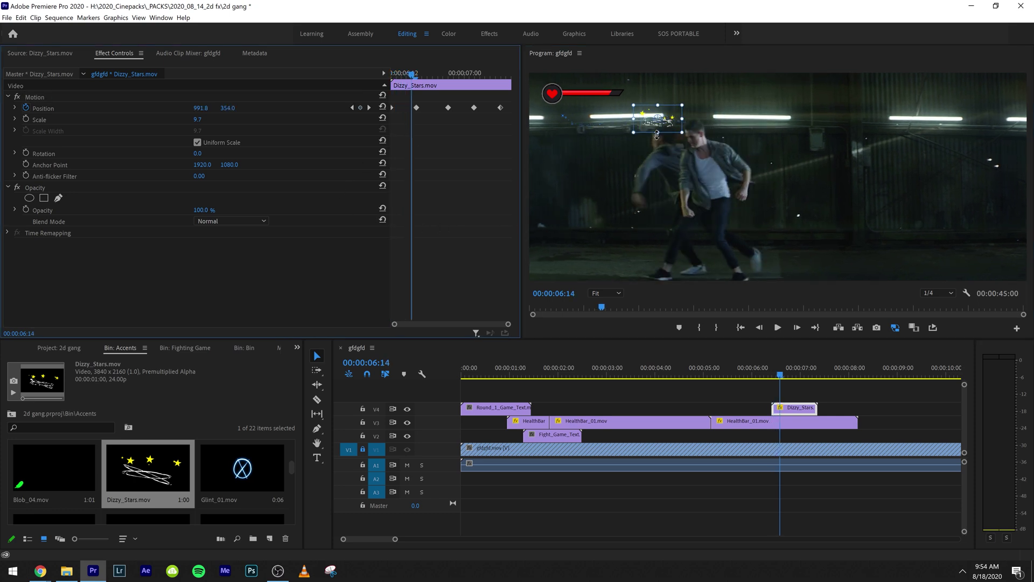
pyautogui.press('Right')
pyautogui.press('Right')
pyautogui.press('Right')
pyautogui.press('Right')
pyautogui.press('Right')
pyautogui.press('Right')
pyautogui.press('Right')
pyautogui.press('Right')
pyautogui.press('Right')
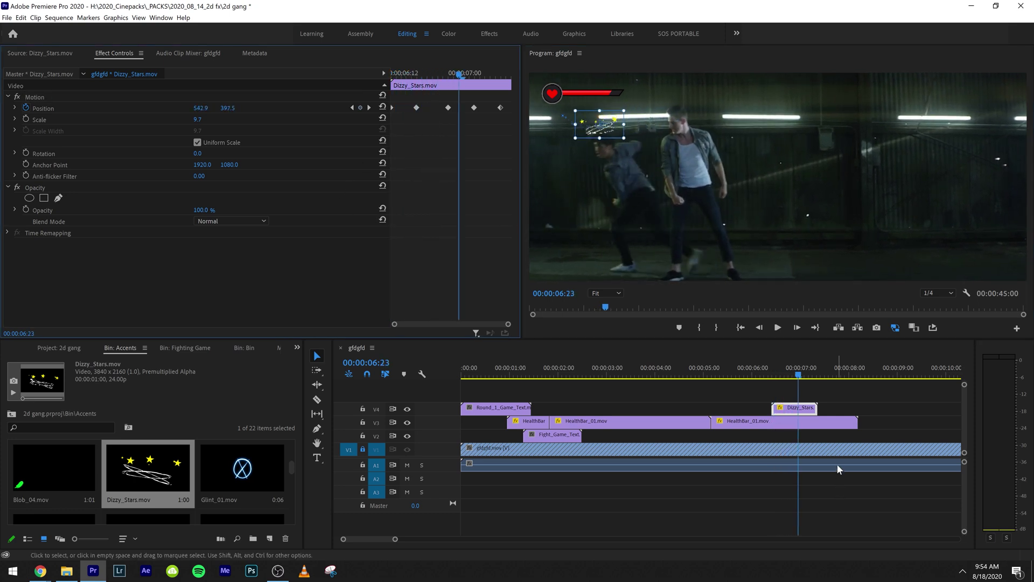
pyautogui.press('Right')
pyautogui.press('Right')
pyautogui.press('Right')
pyautogui.press('Right')
pyautogui.press('Right')
pyautogui.press('Right')
pyautogui.press('Right')
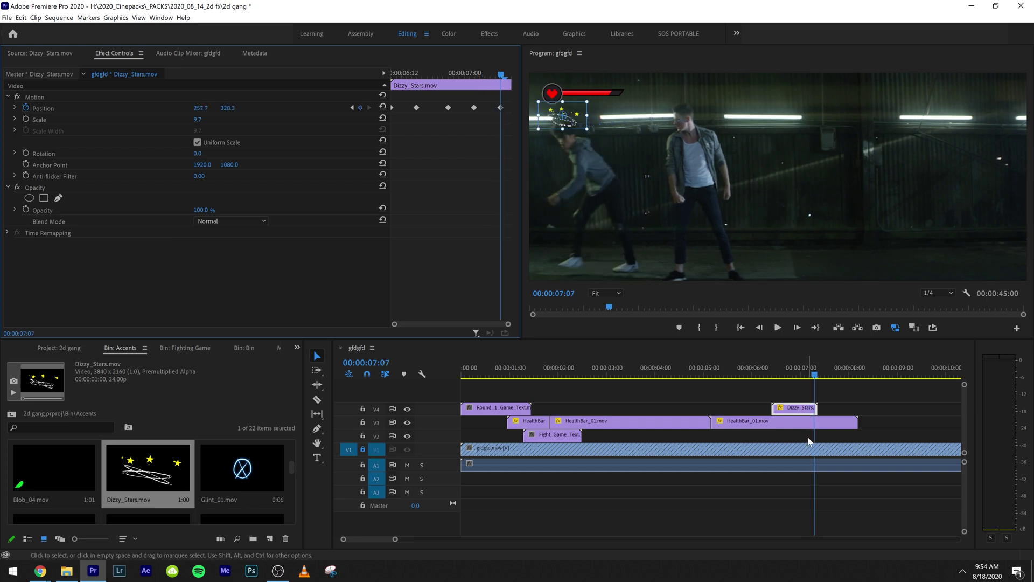
# Step: Play back the dizzy stars section twice to check the motion, and return to 00:00:06:06
pyautogui.click(797, 464)
pyautogui.press('space')
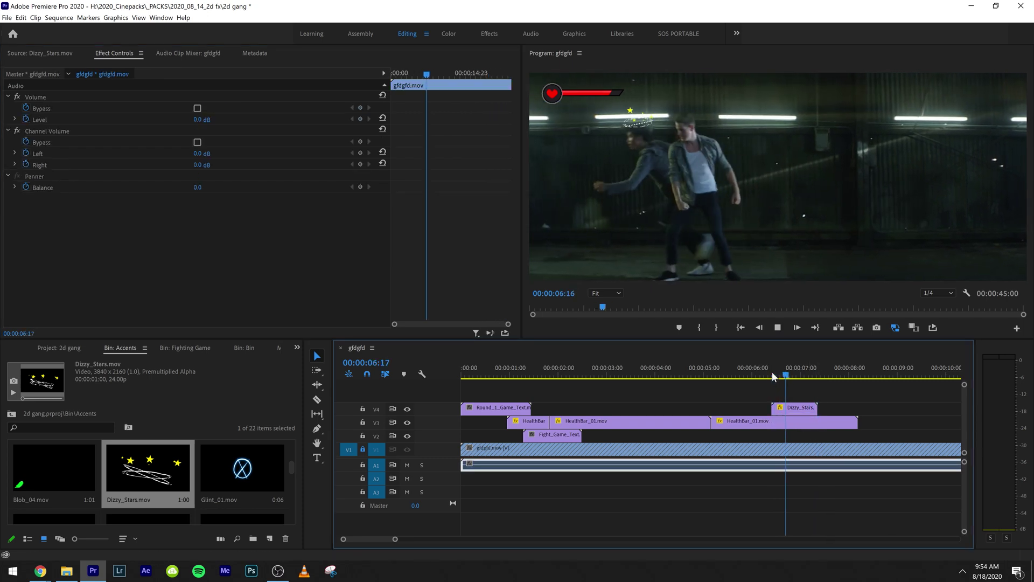
pyautogui.click(780, 368)
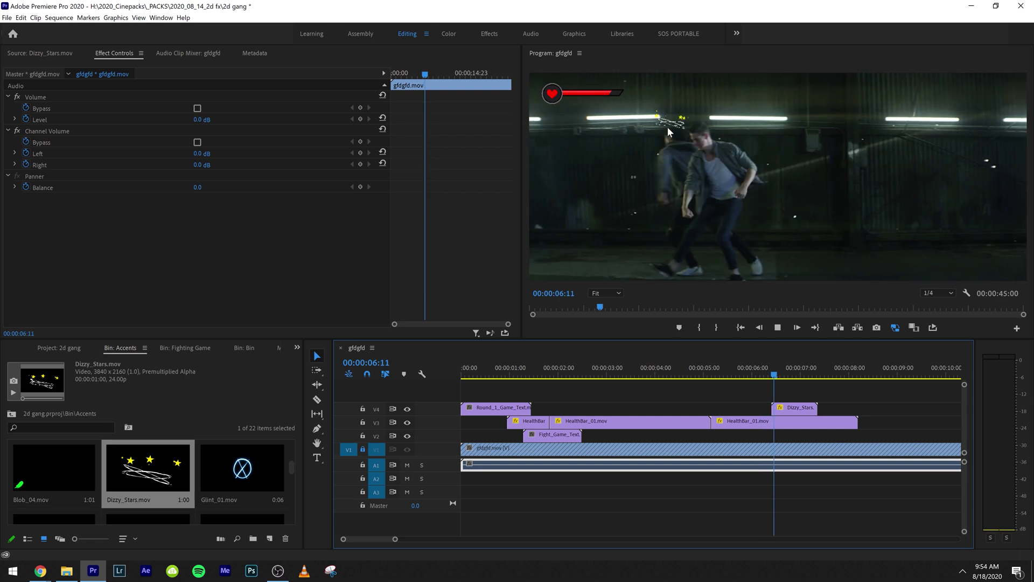
pyautogui.press('space')
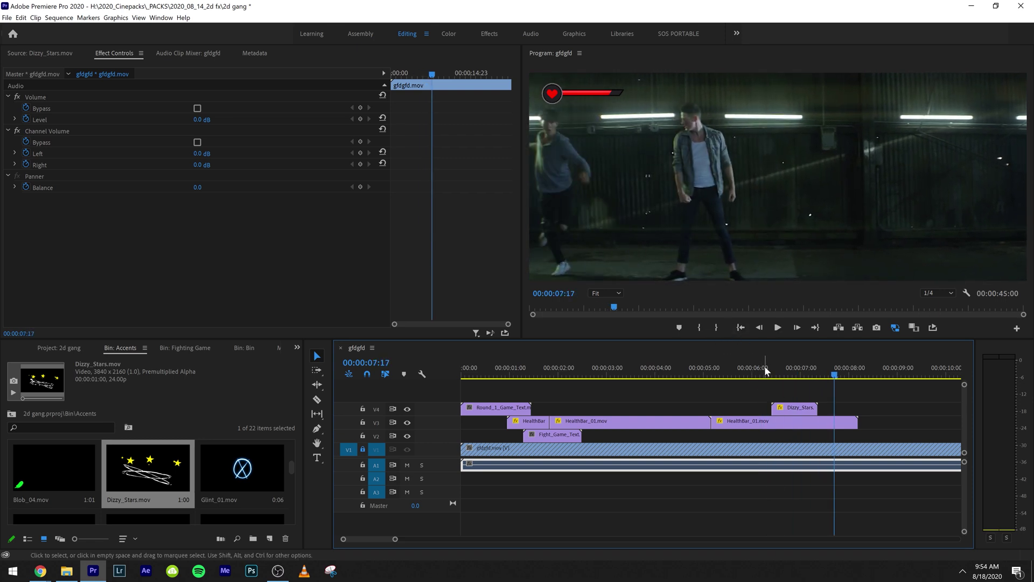
pyautogui.click(765, 370)
# Step: Browse the Accents bin and preview GunFlash_02.mov, Holes_Transition.mov and Sparkle_02.mov
pyautogui.scroll(-1, 142, 472)
pyautogui.doubleClick(144, 466)
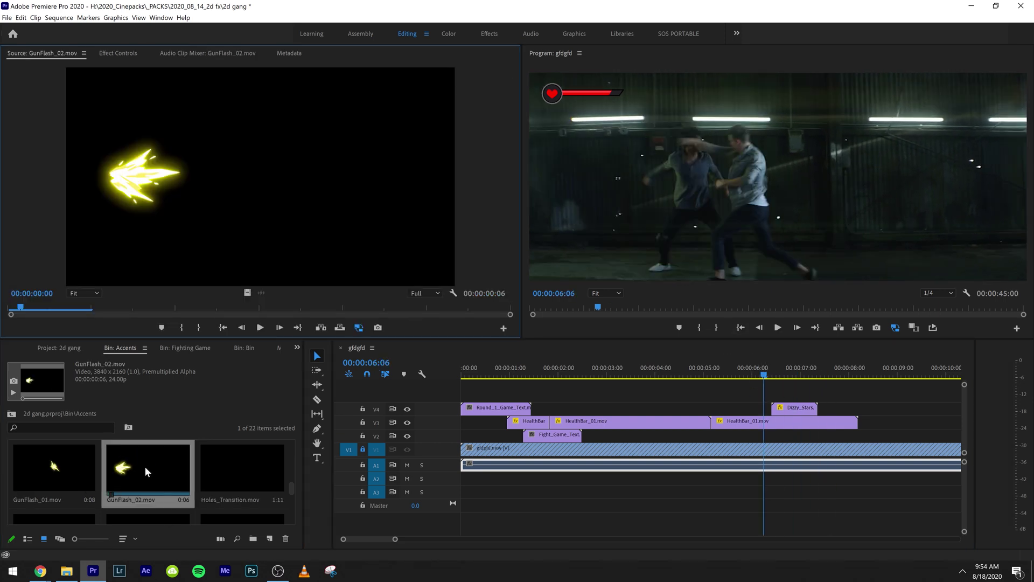
pyautogui.press('space')
pyautogui.doubleClick(226, 470)
pyautogui.press('space')
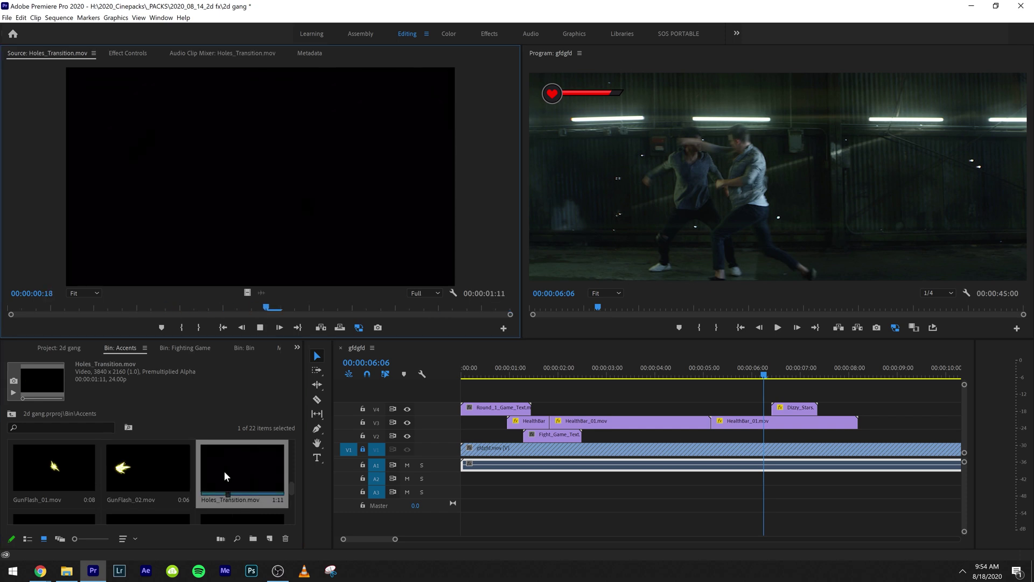
pyautogui.scroll(-2, 224, 471)
pyautogui.doubleClick(150, 478)
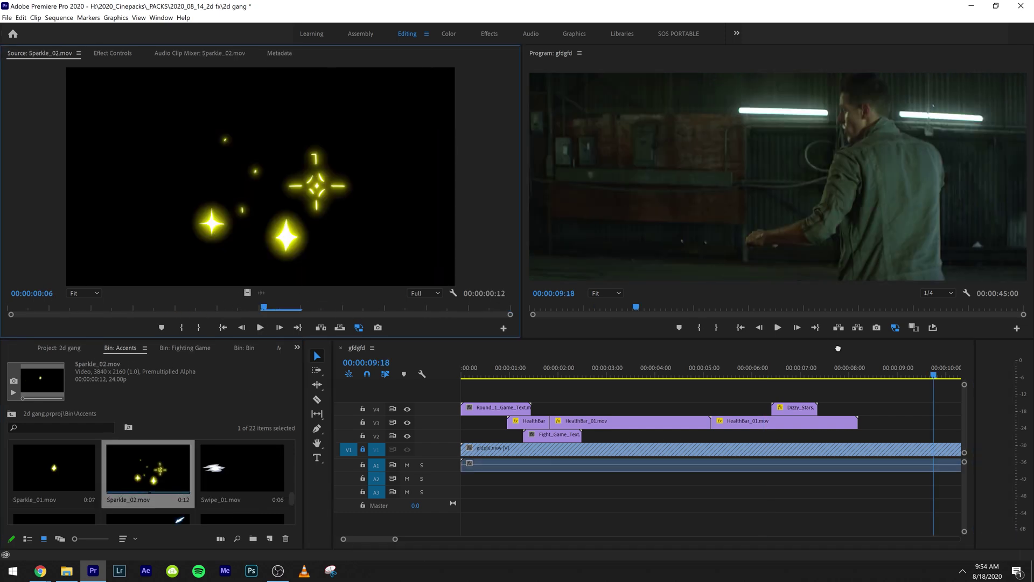
# Step: Try Sparkle_02.mov on V4 just before the 9-second mark, play it back, and undo the placement
pyautogui.moveTo(838, 348); pyautogui.dragTo(896, 409)
pyautogui.click(884, 370)
pyautogui.press('space')
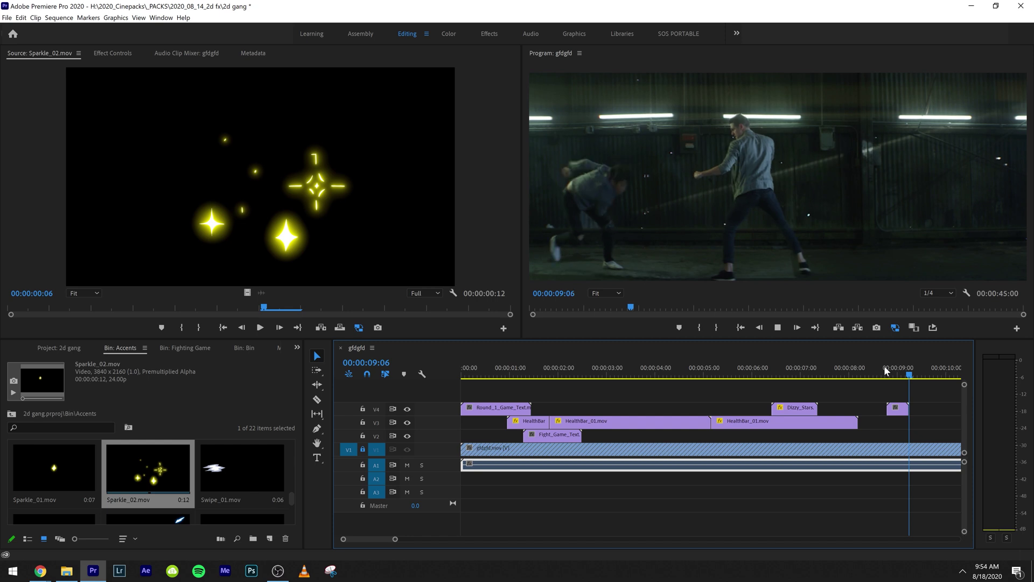
pyautogui.press('space')
pyautogui.hotkey('ctrl', 'z')
# Step: Preview SwordSlash_02.mov in the Accents bin and go back to the parent bin
pyautogui.scroll(-1, 136, 469)
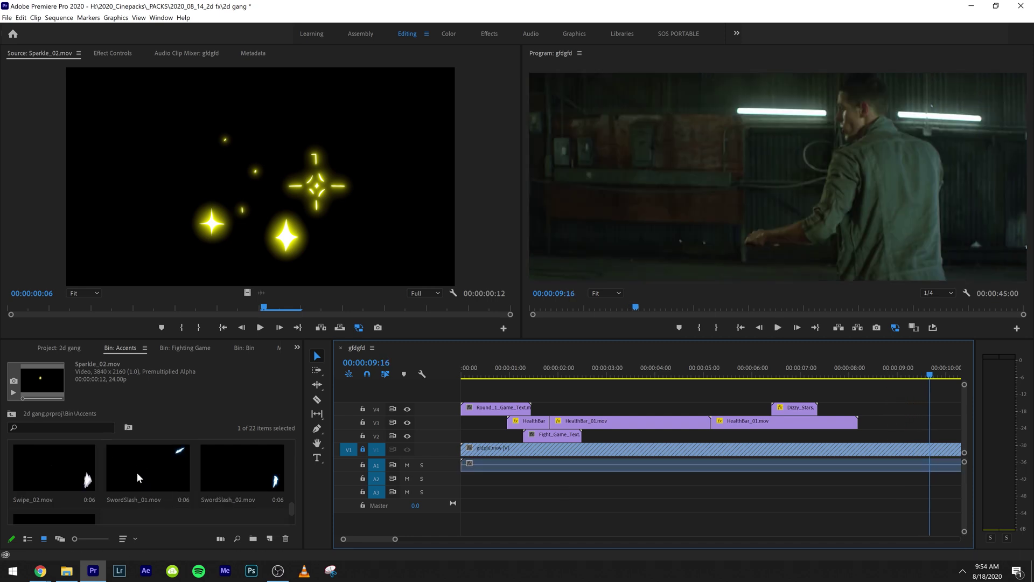
pyautogui.doubleClick(231, 476)
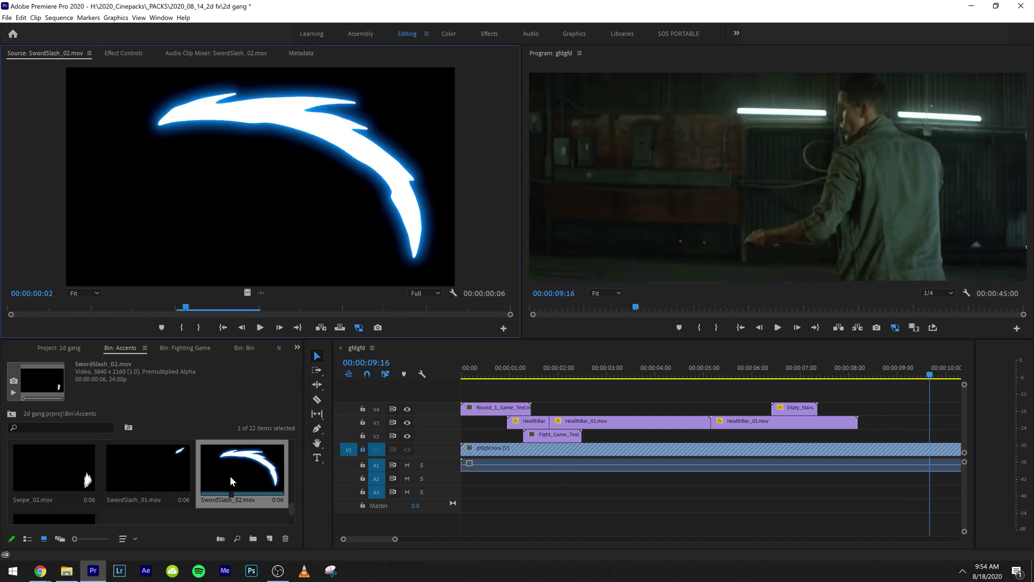
pyautogui.press('space')
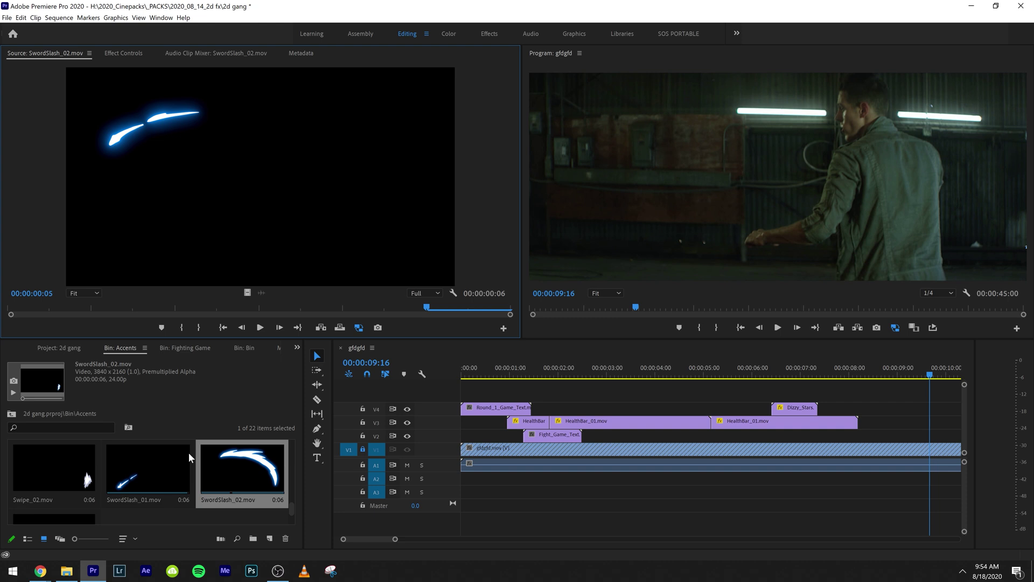
pyautogui.scroll(-1, 189, 457)
pyautogui.click(11, 414)
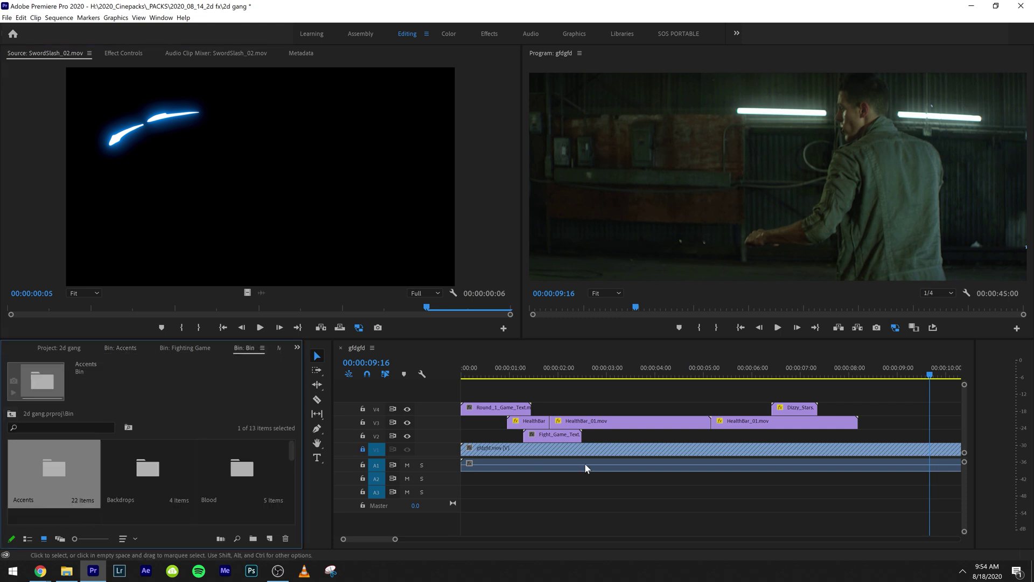
# Step: Move all effect clips above the footage up four video tracks and return the playhead to 00:00:00:23
pyautogui.moveTo(880, 388); pyautogui.dragTo(480, 432)
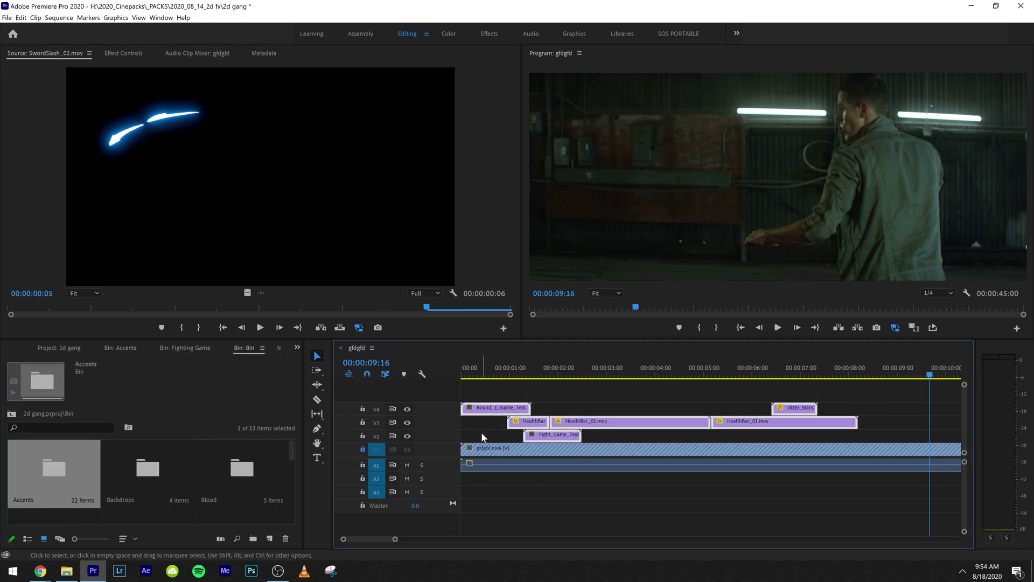
pyautogui.hotkey('alt', 'Up')
pyautogui.hotkey('alt', 'Up')
pyautogui.hotkey('alt', 'Up')
pyautogui.hotkey('alt', 'Up')
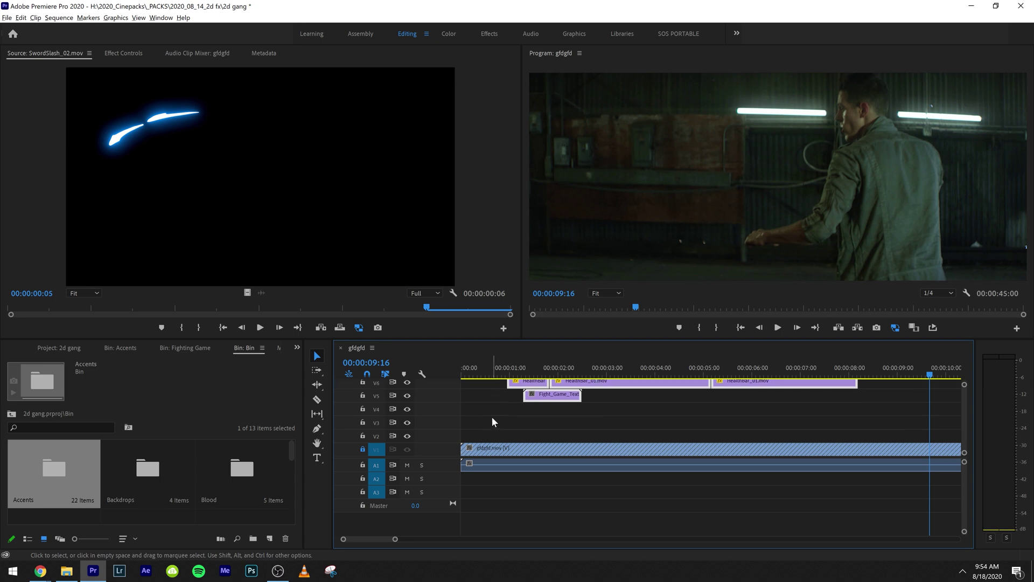
pyautogui.click(507, 369)
pyautogui.click(538, 415)
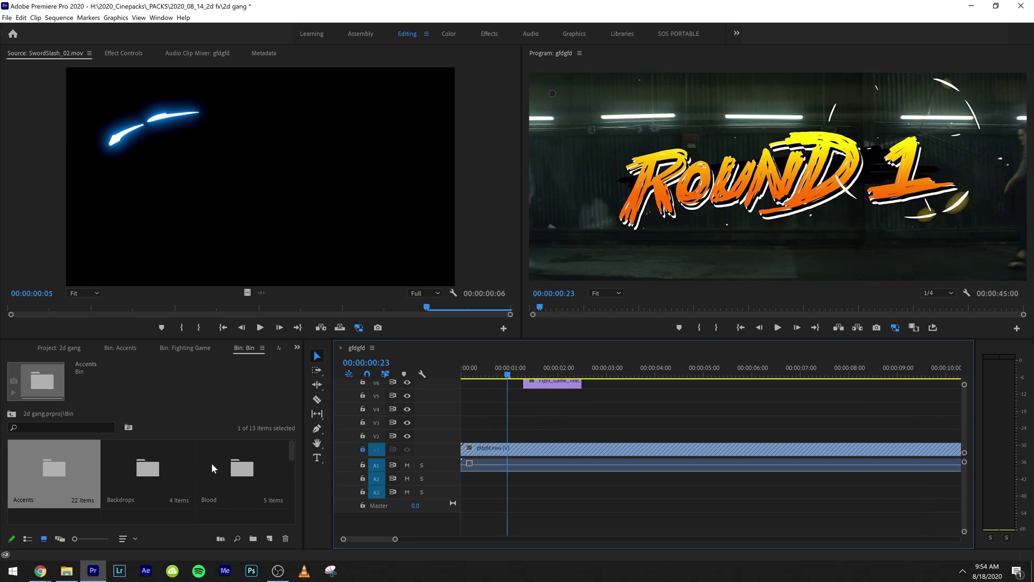
# Step: Look through the asset bins and open the Impacts bin
pyautogui.scroll(-1, 156, 489)
pyautogui.scroll(1, 117, 486)
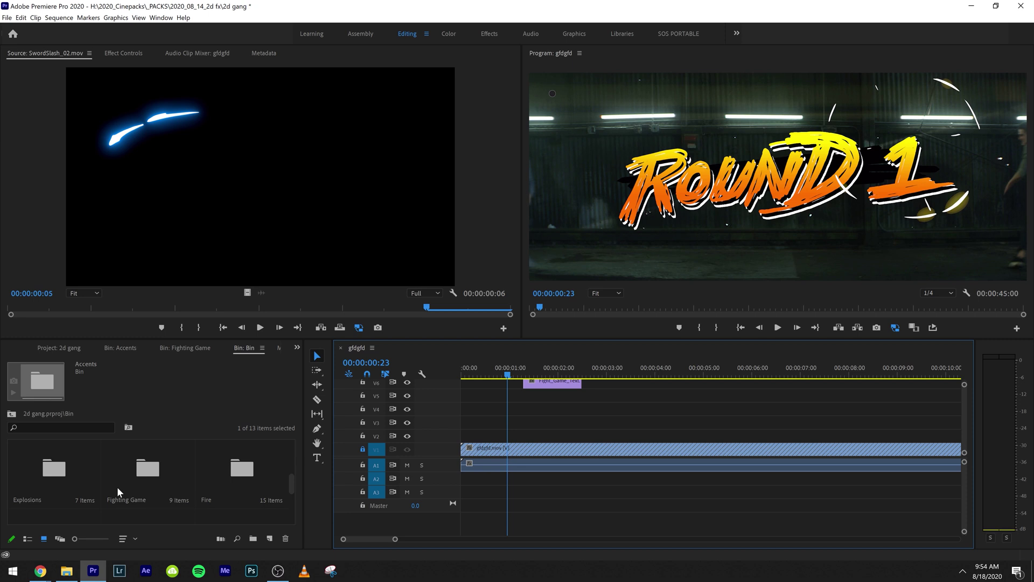
pyautogui.doubleClick(76, 472)
pyautogui.scroll(4, 195, 493)
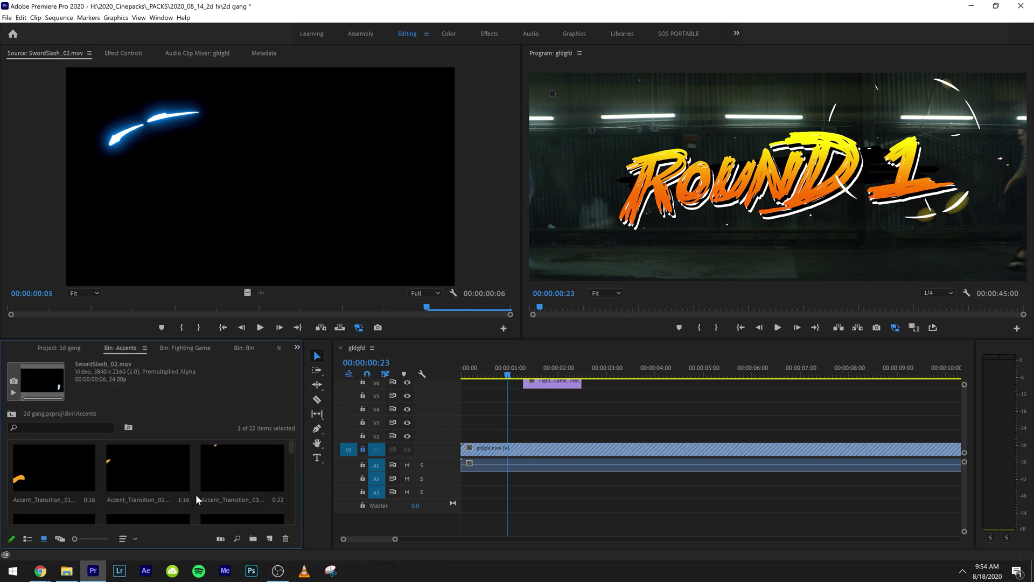
pyautogui.scroll(-2, 196, 494)
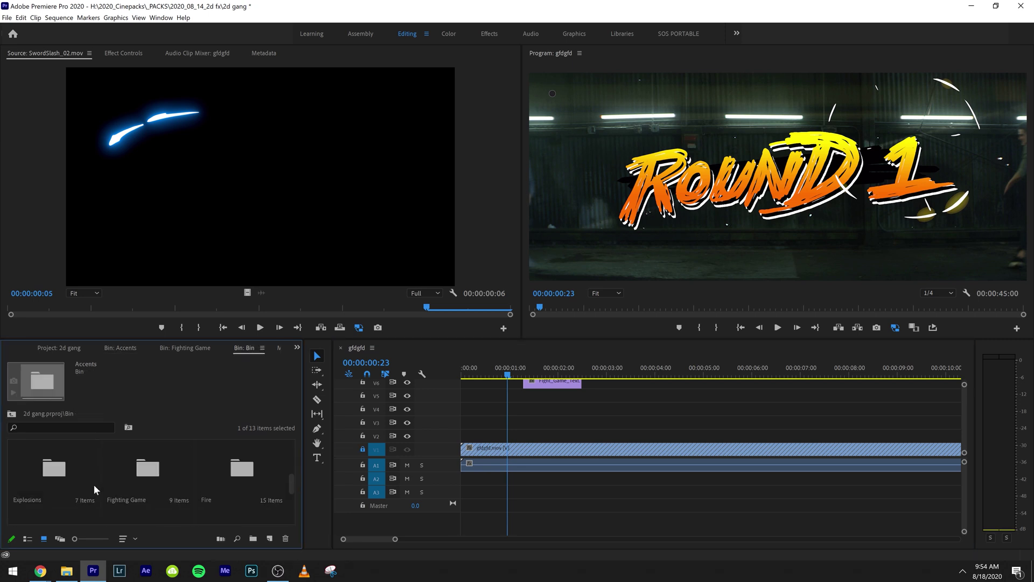
pyautogui.scroll(-1, 94, 483)
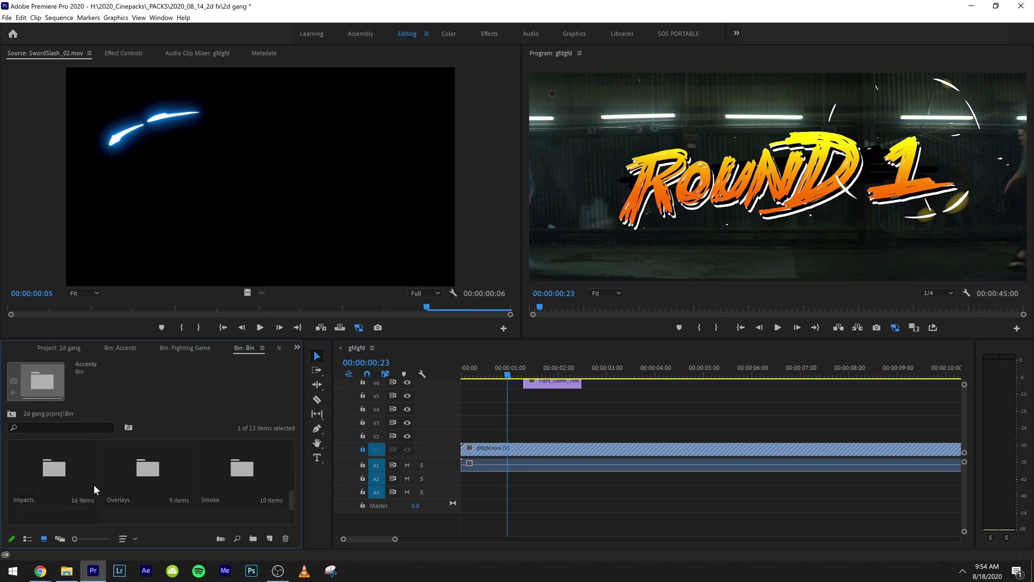
pyautogui.doubleClick(21, 463)
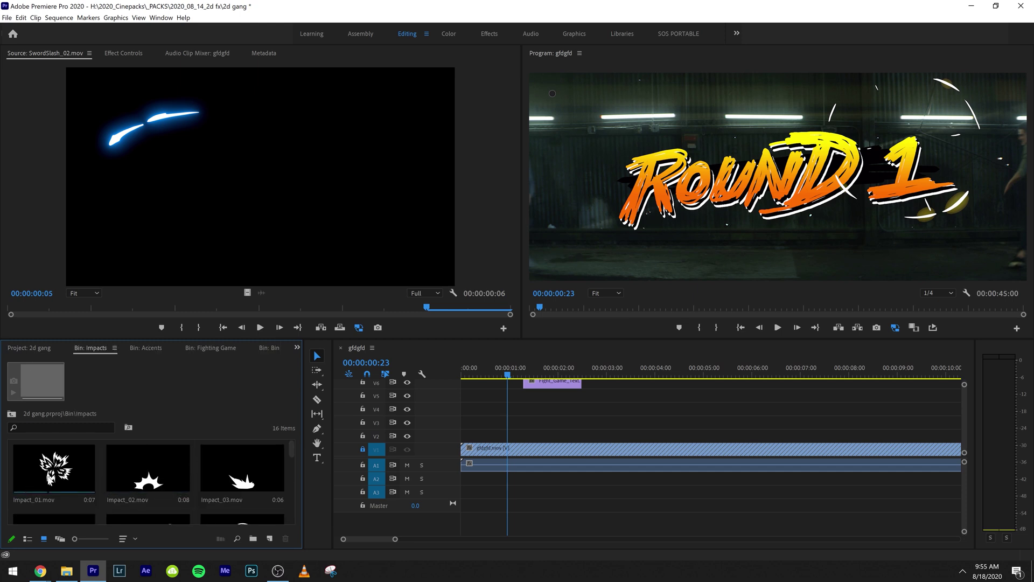
# Step: Find the frame where the kick lands and place Impact_06.mov on V4 at 00:00:03:03
pyautogui.click(573, 418)
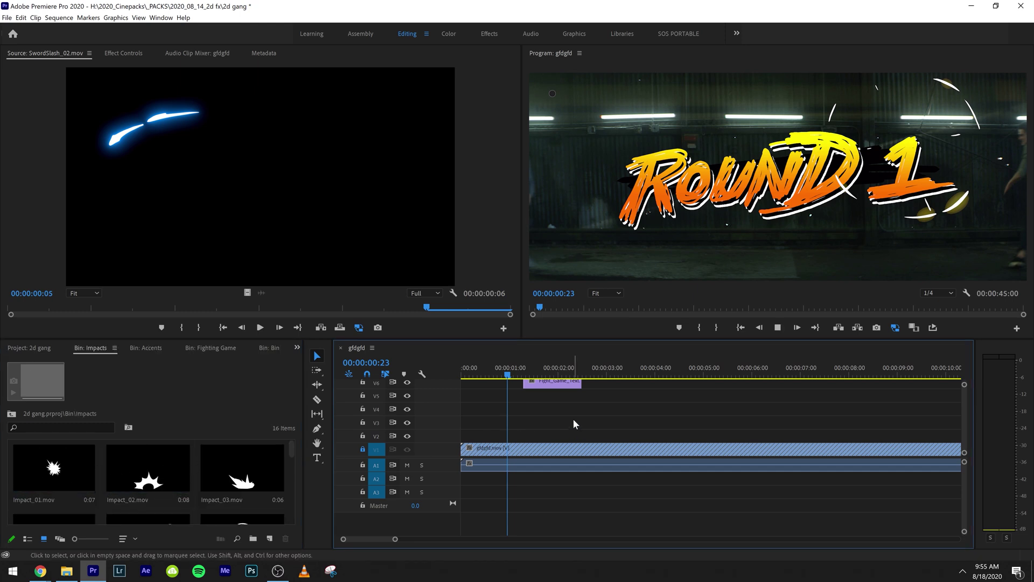
pyautogui.press('space')
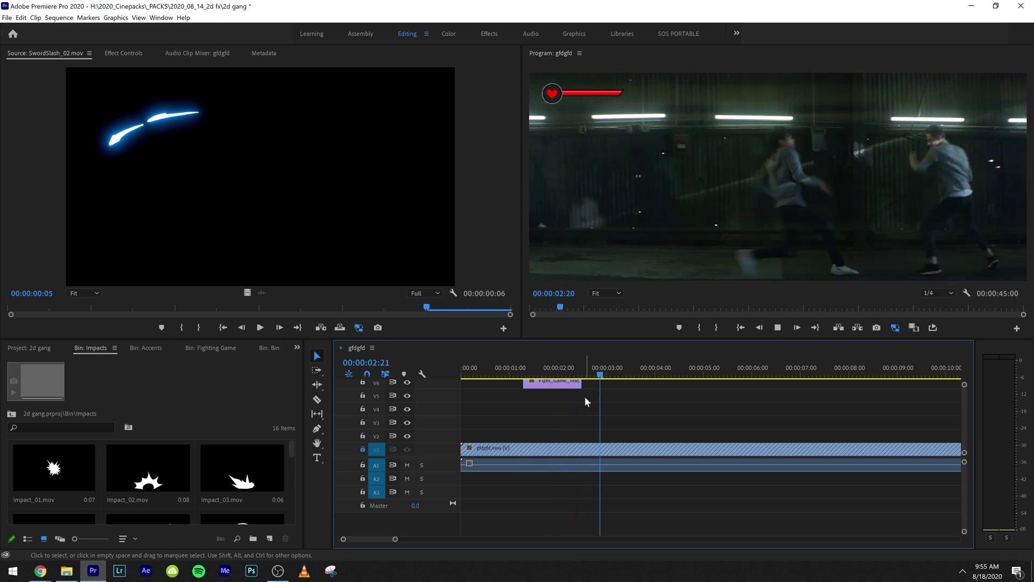
pyautogui.press('space')
pyautogui.press('Left')
pyautogui.press('Left')
pyautogui.press('Left')
pyautogui.press('Left')
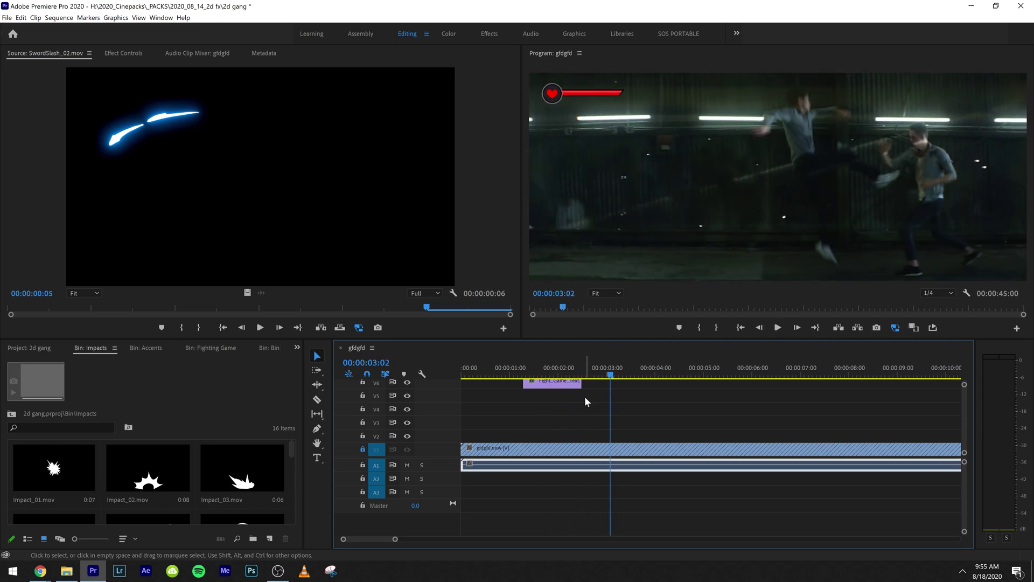
pyautogui.press('Right')
pyautogui.press('Right')
pyautogui.press('Right')
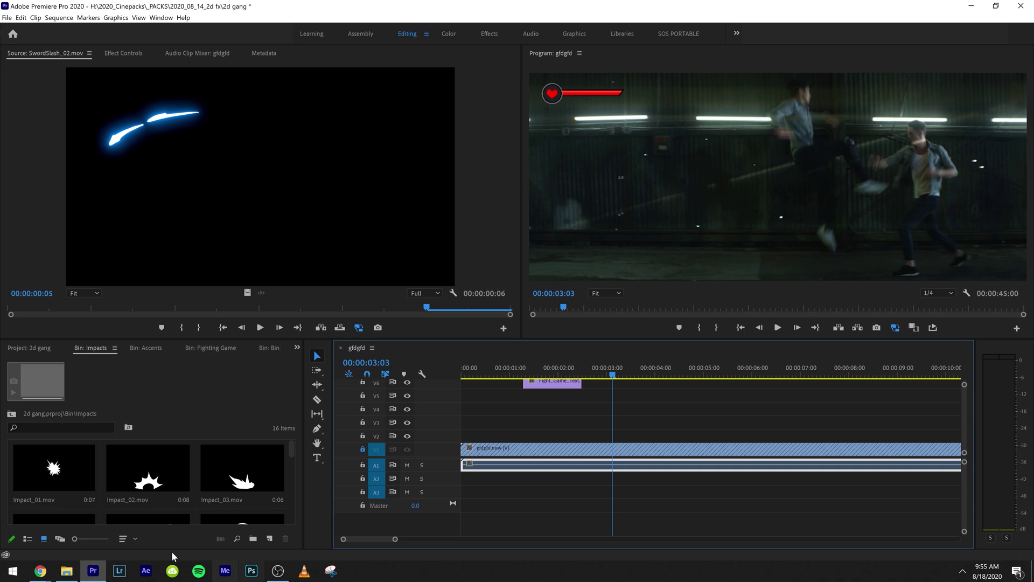
pyautogui.scroll(-2, 154, 471)
pyautogui.moveTo(232, 473); pyautogui.dragTo(619, 412)
# Step: Scale the Impact_06.mov clip to 12.9 and position it at 2668.1, 743.8 over the kicking foot
pyautogui.click(124, 53)
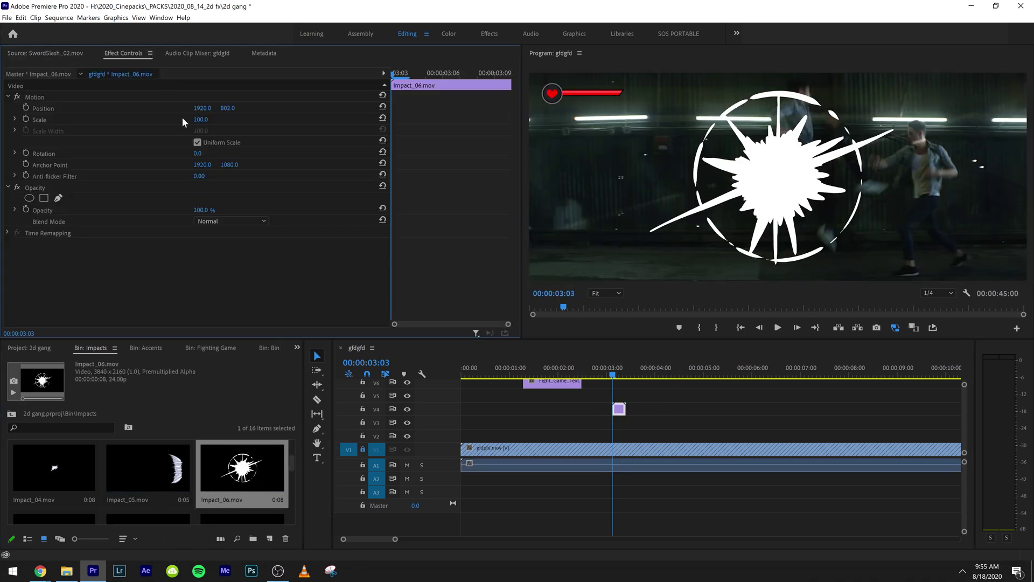
pyautogui.moveTo(207, 119); pyautogui.dragTo(192, 119)
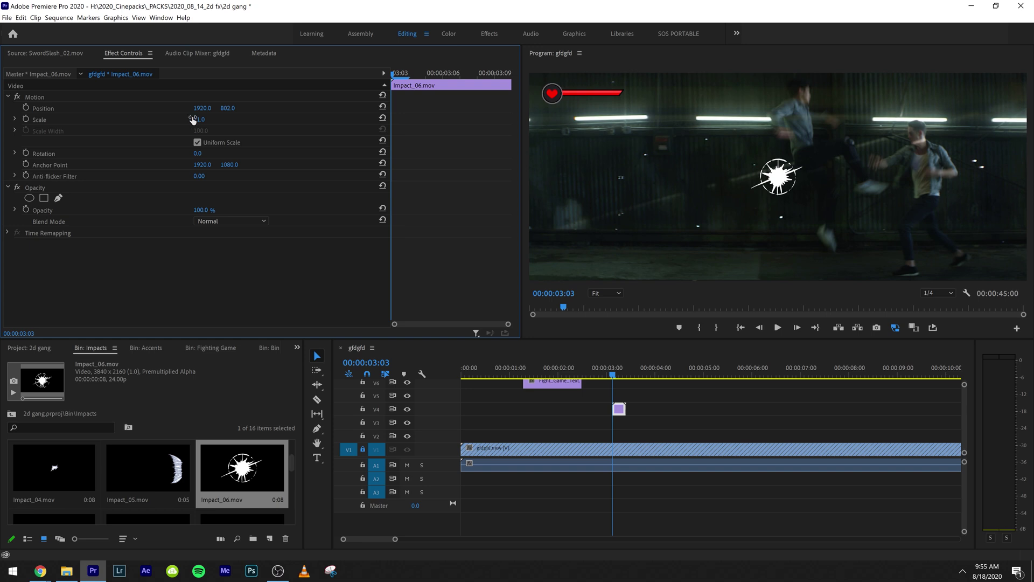
pyautogui.click(35, 97)
pyautogui.moveTo(759, 189); pyautogui.dragTo(860, 178)
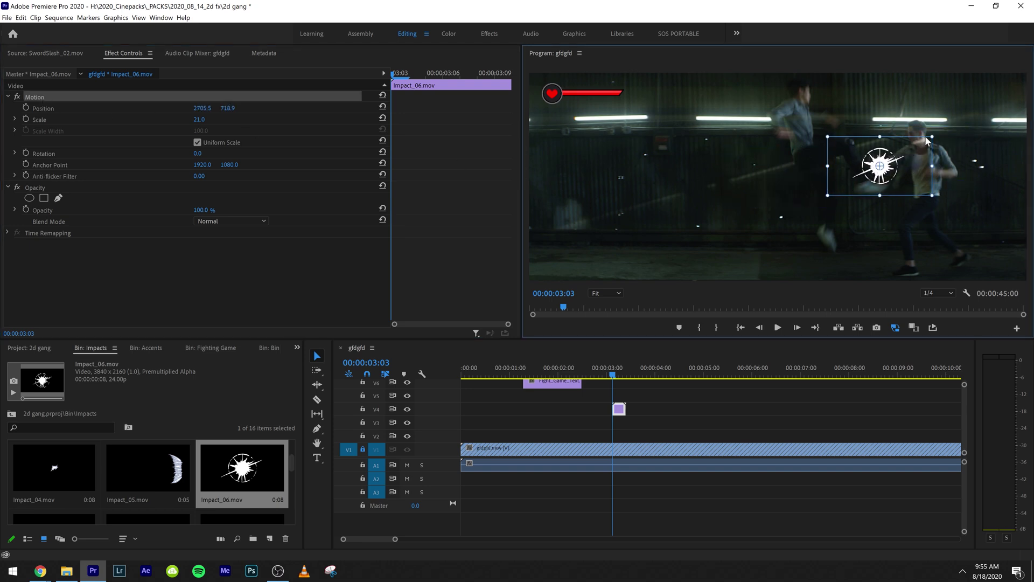
pyautogui.moveTo(932, 137); pyautogui.dragTo(873, 170)
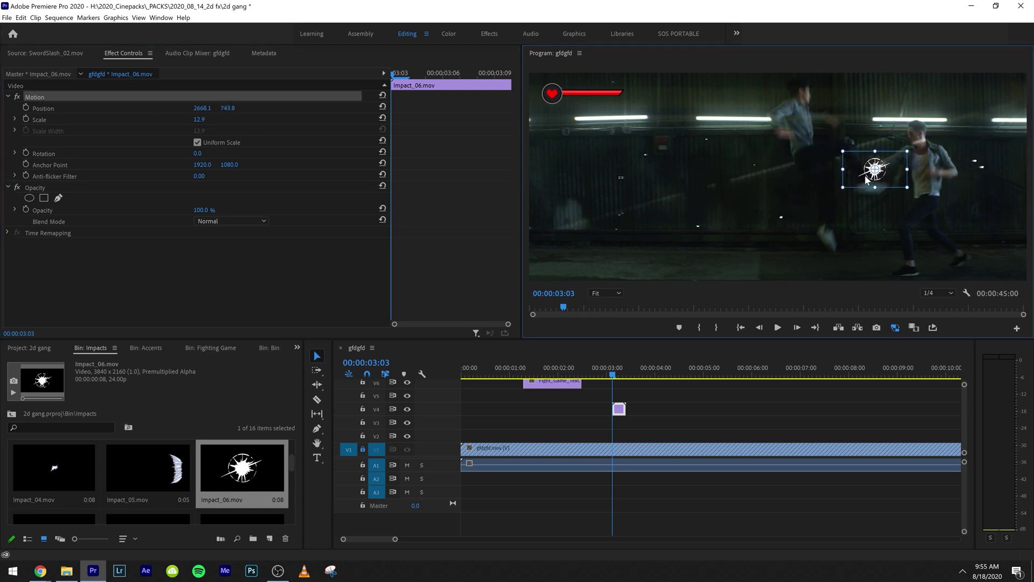
# Step: Set the sequence In point at 00:00:02:23 and play back the impact from there
pyautogui.moveTo(606, 372); pyautogui.dragTo(604, 370)
pyautogui.press('i')
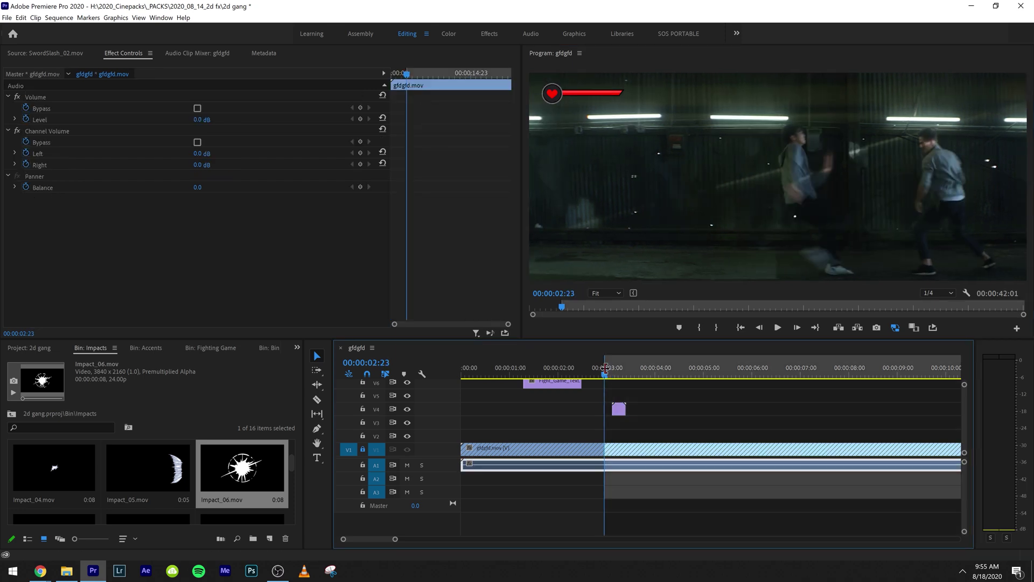
pyautogui.press('space')
pyautogui.press('space')
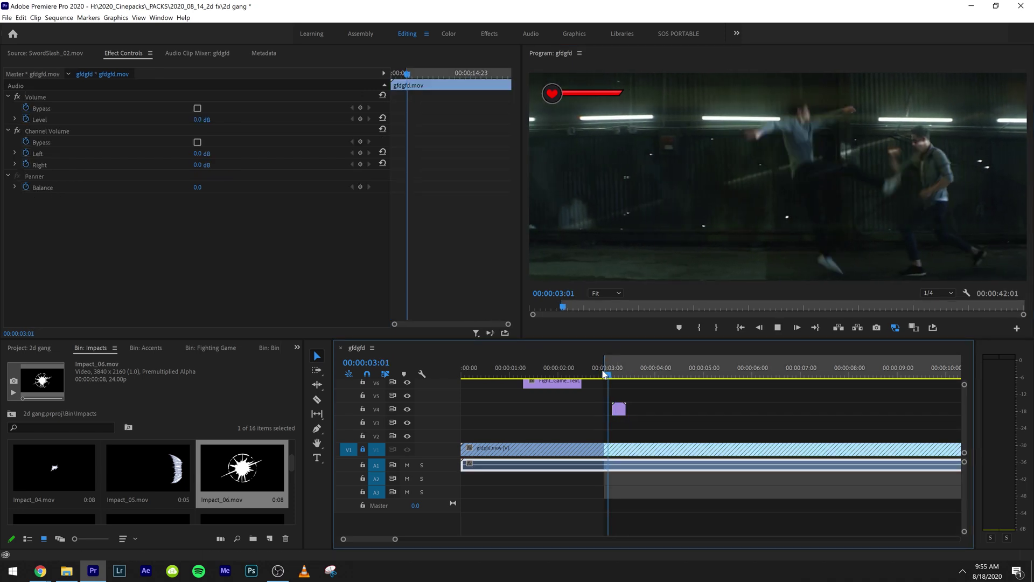
pyautogui.click(604, 371)
# Step: Apply the Tint effect to the Impact_06.mov clip and map white to yellow FFD502, sampled from the Round 1 text
pyautogui.moveTo(606, 374); pyautogui.dragTo(622, 377)
pyautogui.hotkey('shift', '7')
pyautogui.write('t')
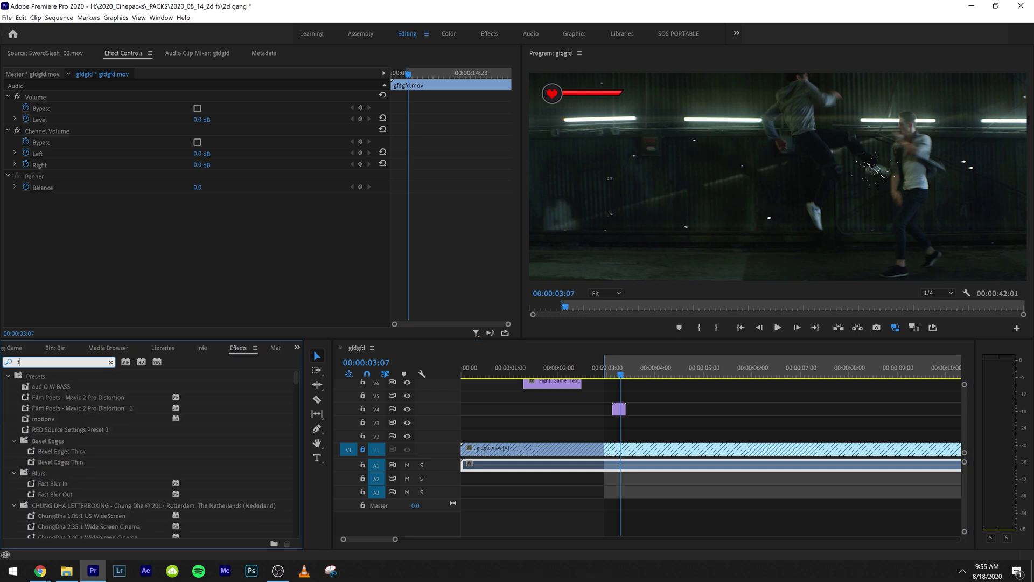
pyautogui.write('int')
pyautogui.moveTo(51, 441); pyautogui.dragTo(648, 399)
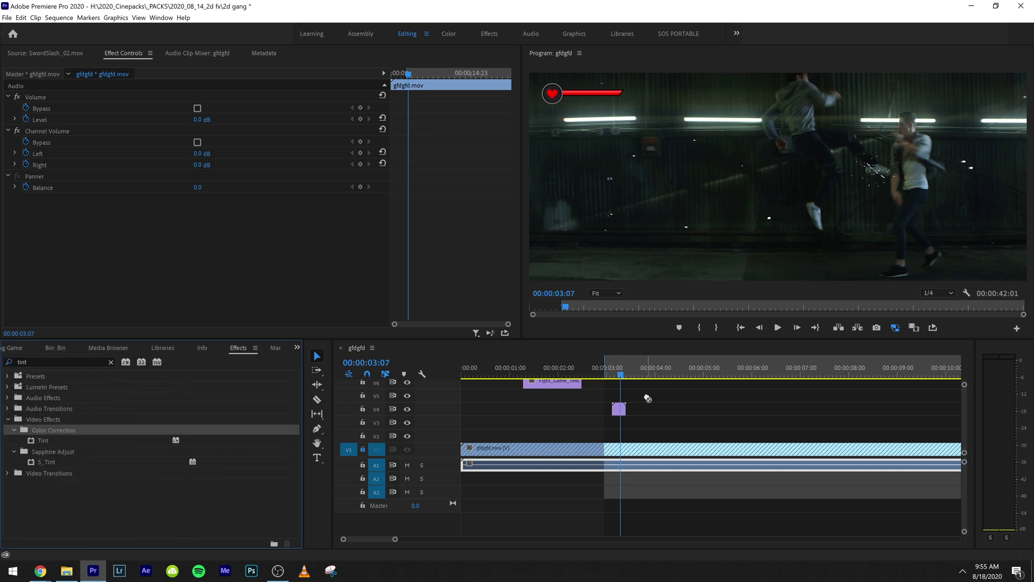
pyautogui.moveTo(46, 442); pyautogui.dragTo(619, 409)
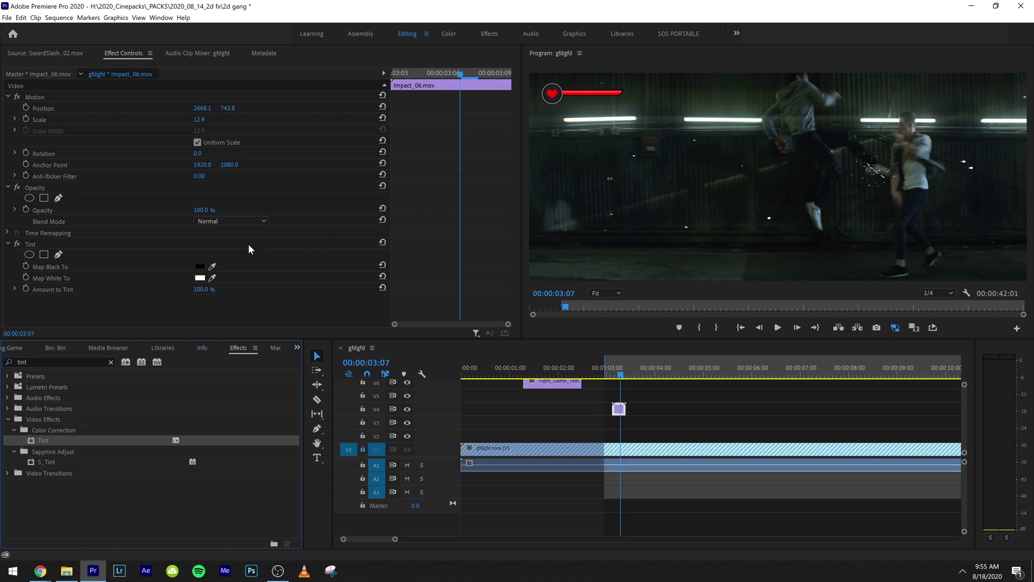
pyautogui.click(200, 279)
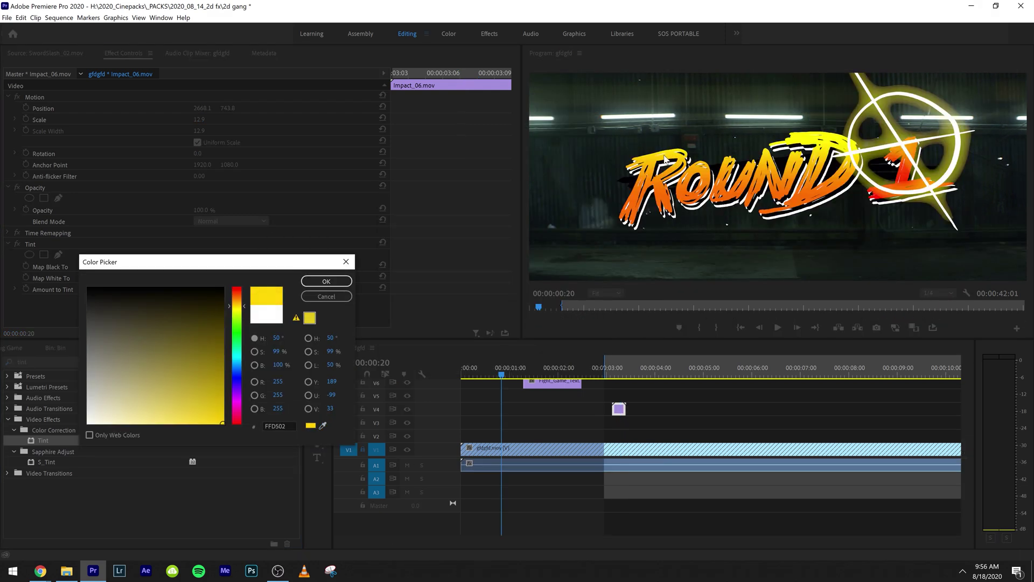
pyautogui.click(326, 281)
# Step: Play back the tinted impact around 00:00:03:03 to check its look and timing
pyautogui.click(613, 370)
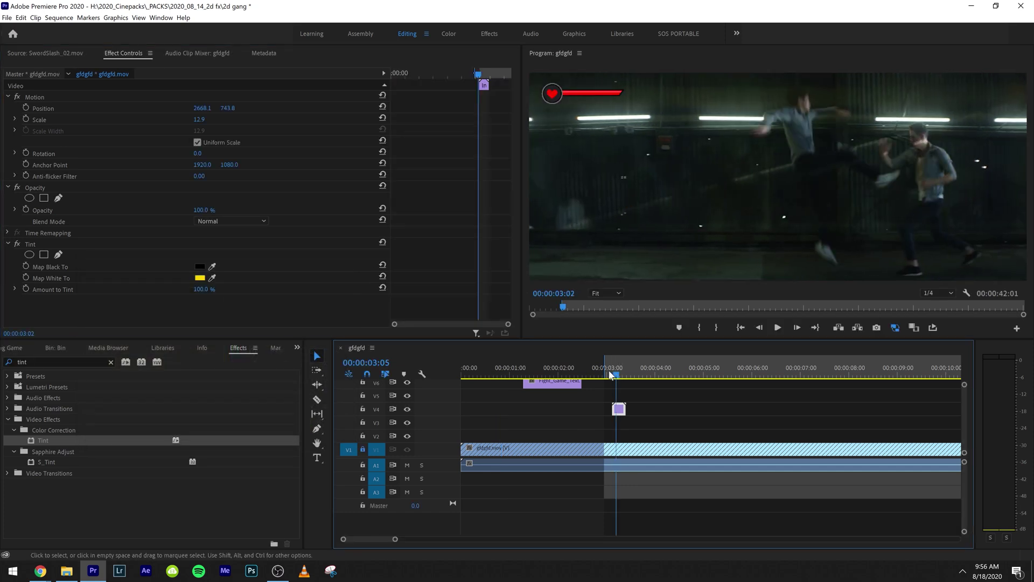
pyautogui.press('space')
pyautogui.moveTo(612, 369)
pyautogui.mouseDown()
pyautogui.moveTo(623, 367)
pyautogui.moveTo(613, 369)
pyautogui.mouseUp()
pyautogui.press('space')
pyautogui.click(604, 372)
pyautogui.press('space')
pyautogui.press('space')
# Step: Rate-stretch the Impact_06.mov clip on V4 to a duration of five frames and scrub through it
pyautogui.press('r')
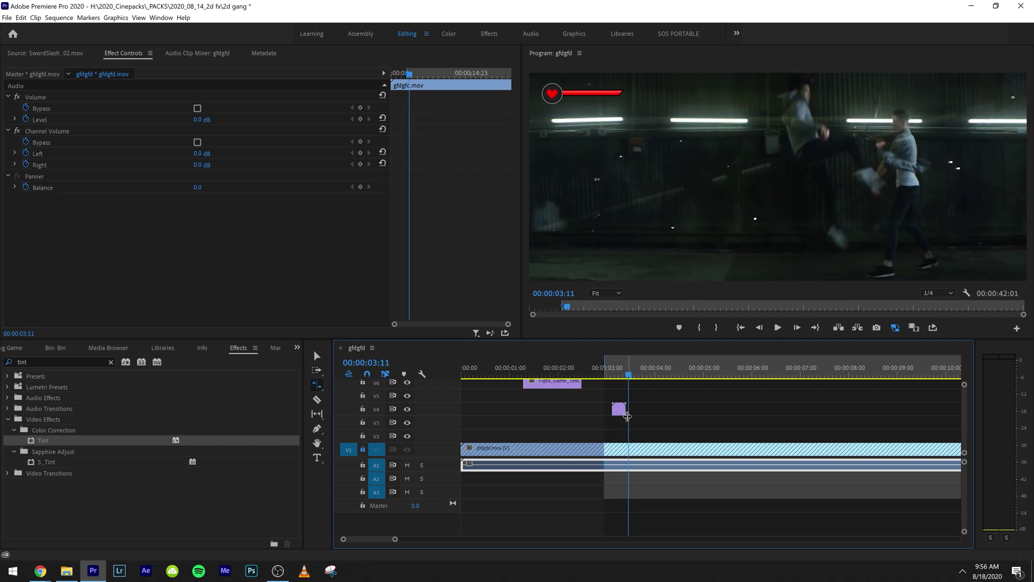
pyautogui.press('=')
pyautogui.press('=')
pyautogui.moveTo(700, 408); pyautogui.dragTo(687, 407)
pyautogui.click(631, 368)
pyautogui.moveTo(631, 368); pyautogui.dragTo(655, 371)
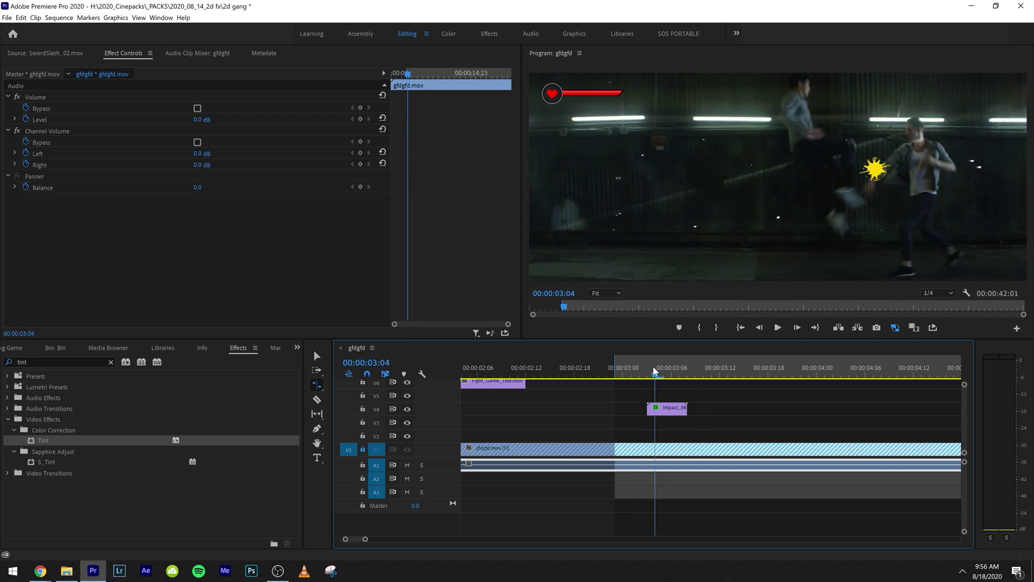
# Step: Duplicate the tinted impact clip onto V5 and shift the copy to start at 00:00:03:09
pyautogui.press('v')
pyautogui.moveTo(660, 411); pyautogui.dragTo(704, 397)
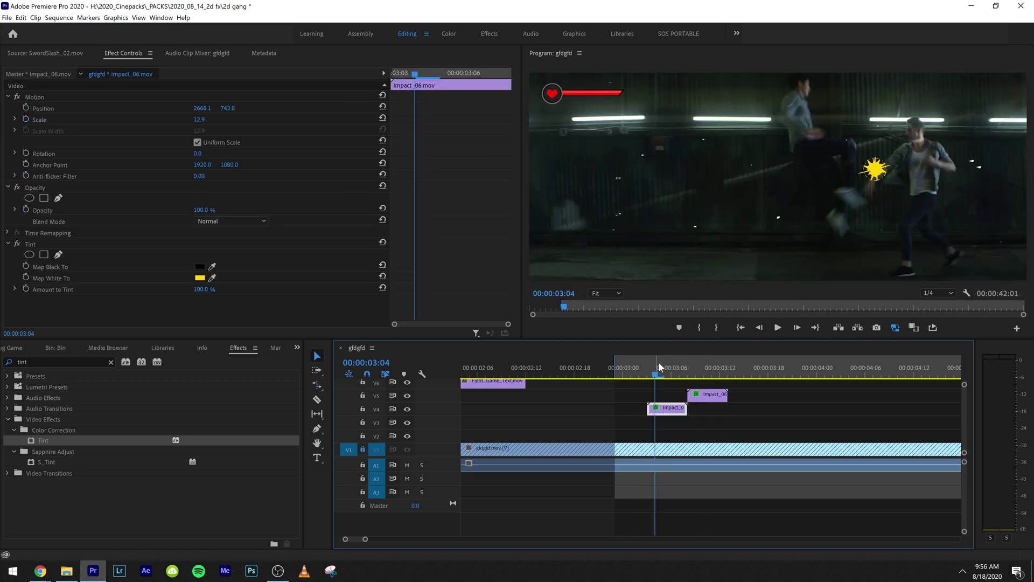
pyautogui.press('Right')
pyautogui.press('Right')
pyautogui.press('Right')
pyautogui.press('Right')
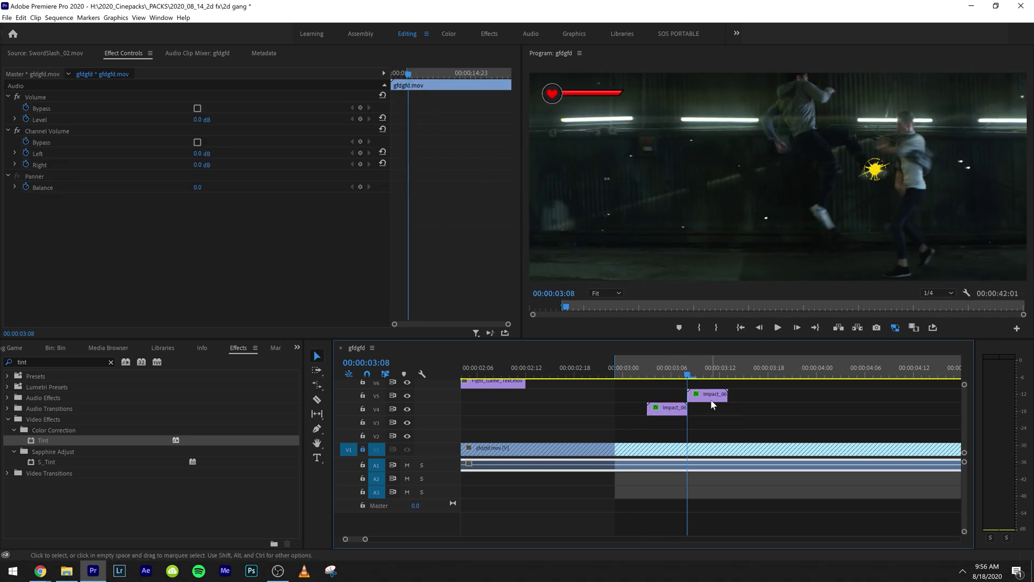
pyautogui.press('Right')
pyautogui.click(707, 399)
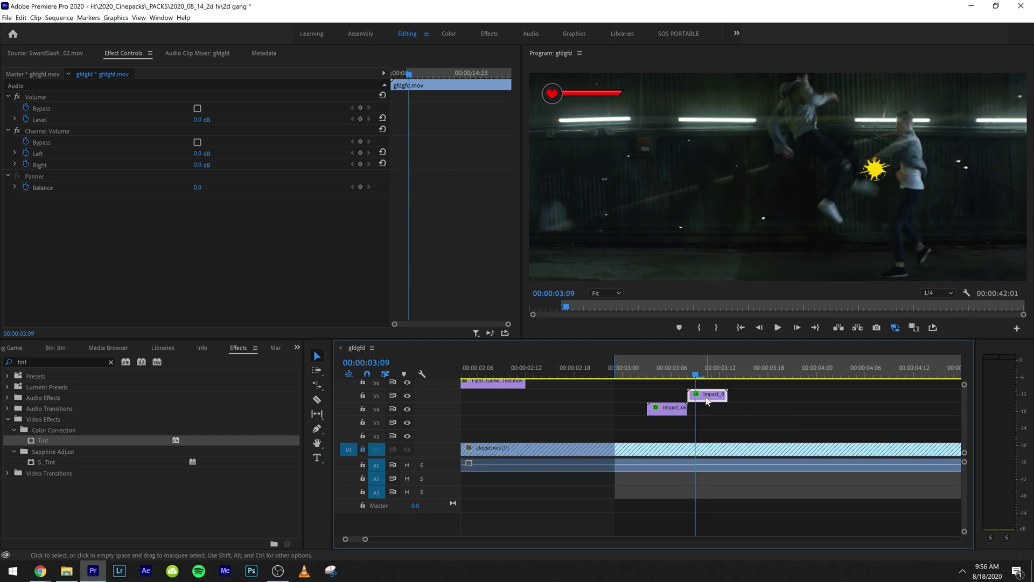
pyautogui.hotkey('alt', 'Right')
pyautogui.hotkey('alt', 'Right')
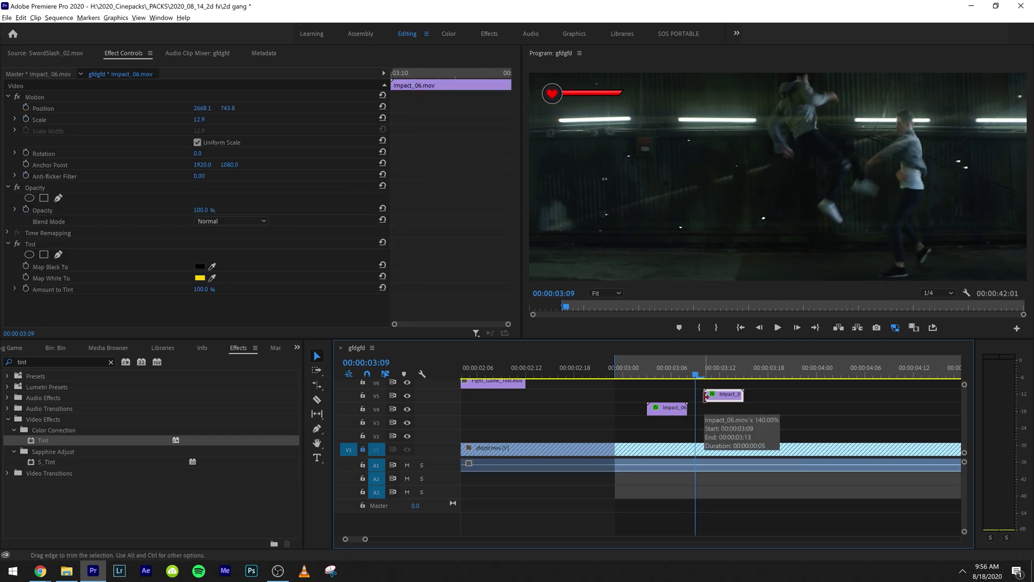
pyautogui.hotkey('alt', 'Left')
# Step: Position the V5 impact at 2560.0, 777.1 on the second kick and map its tint white to FFFF02
pyautogui.click(81, 100)
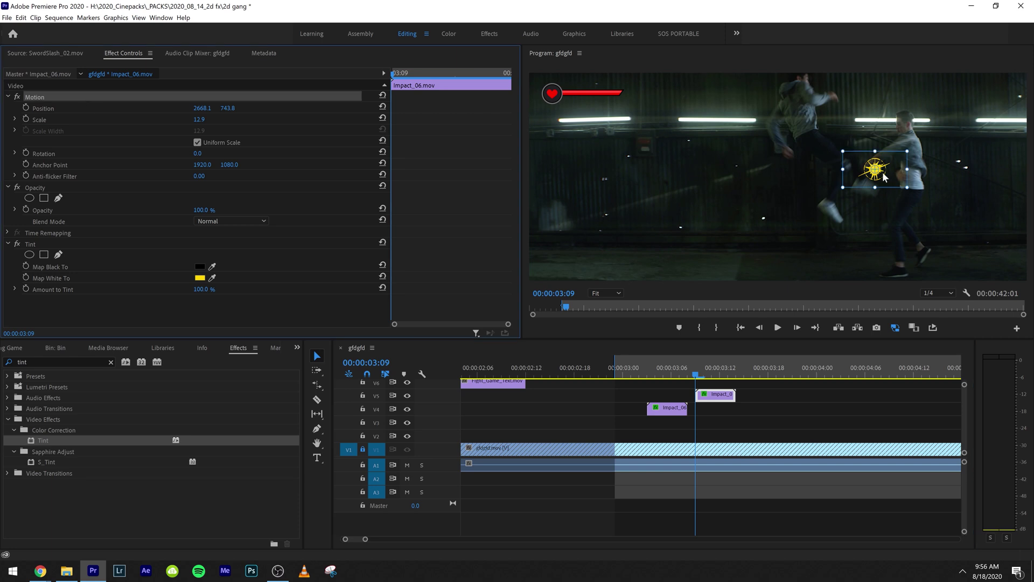
pyautogui.moveTo(901, 180); pyautogui.dragTo(887, 185)
pyautogui.click(200, 277)
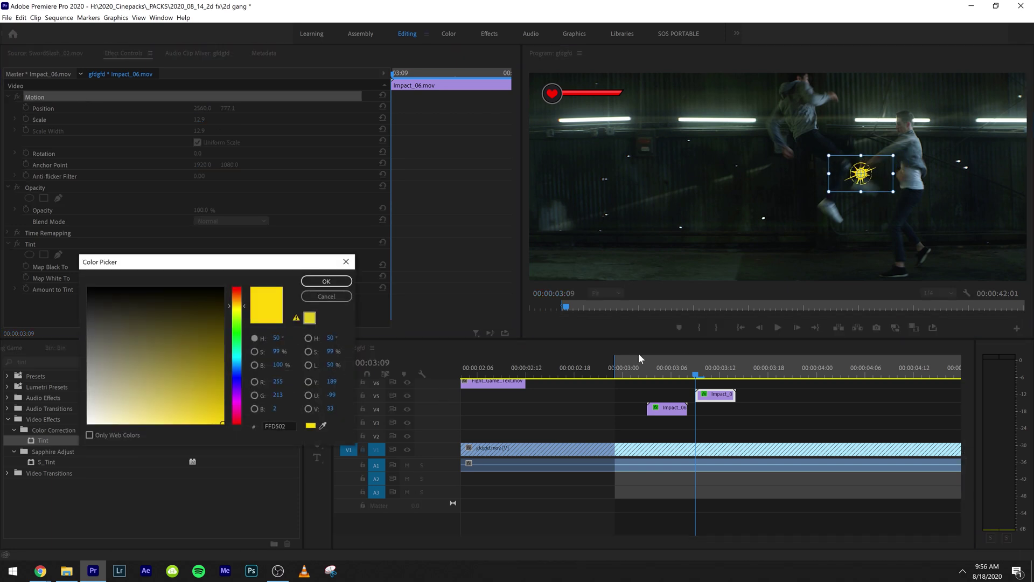
pyautogui.click(244, 311)
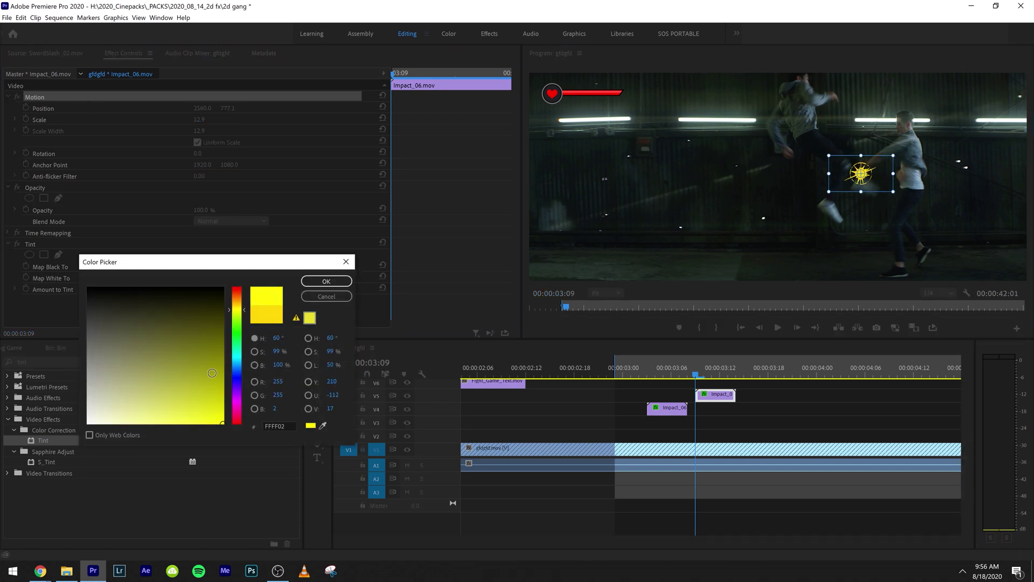
pyautogui.click(312, 280)
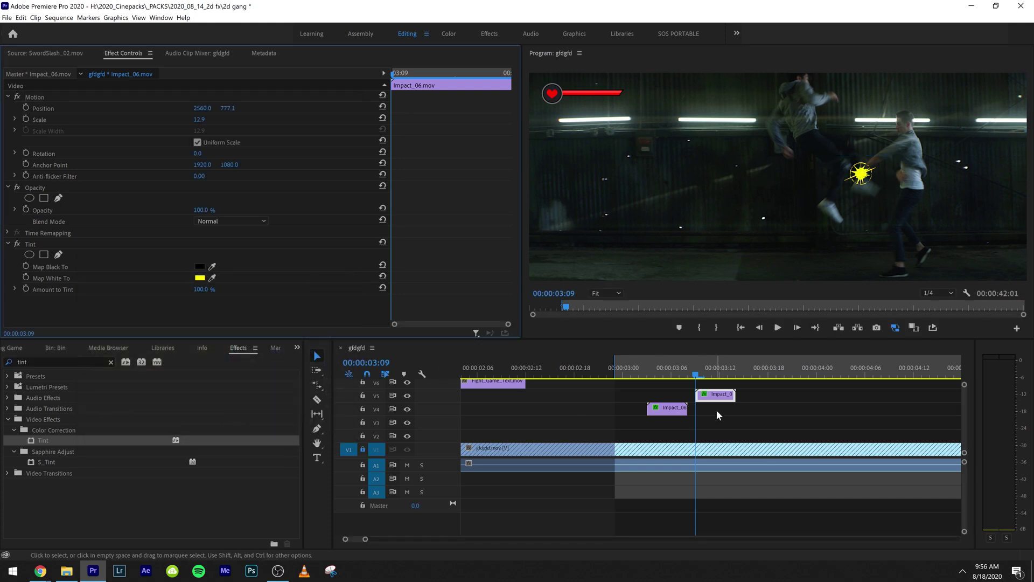
# Step: Map the tint white of the first impact clip on V4 to brighter yellow FCFF00
pyautogui.click(639, 423)
pyautogui.click(662, 416)
pyautogui.click(200, 277)
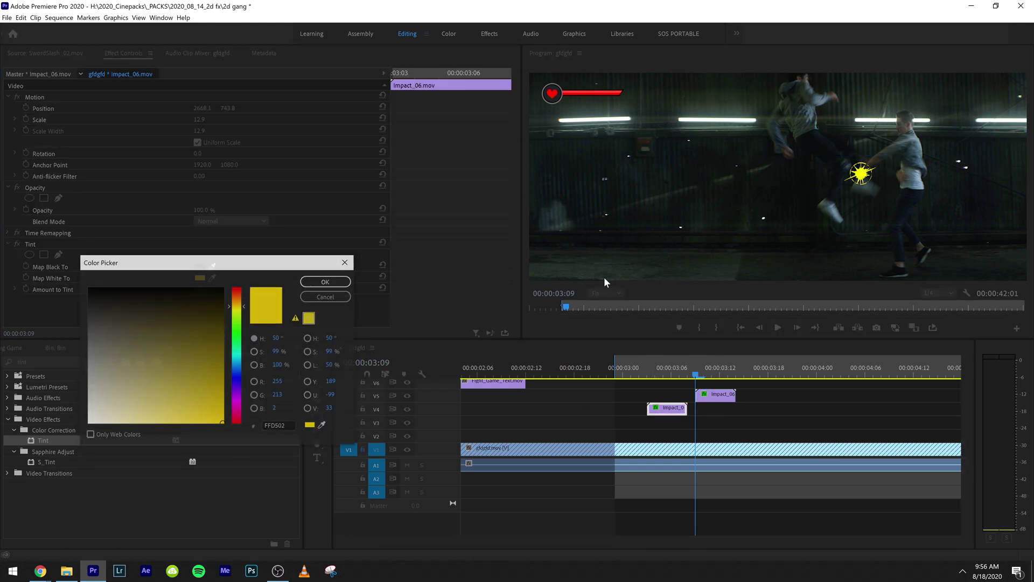
pyautogui.click(242, 311)
pyautogui.moveTo(216, 357); pyautogui.dragTo(227, 427)
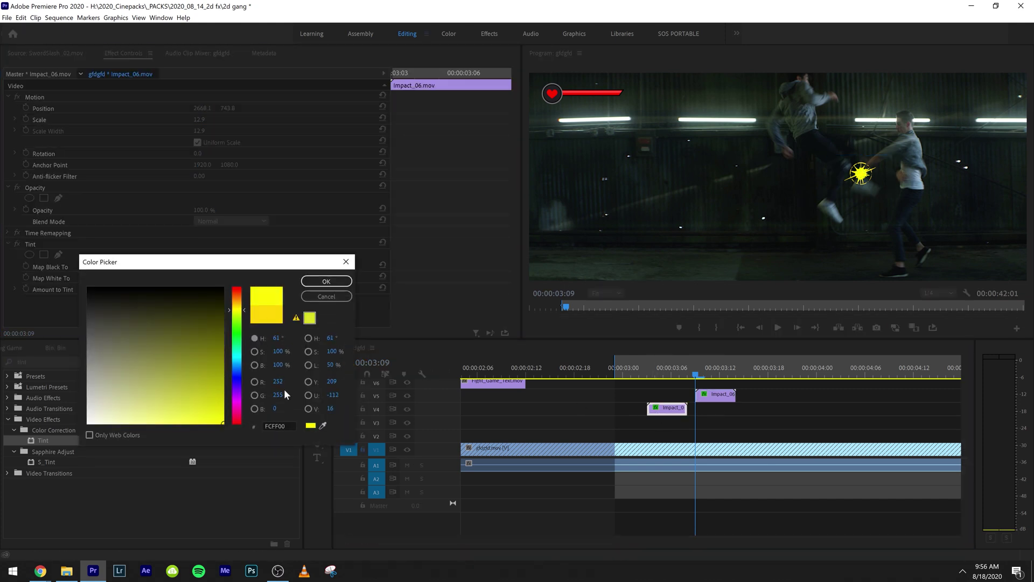
pyautogui.click(319, 282)
# Step: Play back both impacts from 00:00:03:02 and scrub back to the gap between them
pyautogui.click(634, 382)
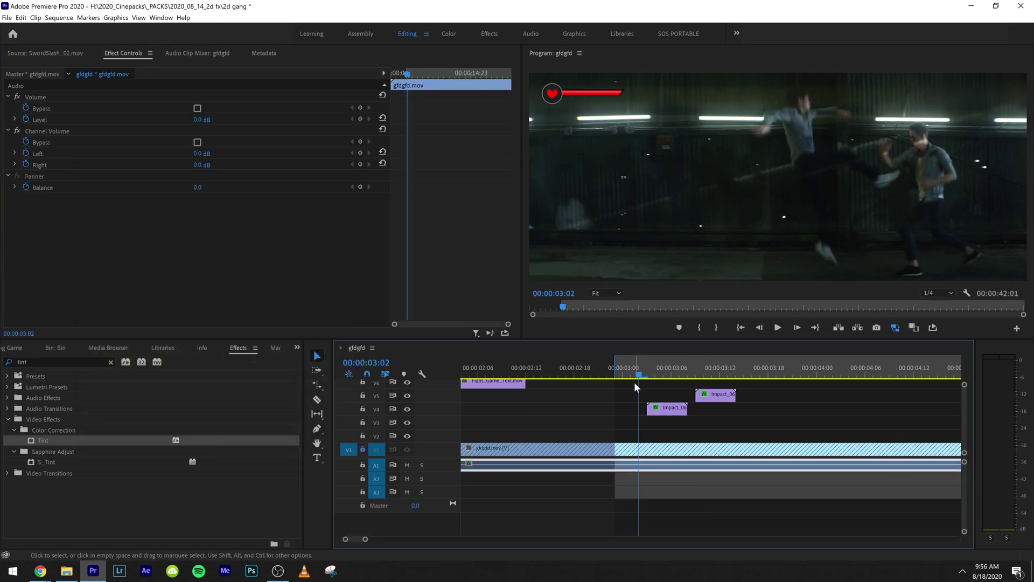
pyautogui.press('space')
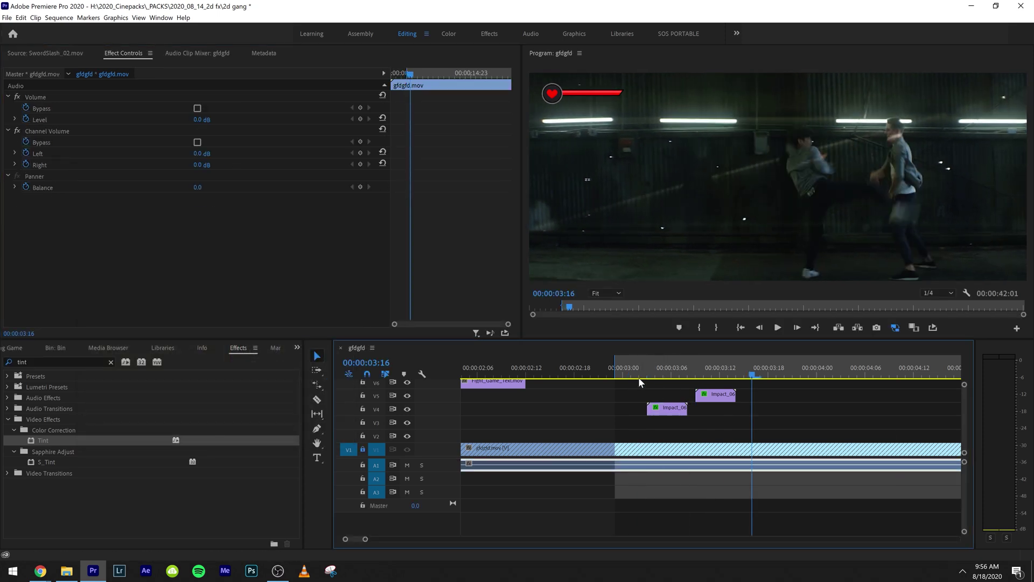
pyautogui.click(713, 372)
pyautogui.moveTo(712, 371)
pyautogui.mouseDown()
pyautogui.moveTo(643, 385)
pyautogui.moveTo(695, 380)
pyautogui.mouseUp()
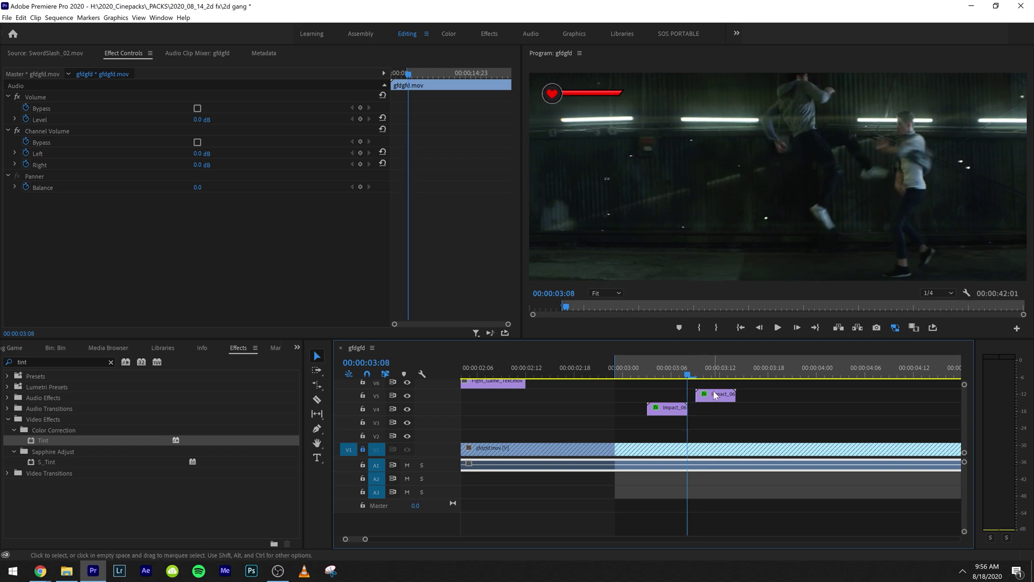
# Step: Rotate the V5 impact to 101° and play back both impacts from 00:00:03:02
pyautogui.click(715, 396)
pyautogui.press('Right')
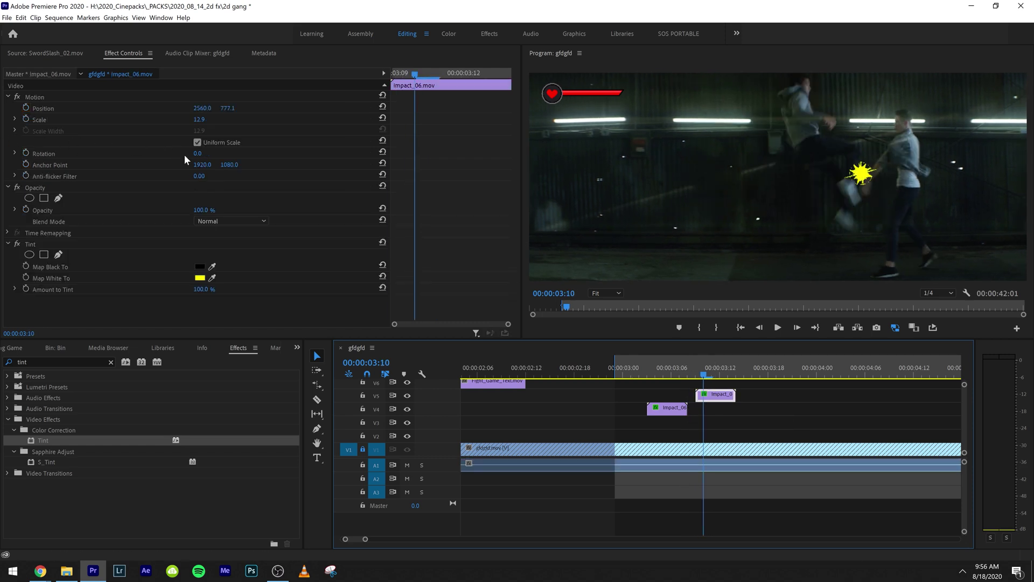
pyautogui.click(637, 373)
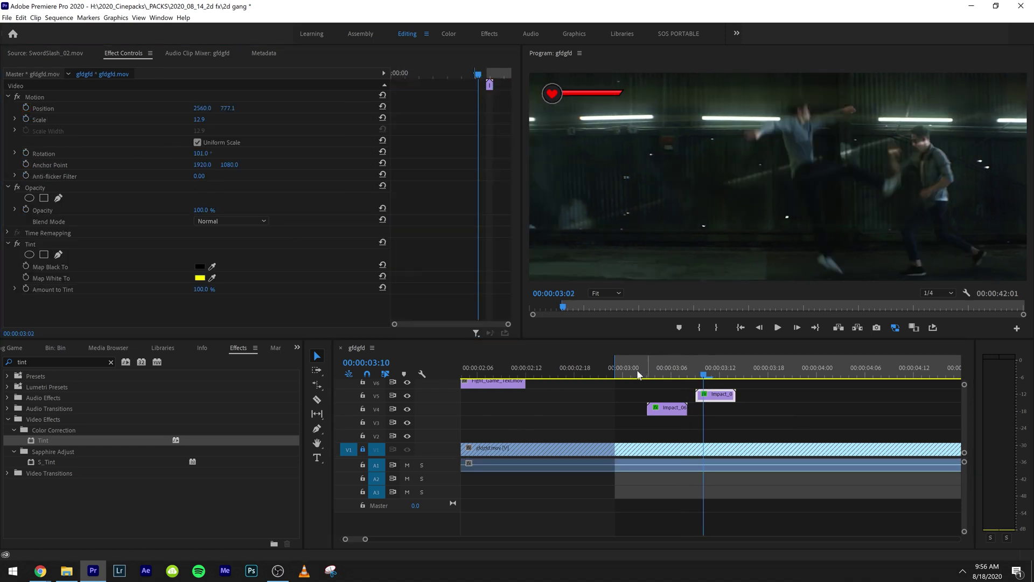
pyautogui.press('space')
pyautogui.press('space')
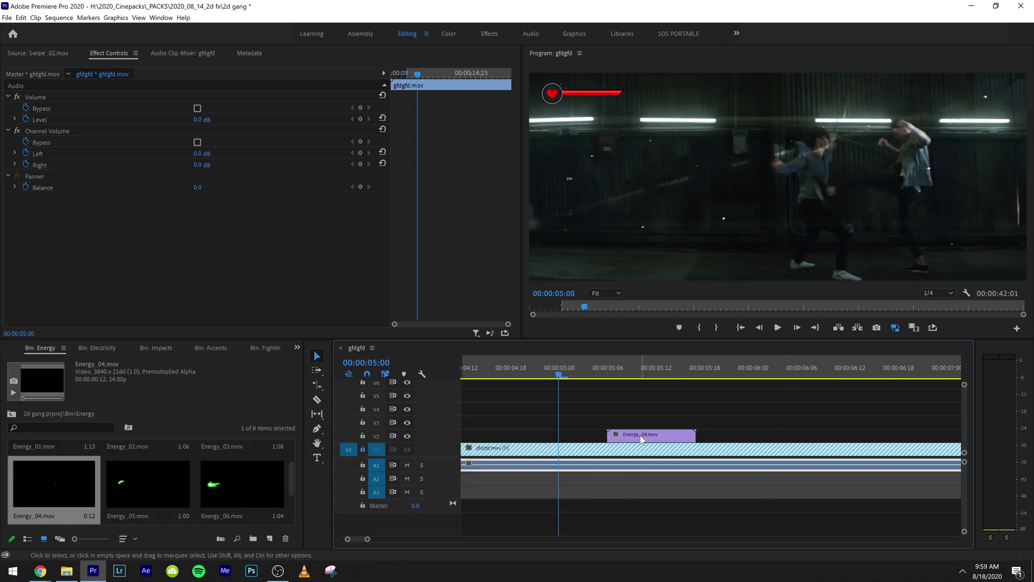
# Step: Move the Energy_04.mov clip on V2 to start at 00:00:05:00 and select it
pyautogui.moveTo(640, 435); pyautogui.dragTo(592, 435)
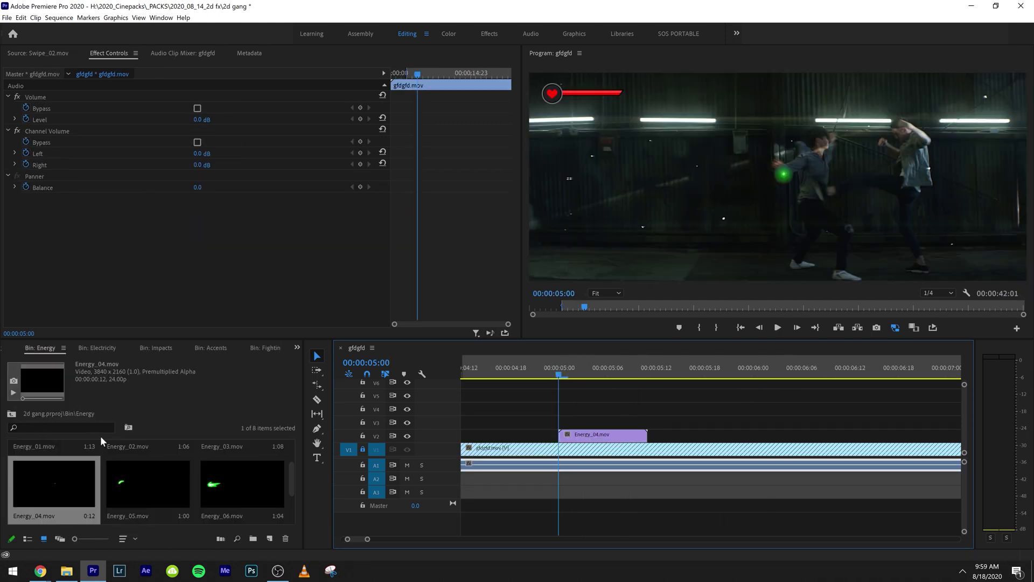
pyautogui.click(583, 437)
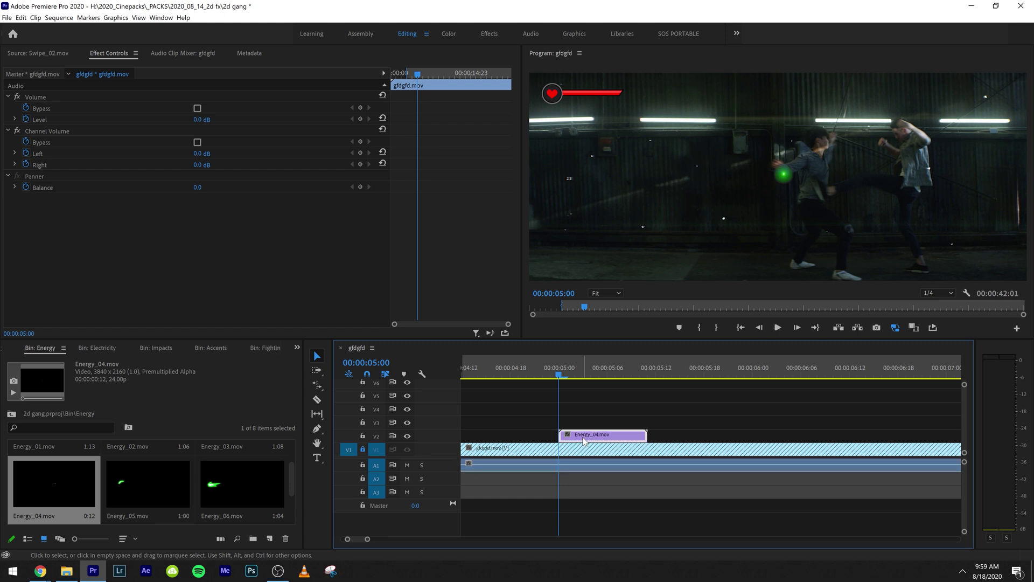
# Step: Nudge the Energy_04.mov clip one frame earlier and move it onto the near fighter's torso at about 2190, 922.5
pyautogui.hotkey('alt', 'Left')
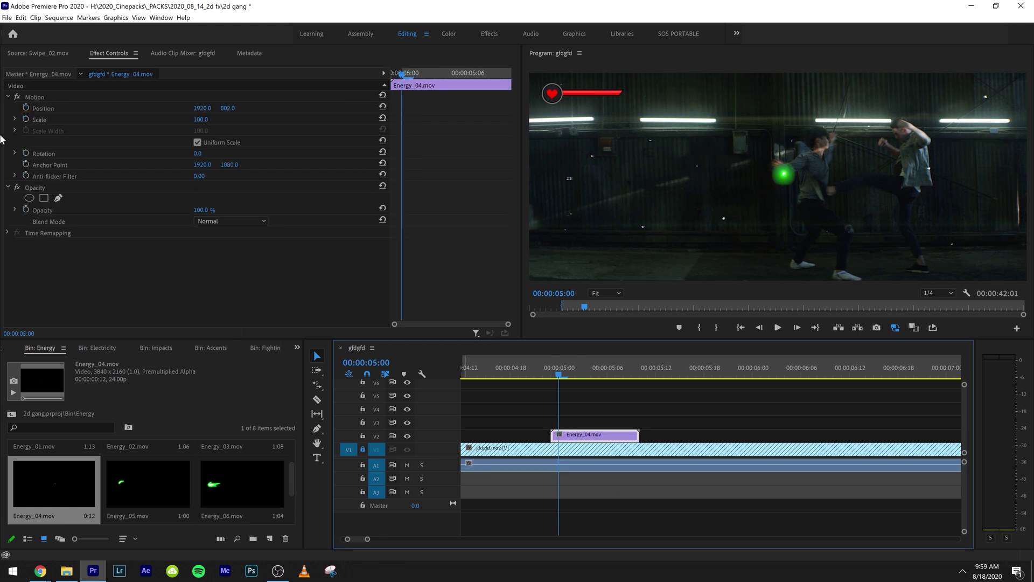
pyautogui.click(40, 97)
pyautogui.moveTo(783, 179); pyautogui.dragTo(817, 195)
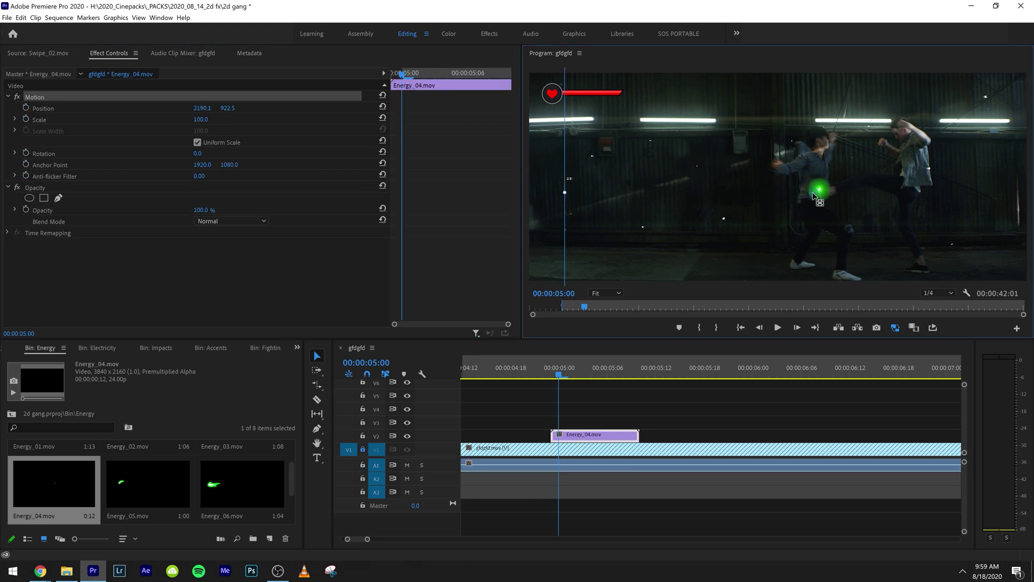
# Step: Step through the Energy_04.mov burst, scale it to 59, and play it back
pyautogui.click(328, 286)
pyautogui.press('Right')
pyautogui.press('Right')
pyautogui.press('Right')
pyautogui.press('Right')
pyautogui.press('Right')
pyautogui.press('Right')
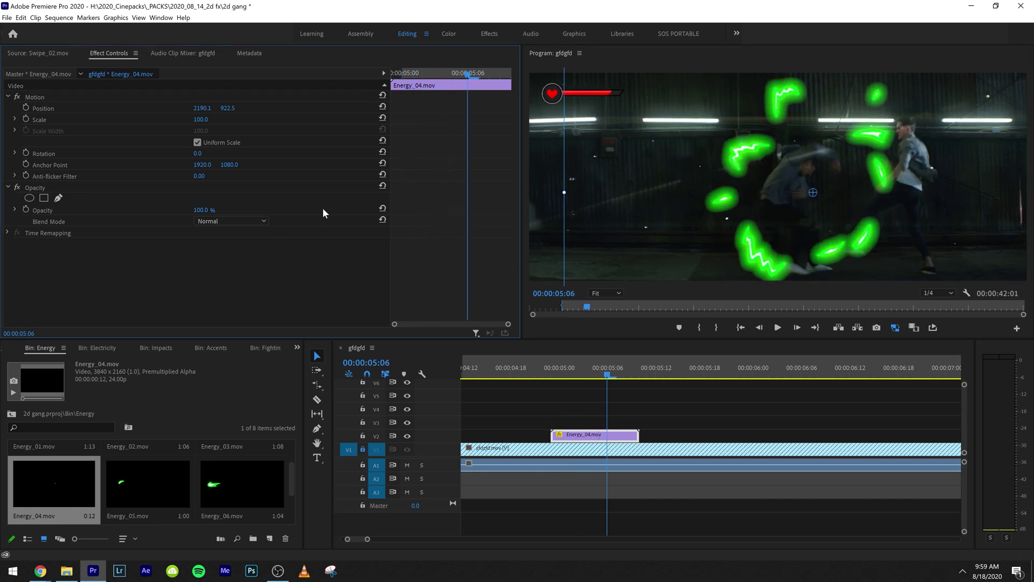
pyautogui.press('Left')
pyautogui.press('Left')
pyautogui.press('Left')
pyautogui.press('Left')
pyautogui.moveTo(203, 120); pyautogui.dragTo(180, 120)
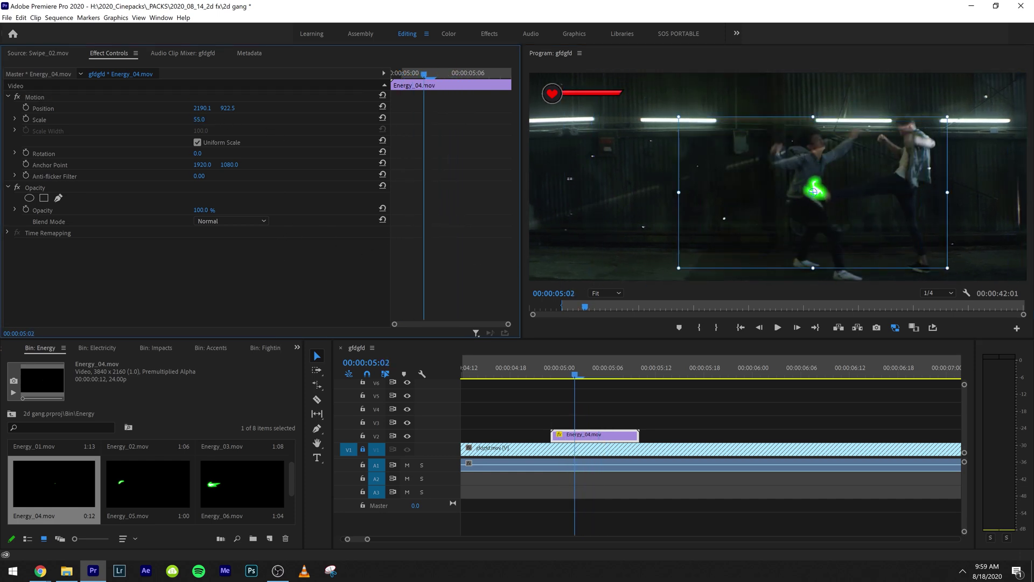
pyautogui.click(544, 384)
pyautogui.press('space')
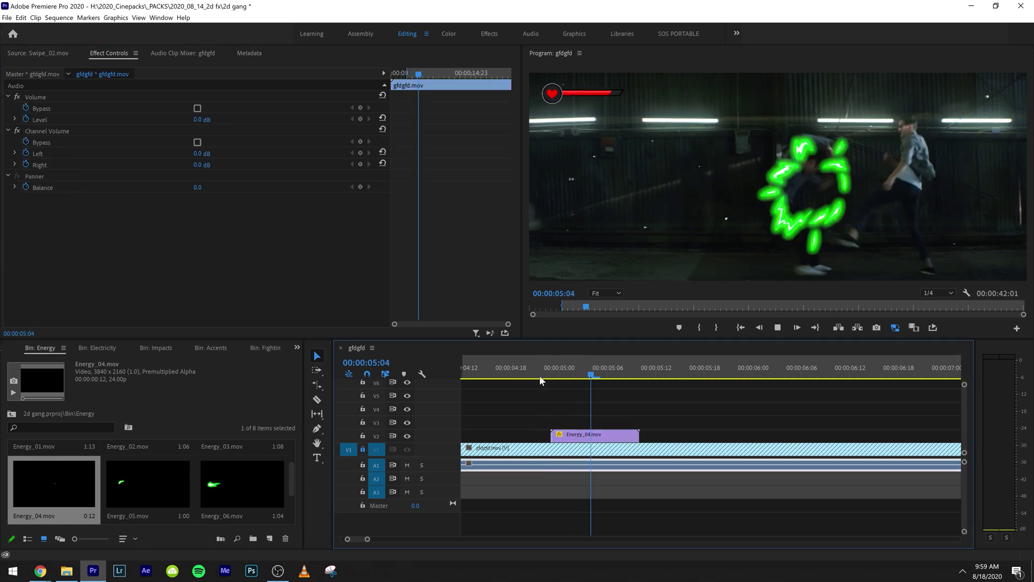
pyautogui.press('space')
# Step: Rate-stretch the Energy_04.mov clip on V2 to end at 00:00:05:07 and play it back from 00:00:04:19
pyautogui.press('r')
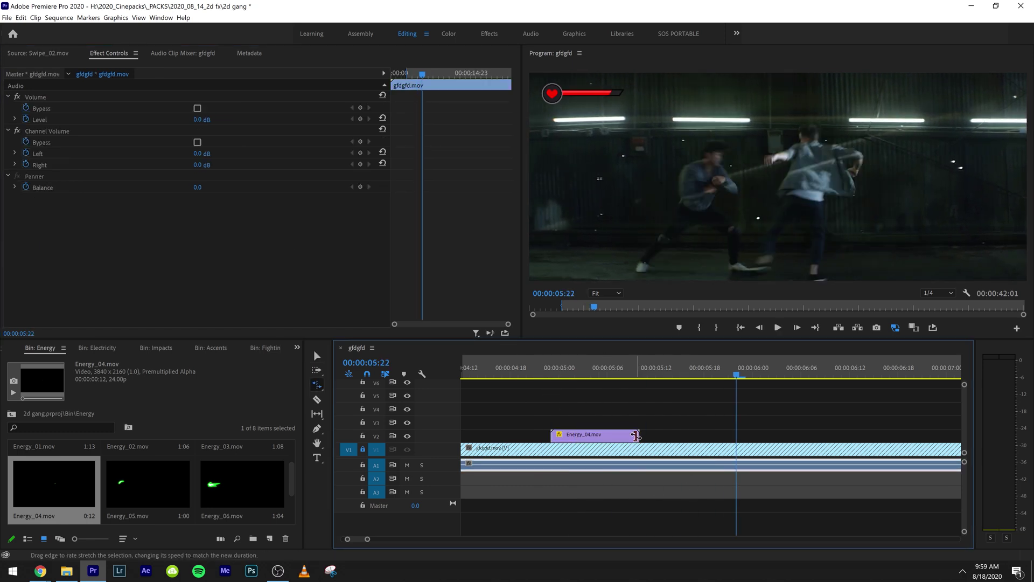
pyautogui.moveTo(636, 435); pyautogui.dragTo(615, 435)
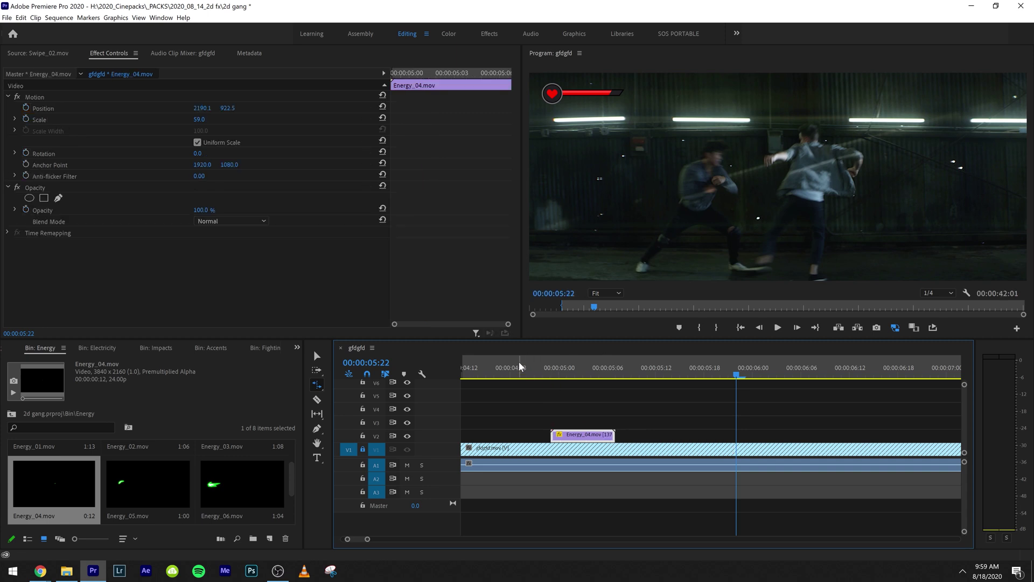
pyautogui.click(518, 367)
pyautogui.press('v')
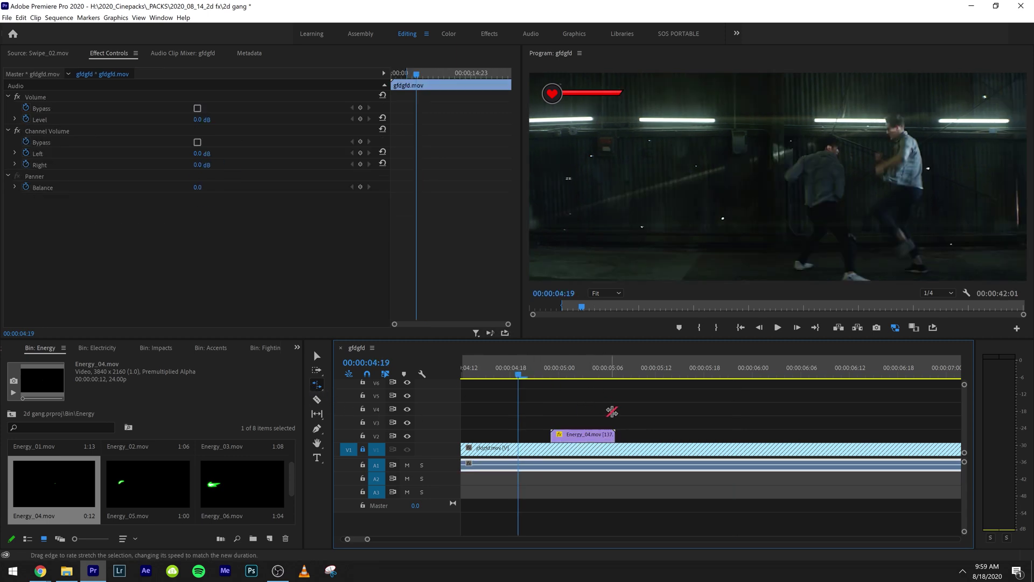
pyautogui.click(611, 415)
pyautogui.press('space')
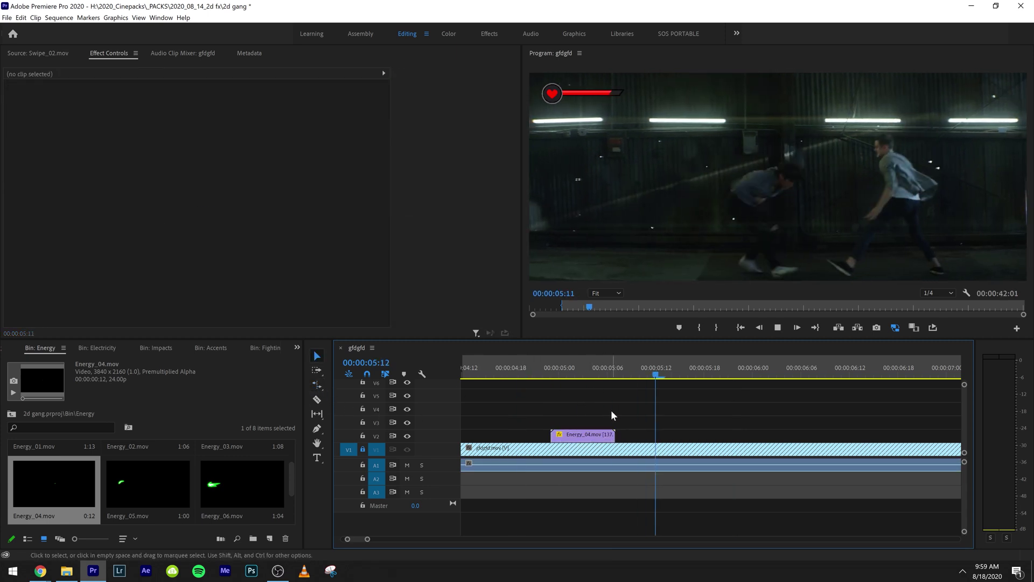
pyautogui.press('space')
# Step: Place Smoke_06.mov from the Smoke bin on V3, starting where the Energy_04.mov clip ends
pyautogui.click(11, 414)
pyautogui.doubleClick(230, 487)
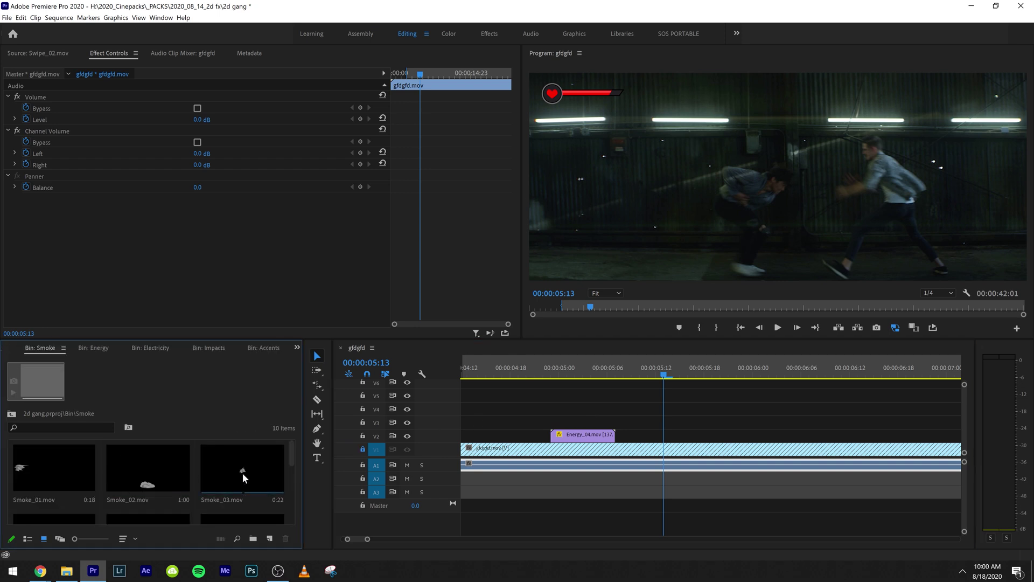
pyautogui.scroll(-1, 32, 477)
pyautogui.moveTo(219, 483); pyautogui.dragTo(658, 419)
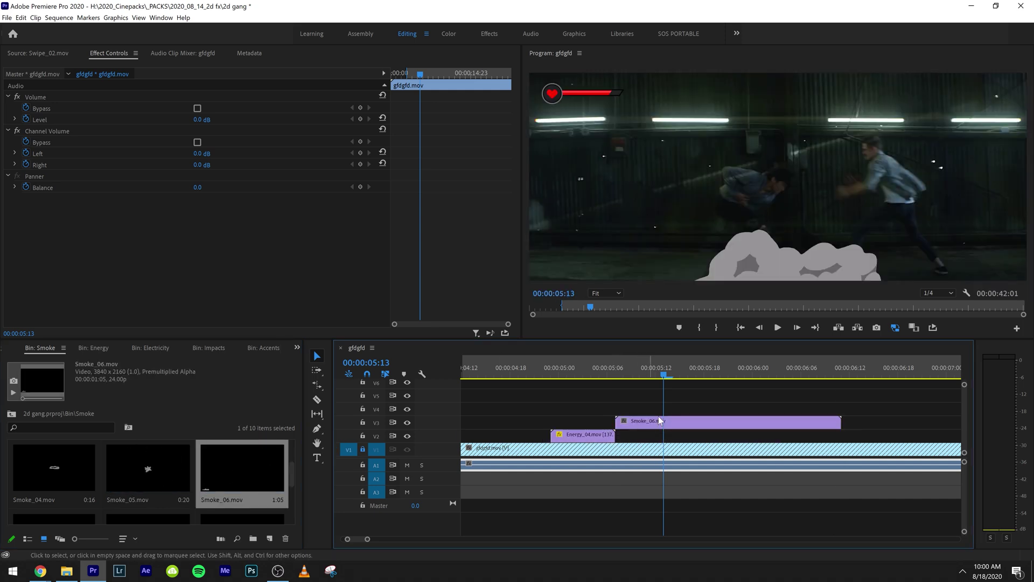
# Step: Rate-stretch the Smoke_06.mov clip on V3 to 200% speed and scale it to 32
pyautogui.press('r')
pyautogui.moveTo(839, 422); pyautogui.dragTo(727, 421)
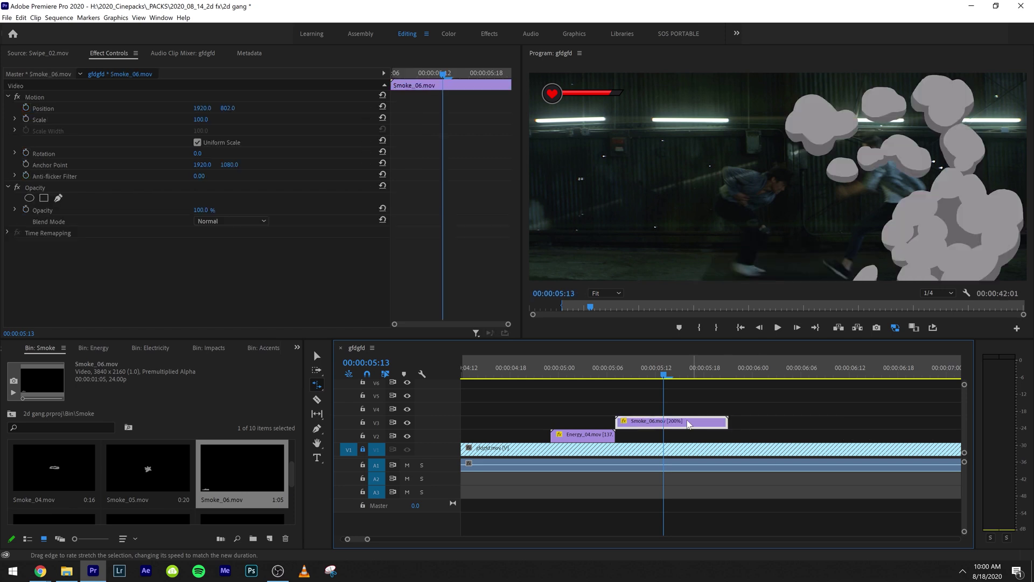
pyautogui.press('v')
pyautogui.moveTo(200, 119); pyautogui.dragTo(154, 496)
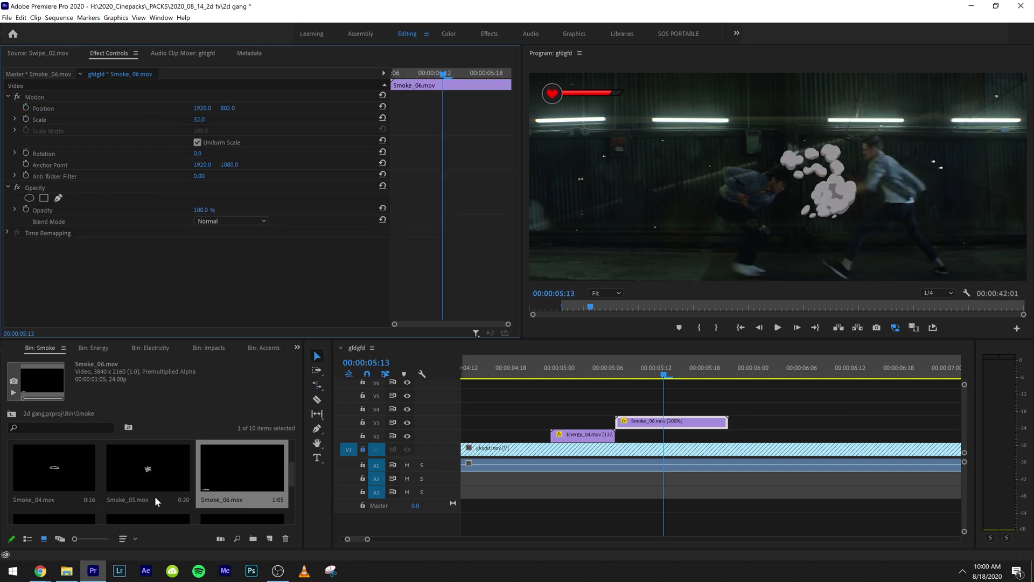
# Step: Play back the energy and smoke effects from about 00:00:05:00 and stop at 00:00:05:16
pyautogui.click(613, 374)
pyautogui.press('space')
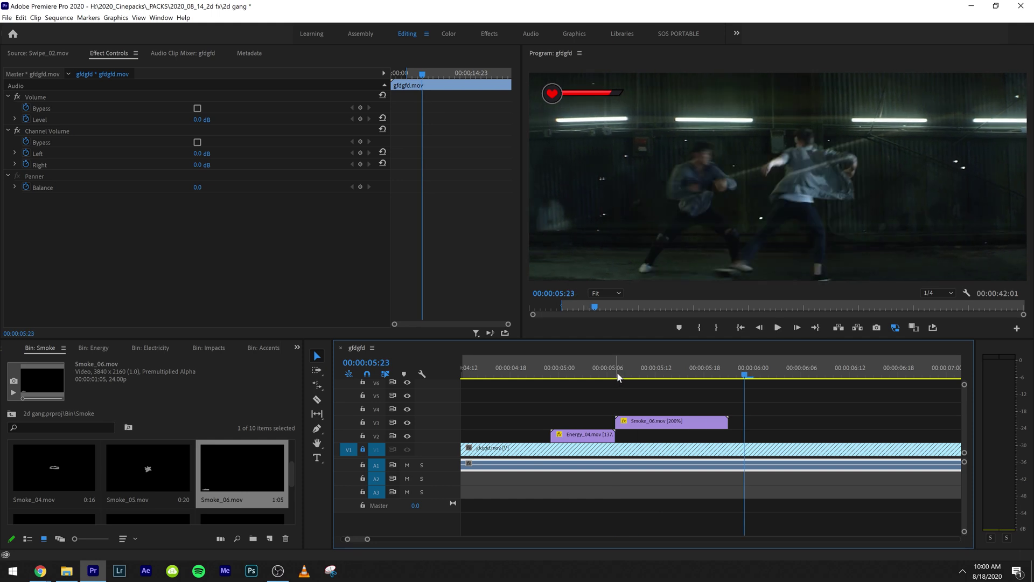
pyautogui.moveTo(616, 374); pyautogui.dragTo(562, 375)
pyautogui.press('space')
pyautogui.press('space')
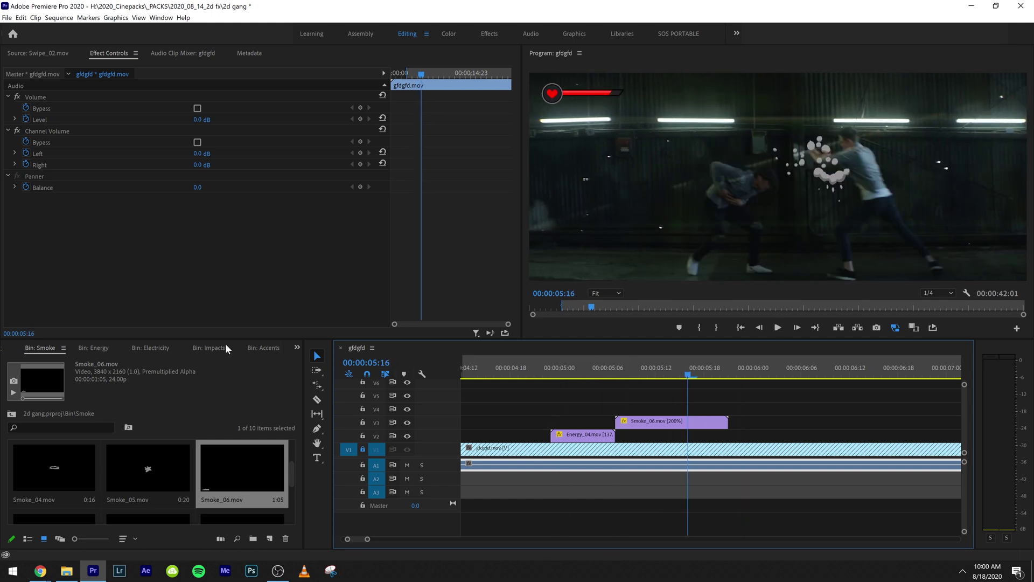
# Step: Search the effects for "flip" and apply Horizontal Flip to the Smoke_06.mov clip on V3
pyautogui.click(295, 350)
pyautogui.click(321, 478)
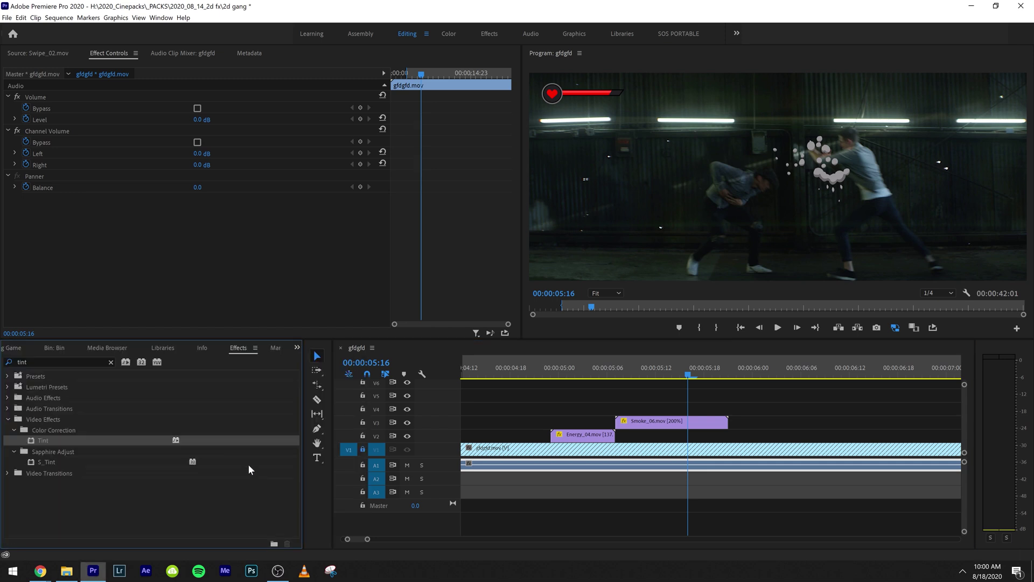
pyautogui.click(81, 362)
pyautogui.write('ho')
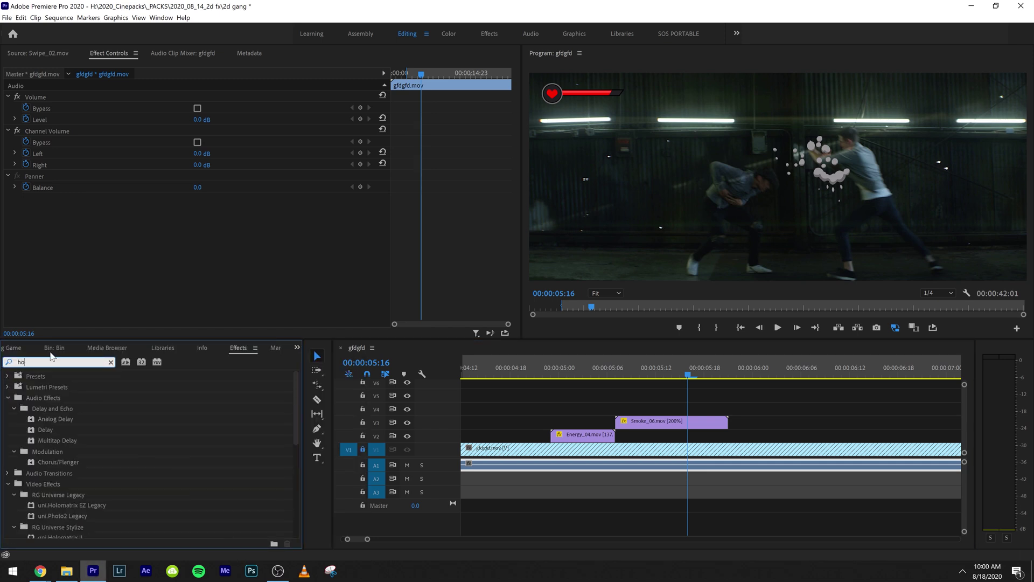
pyautogui.press('BackSpace')
pyautogui.press('BackSpace')
pyautogui.write('flip')
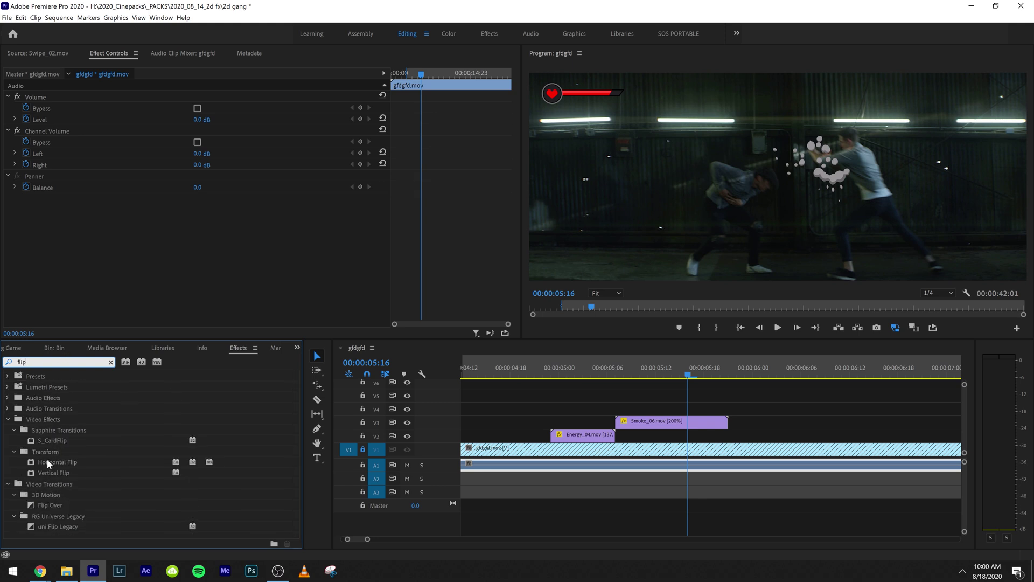
pyautogui.click(48, 462)
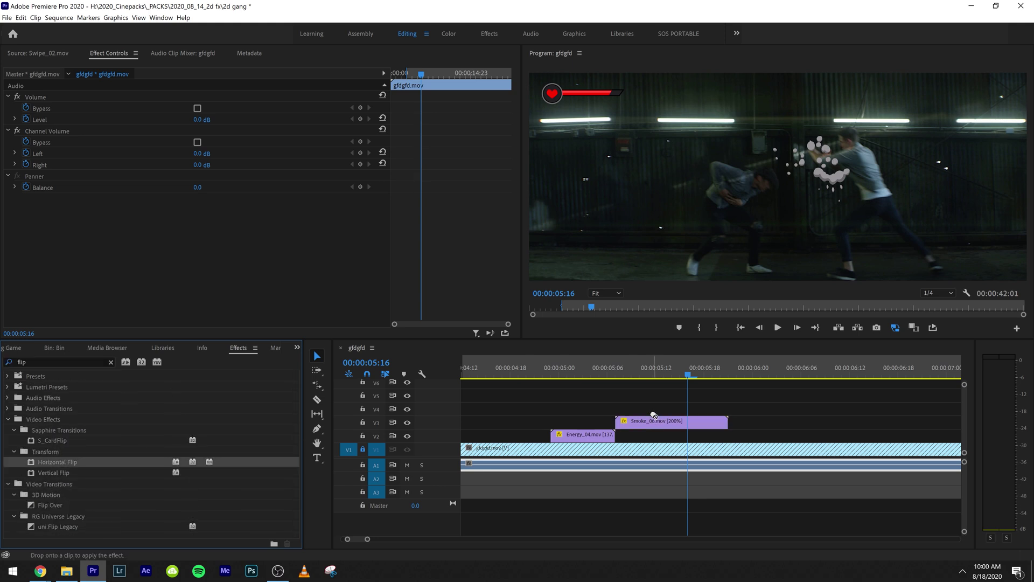
# Step: Position the flipped Smoke_06.mov clip low beside the bent-over fighter at about 1367, 1259
pyautogui.click(605, 371)
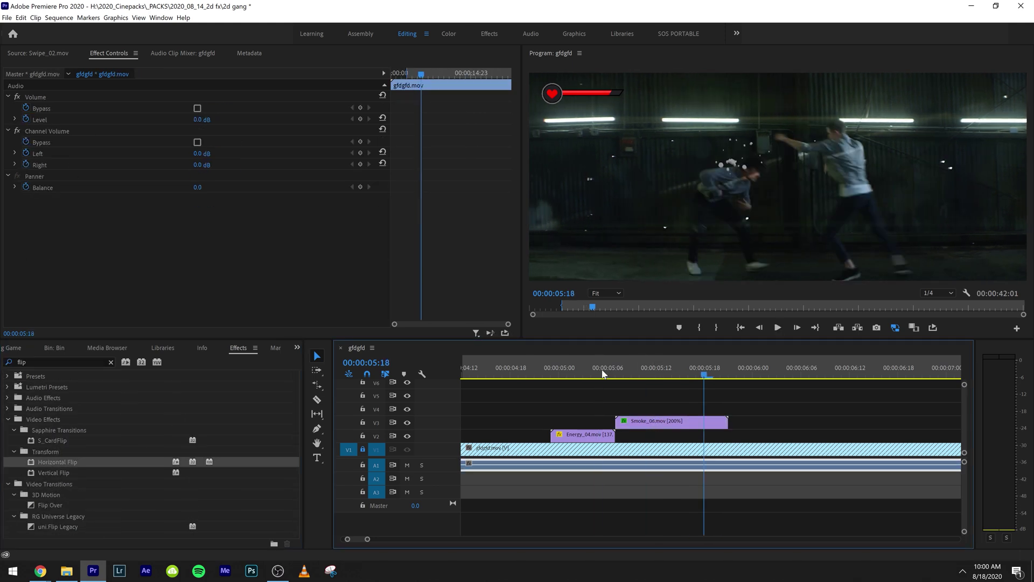
pyautogui.click(625, 374)
pyautogui.click(618, 380)
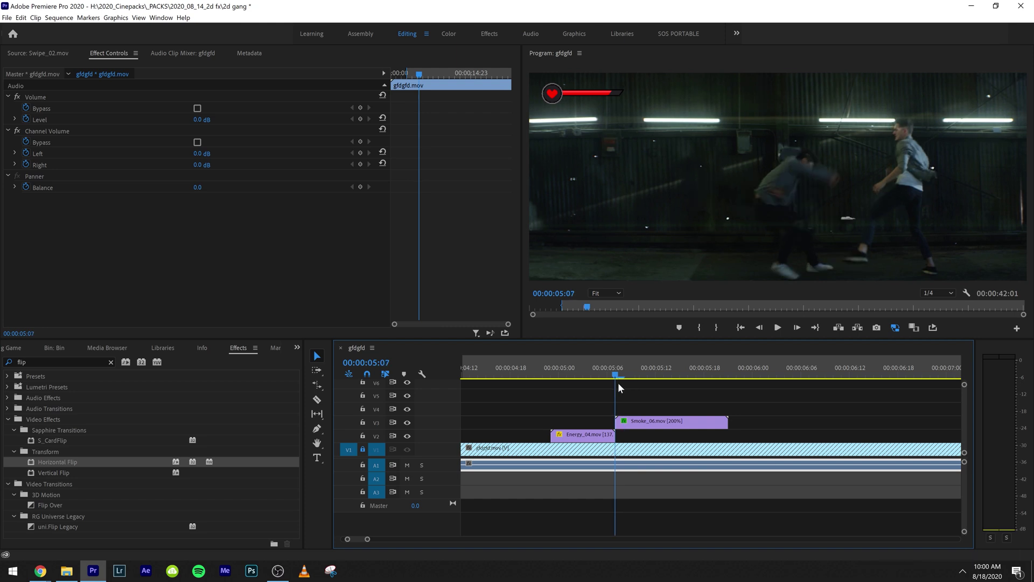
pyautogui.click(625, 422)
pyautogui.click(33, 97)
pyautogui.moveTo(806, 191); pyautogui.dragTo(729, 239)
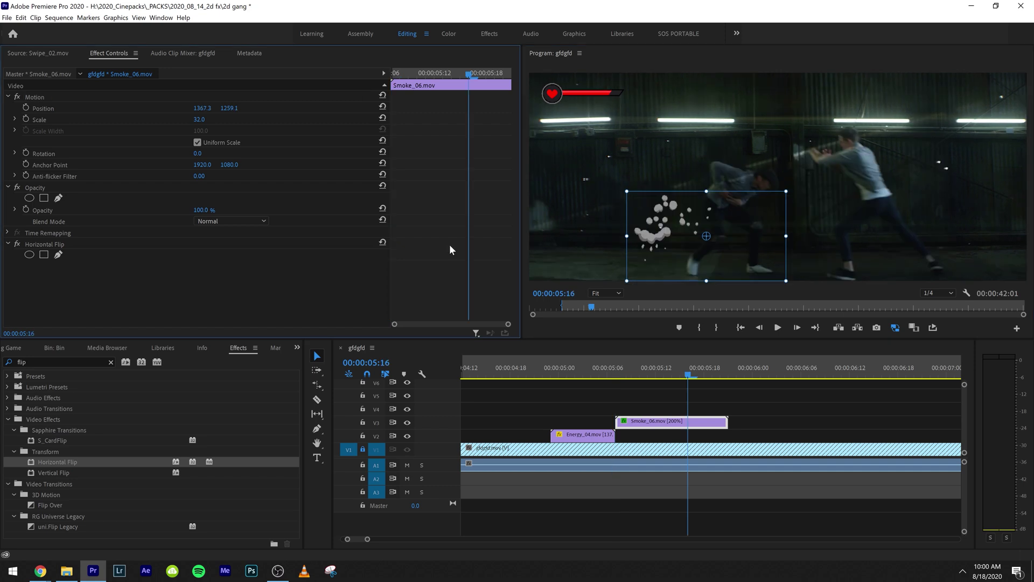
# Step: Play back the energy burst and flipped smoke from 00:00:04:23
pyautogui.press('Right')
pyautogui.press('Right')
pyautogui.click(558, 370)
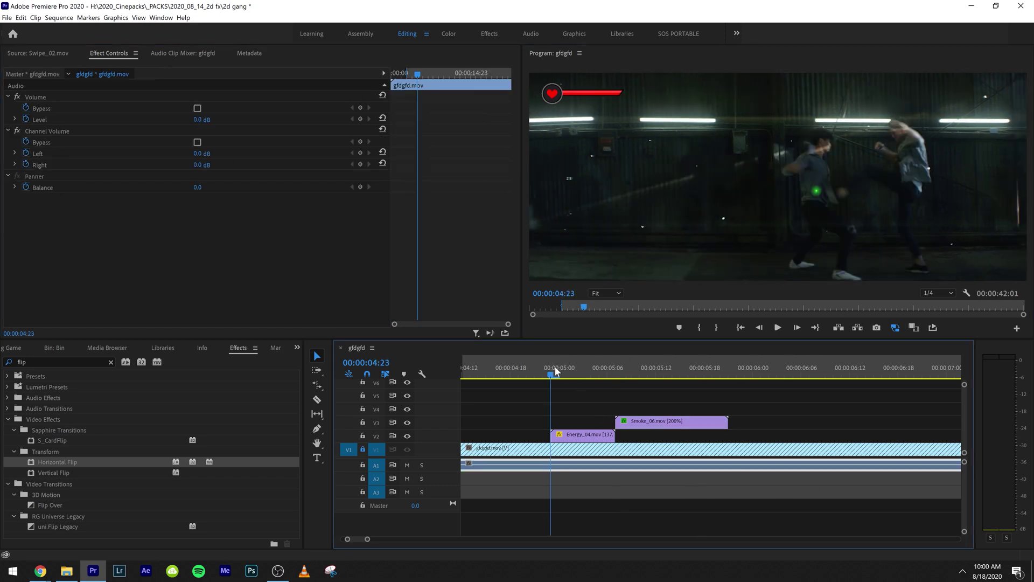
pyautogui.press('space')
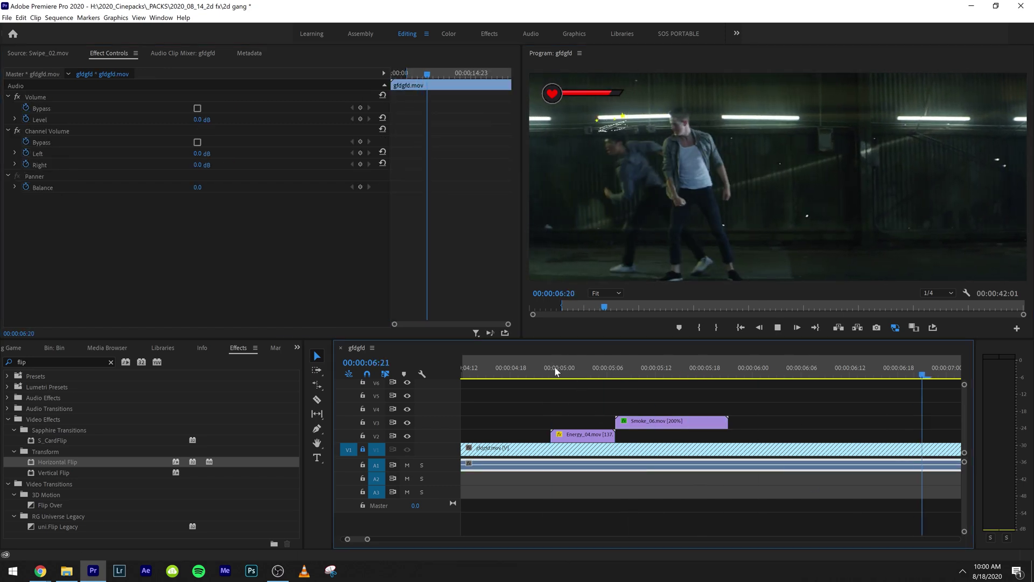
pyautogui.press('space')
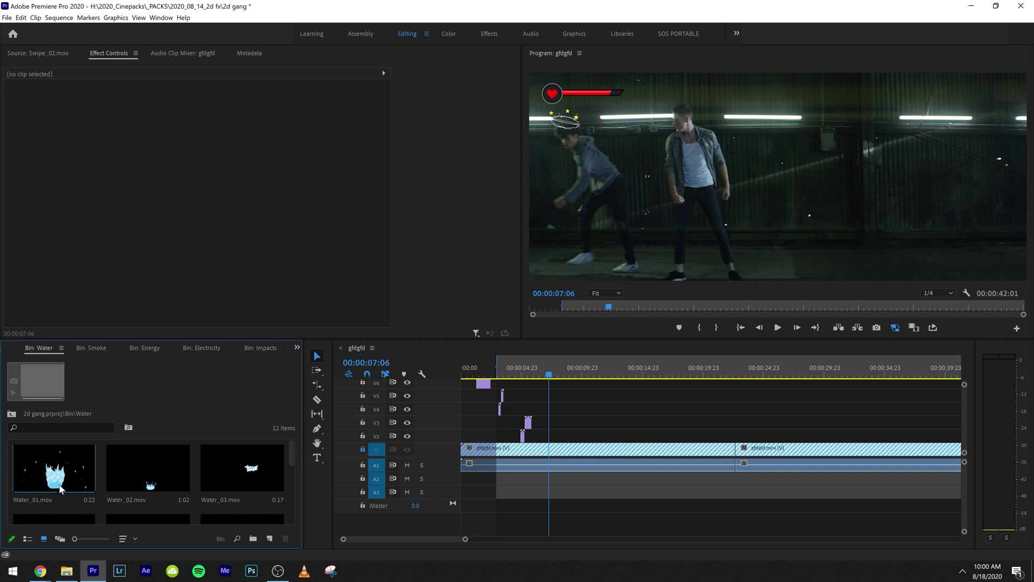
# Step: Browse the splash and transition clips in the Water bin
pyautogui.scroll(-1, 151, 477)
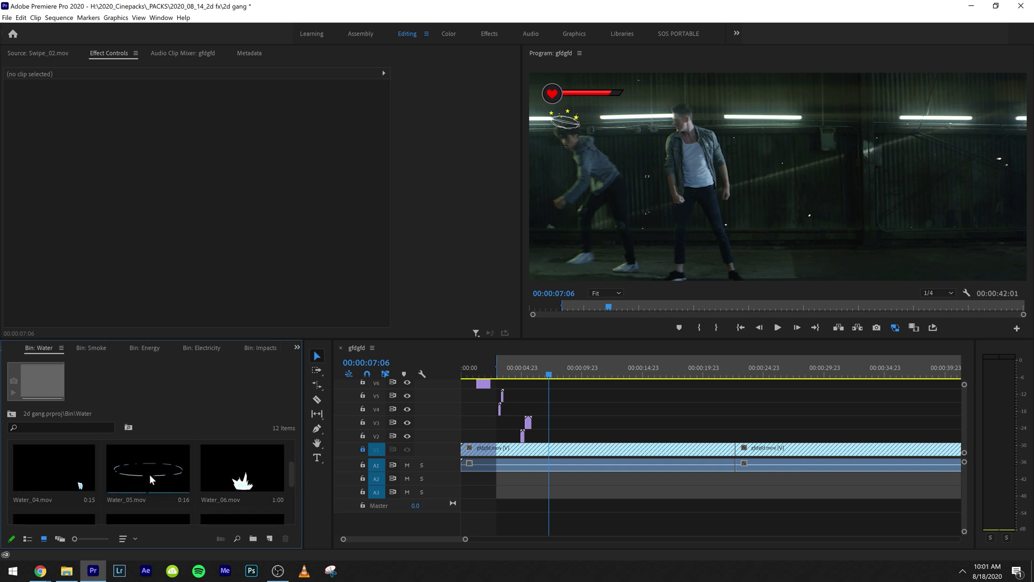
pyautogui.scroll(-1, 244, 486)
pyautogui.scroll(-1, 243, 486)
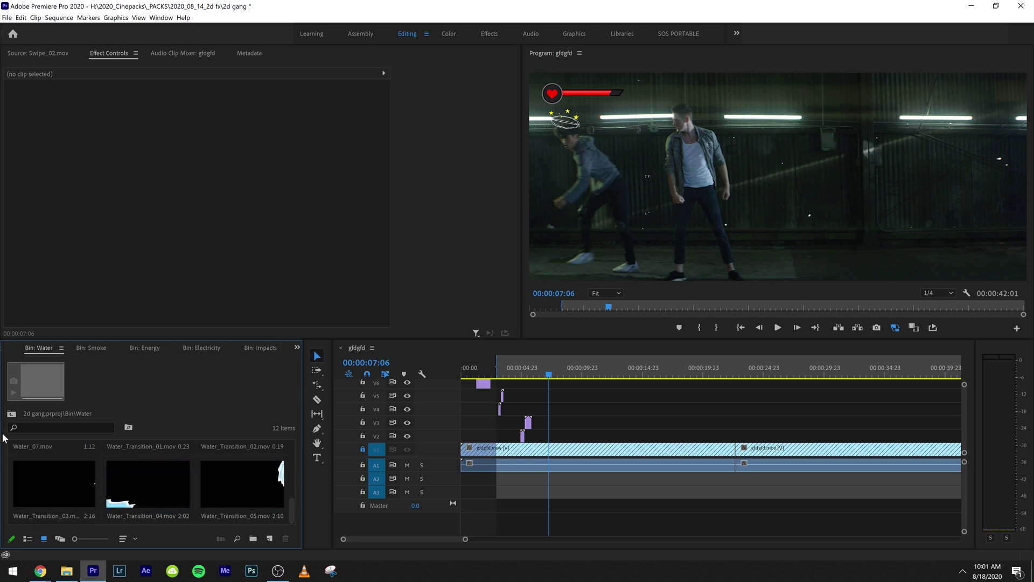
# Step: Browse the Overlays bin and preview Split_Screen_01.mov in the source monitor
pyautogui.click(11, 413)
pyautogui.scroll(2, 79, 486)
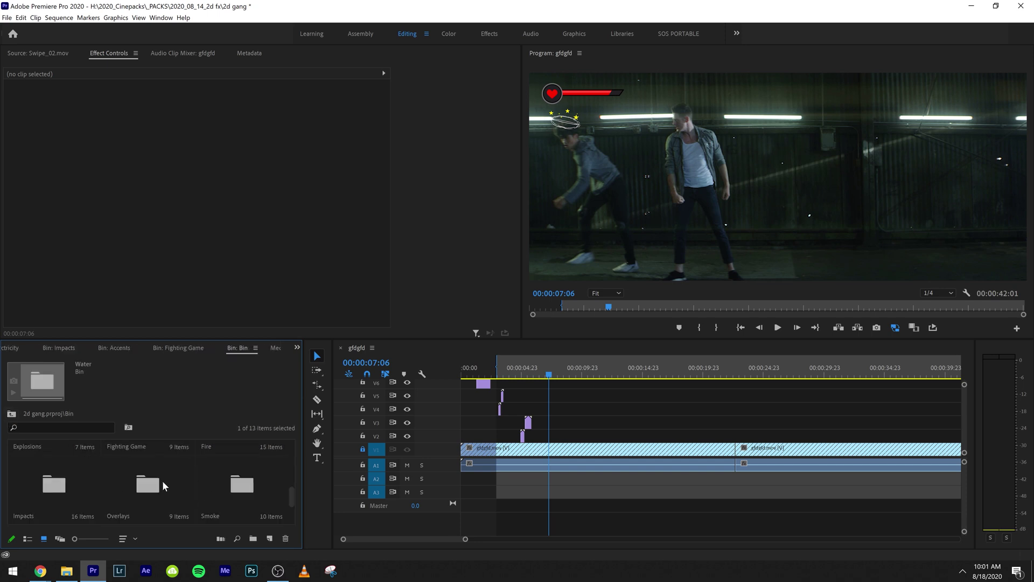
pyautogui.doubleClick(148, 481)
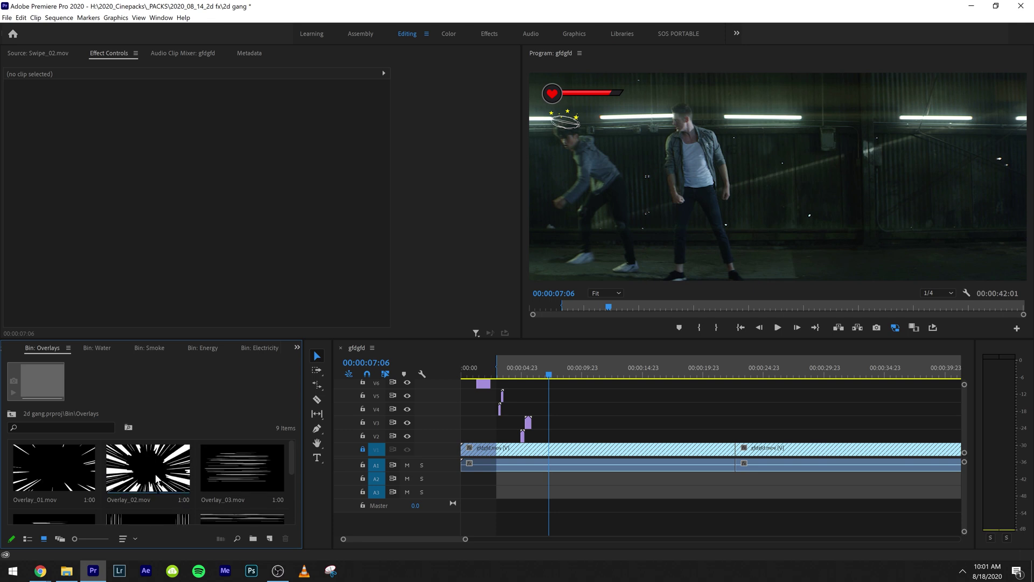
pyautogui.scroll(-2, 124, 469)
pyautogui.scroll(2, 192, 499)
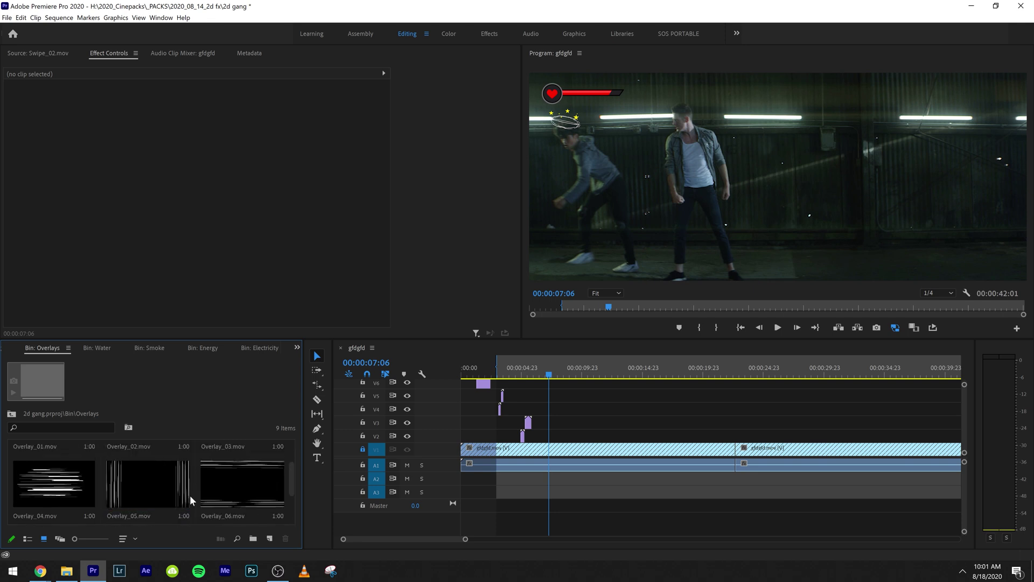
pyautogui.scroll(-1, 243, 508)
pyautogui.doubleClick(241, 499)
pyautogui.press('space')
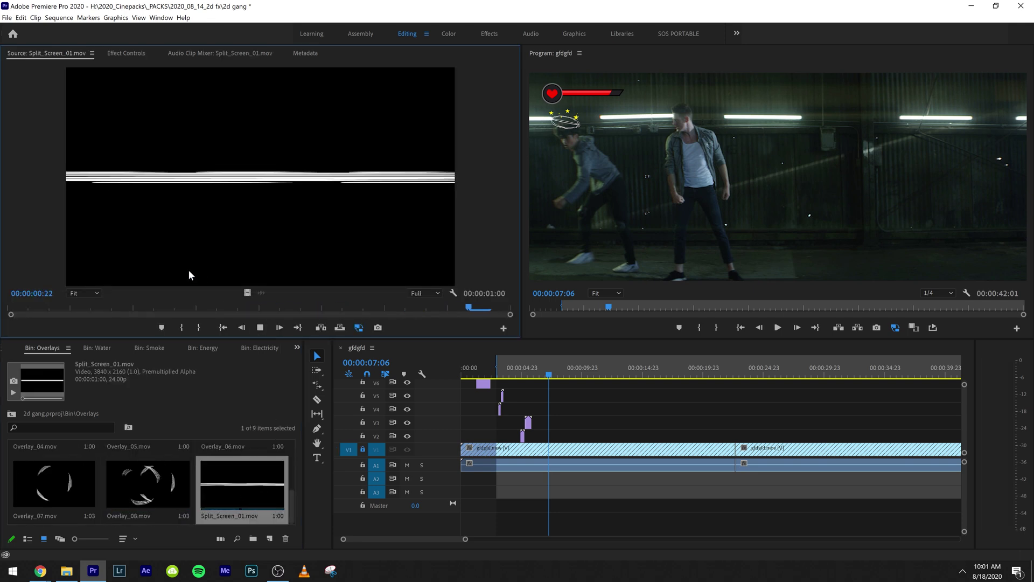
# Step: Look through the clips in the Impacts and Fire bins
pyautogui.click(8, 411)
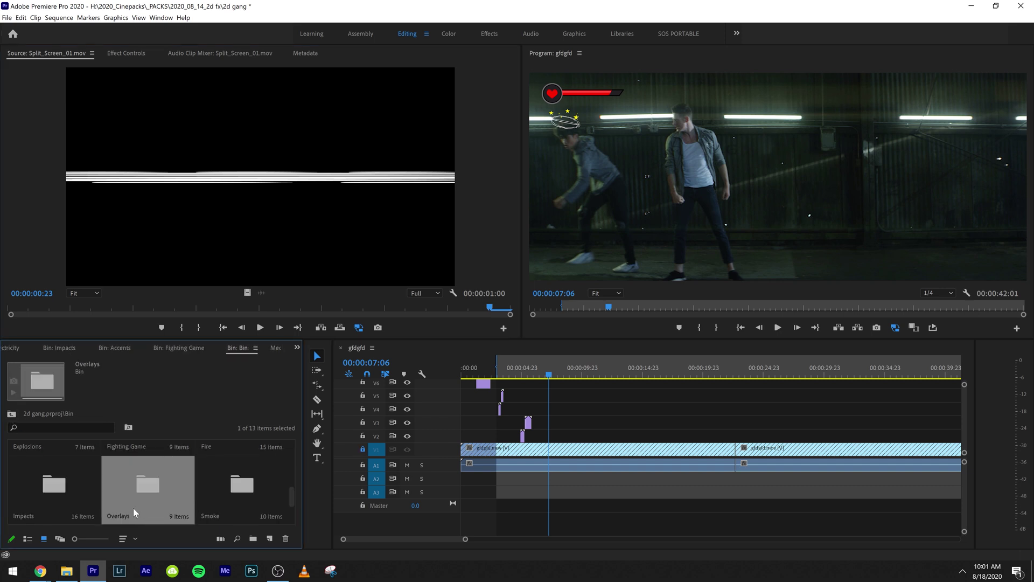
pyautogui.doubleClick(31, 486)
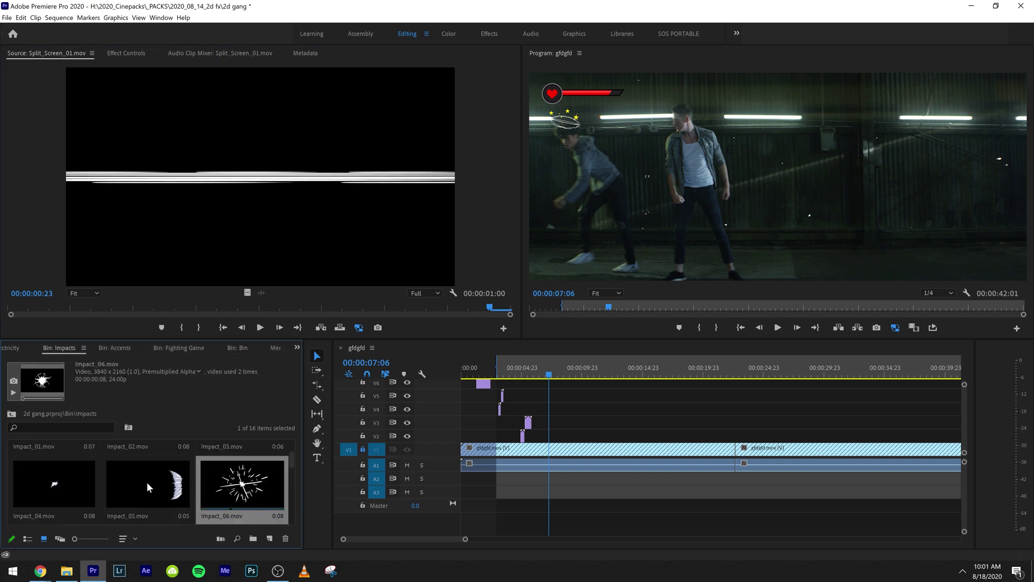
pyautogui.click(11, 413)
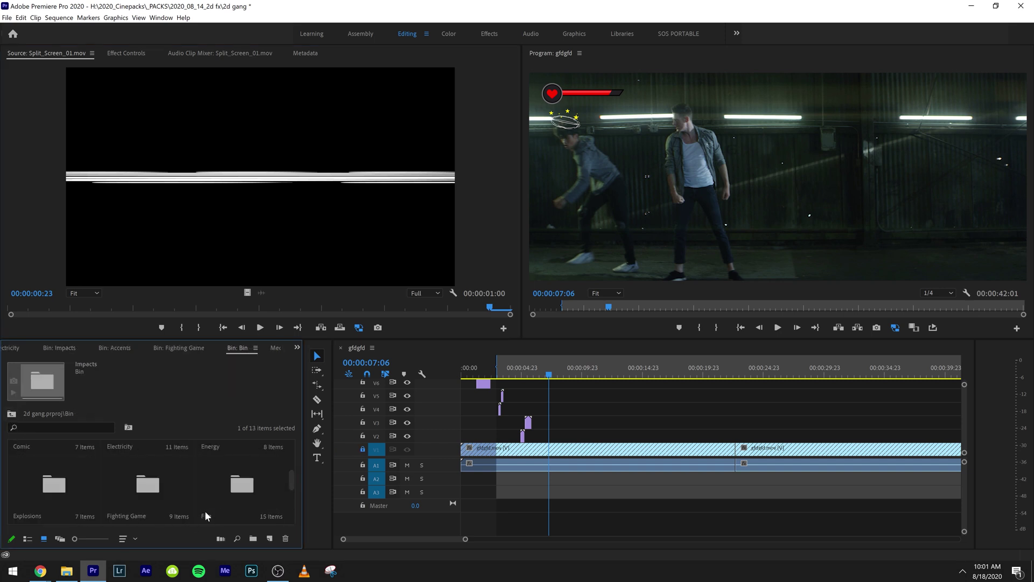
pyautogui.doubleClick(236, 484)
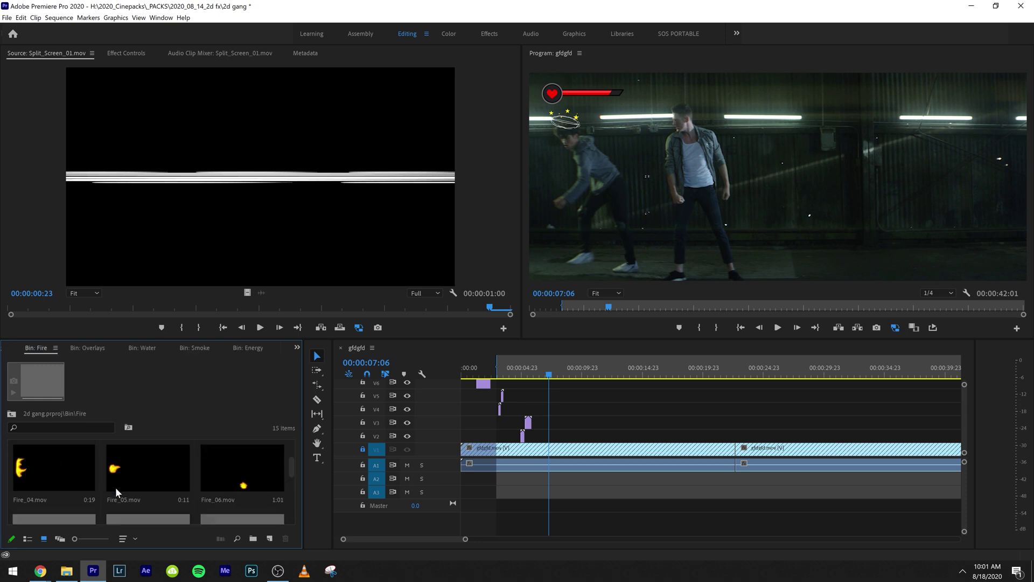
# Step: Place Explosion_01.mov from the Explosions bin on V4 at about 00:00:06:11 and play back that section
pyautogui.doubleClick(72, 479)
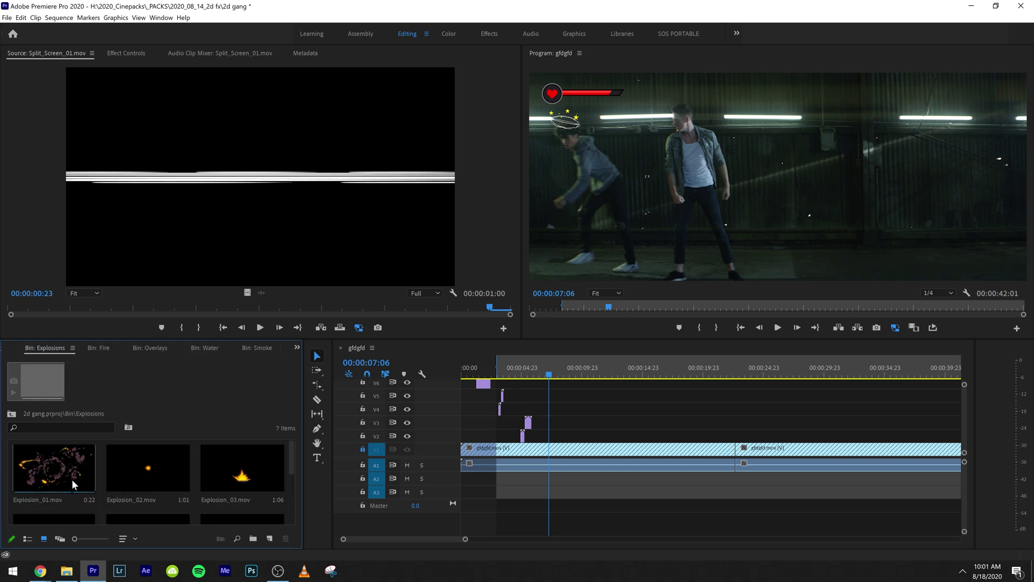
pyautogui.moveTo(56, 476); pyautogui.dragTo(543, 412)
pyautogui.click(540, 376)
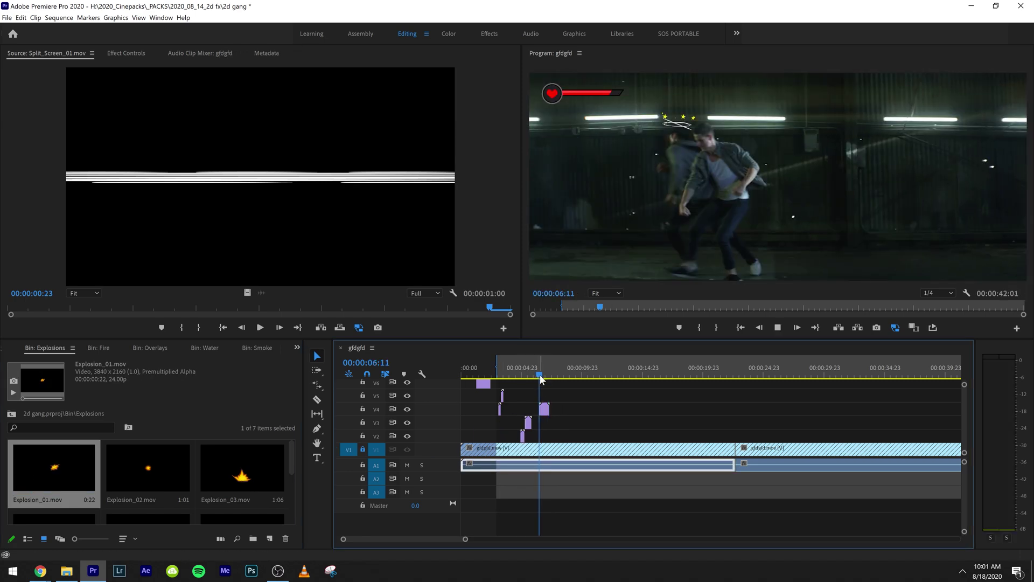
pyautogui.press('space')
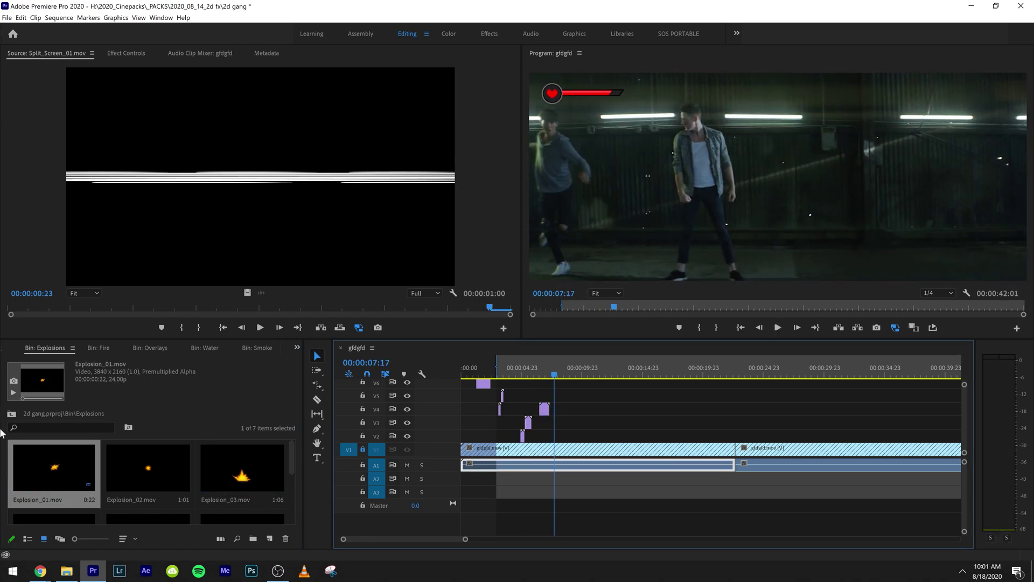
# Step: Return to the parent bin and browse its effect folders
pyautogui.click(11, 413)
pyautogui.scroll(-1, 214, 483)
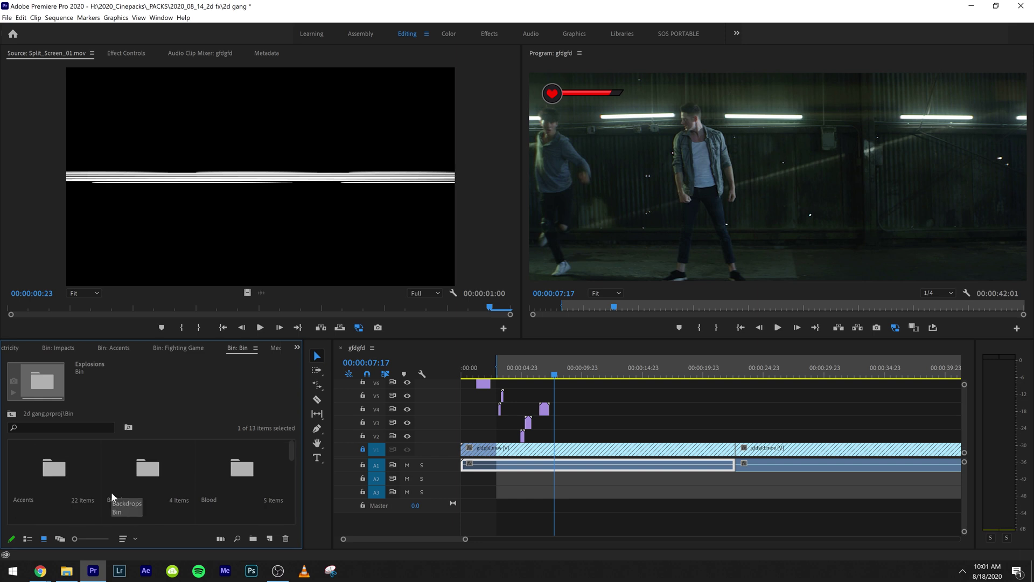